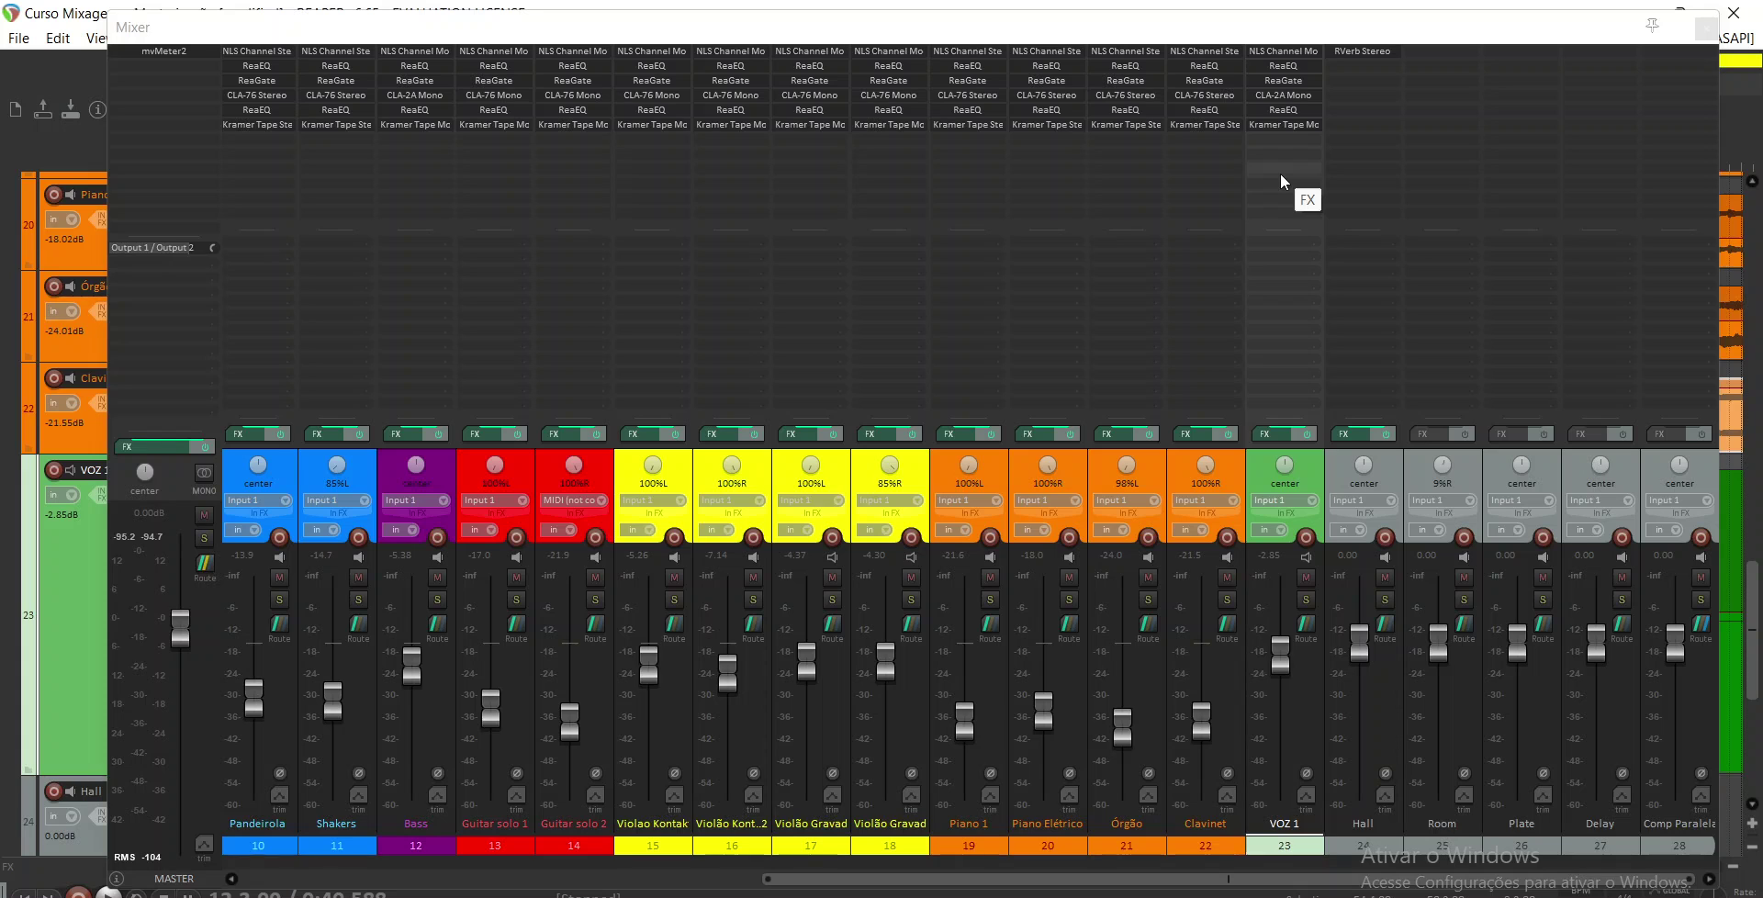
Replace the CLA-2A compressor on the VOZ 1 track with CLA-76 Mono (Waves)
right_click(1282, 97)
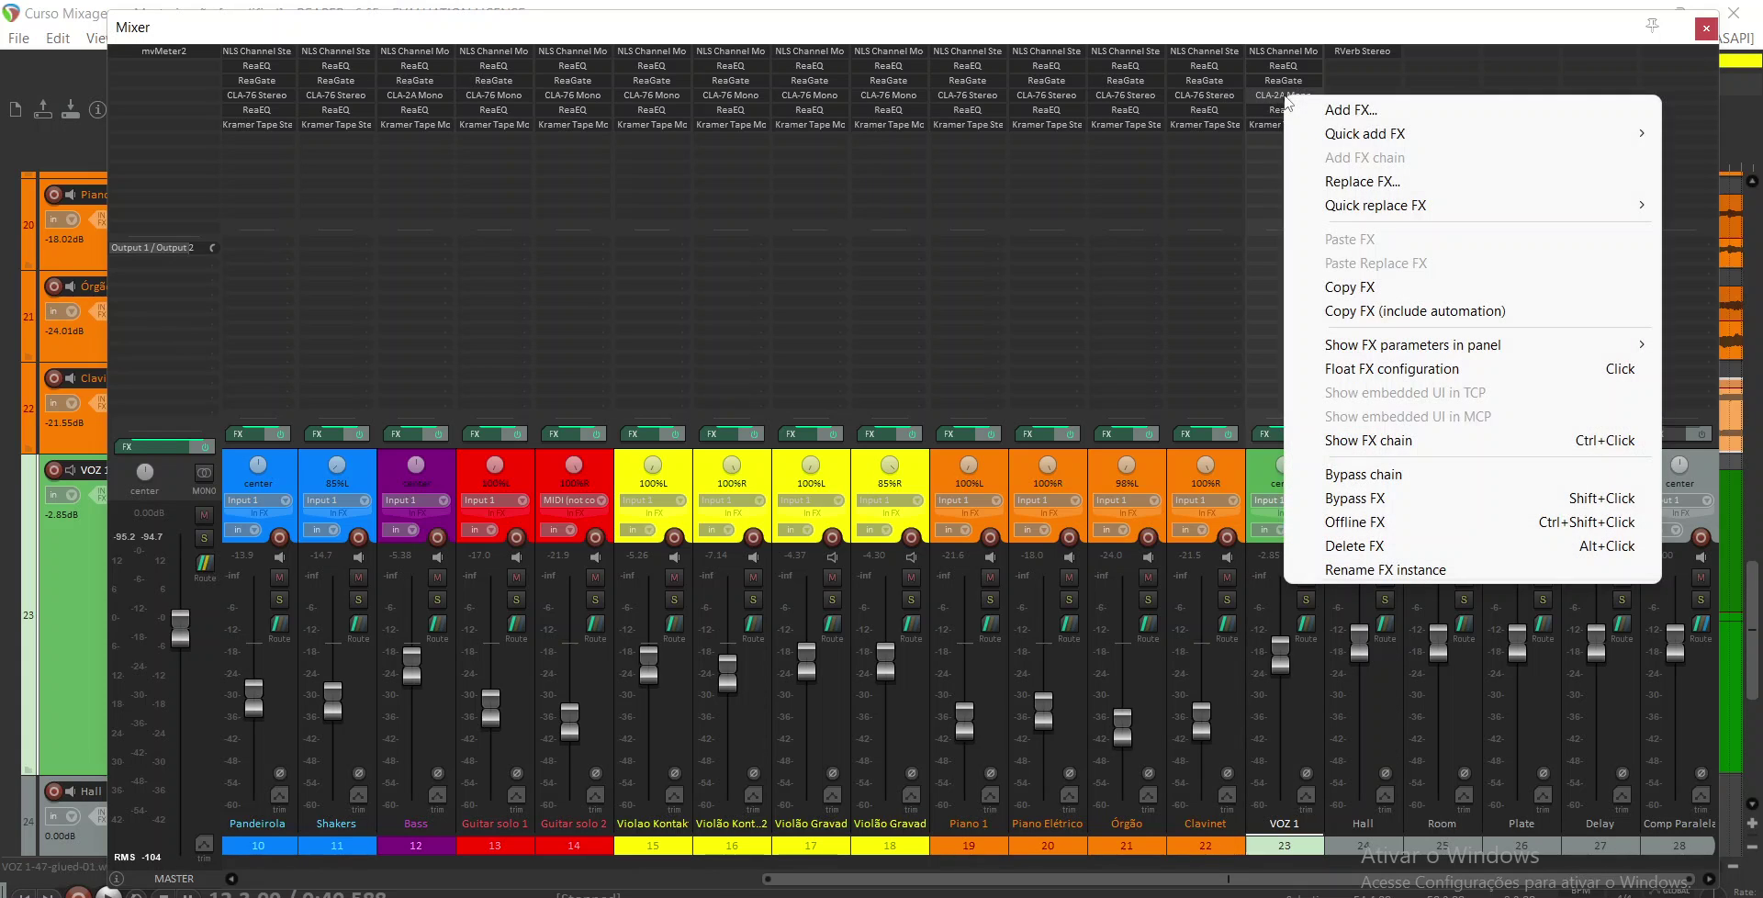
left_click(1397, 181)
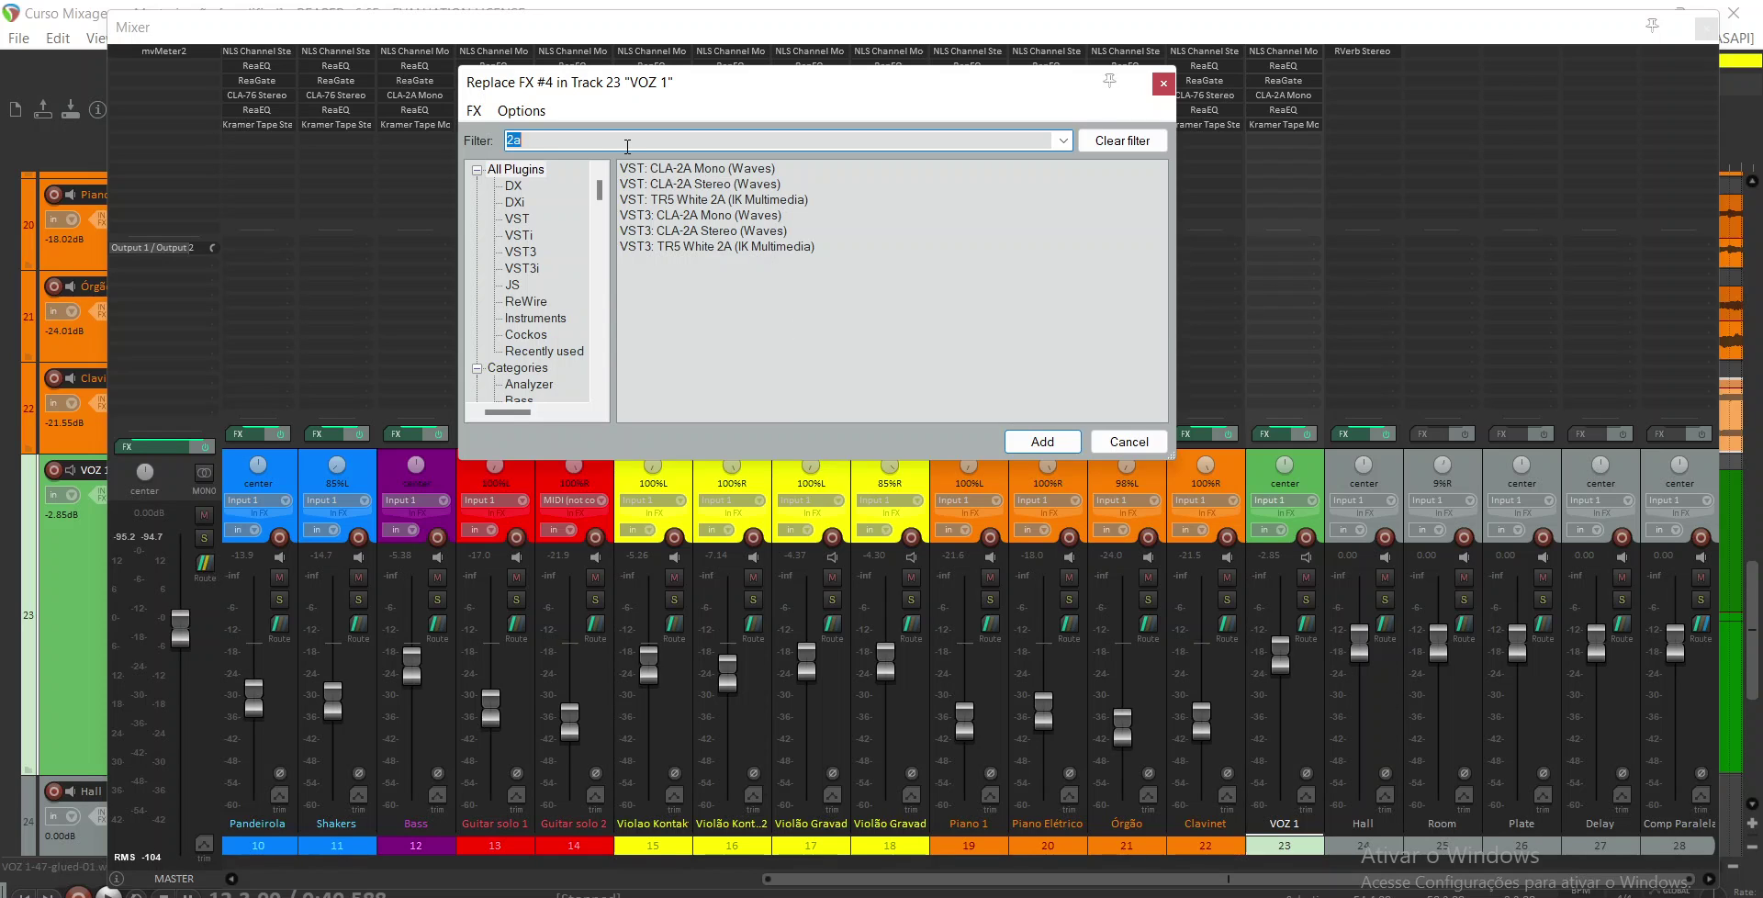
type("76")
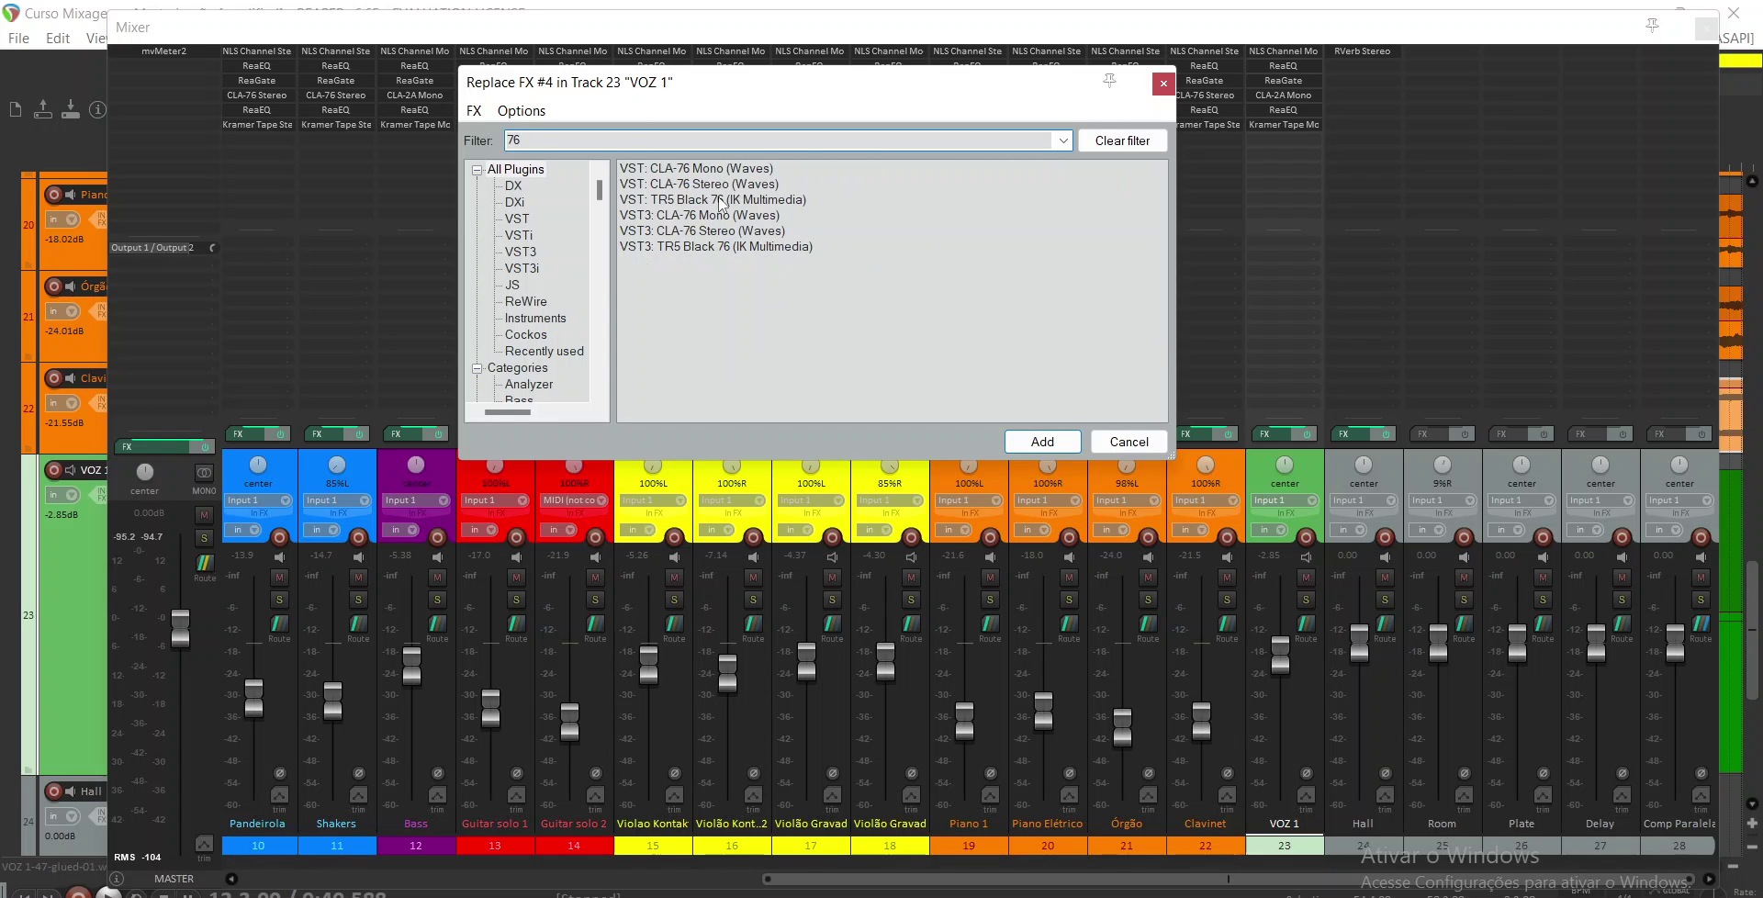
double_click(706, 170)
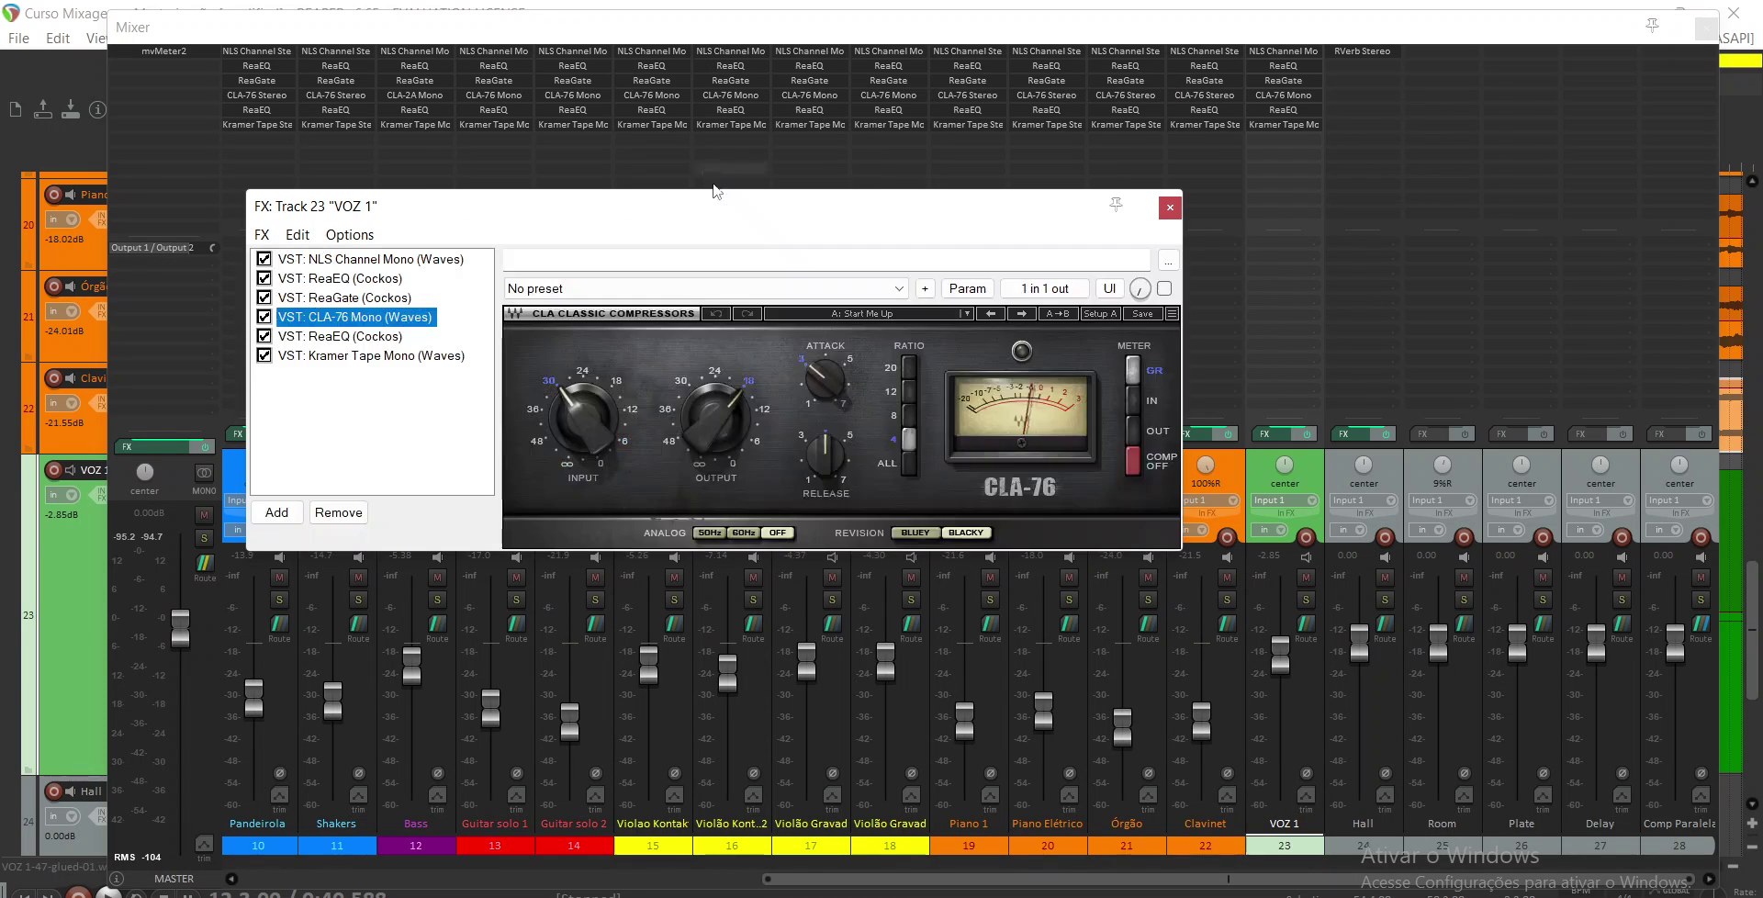
left_click(1169, 207)
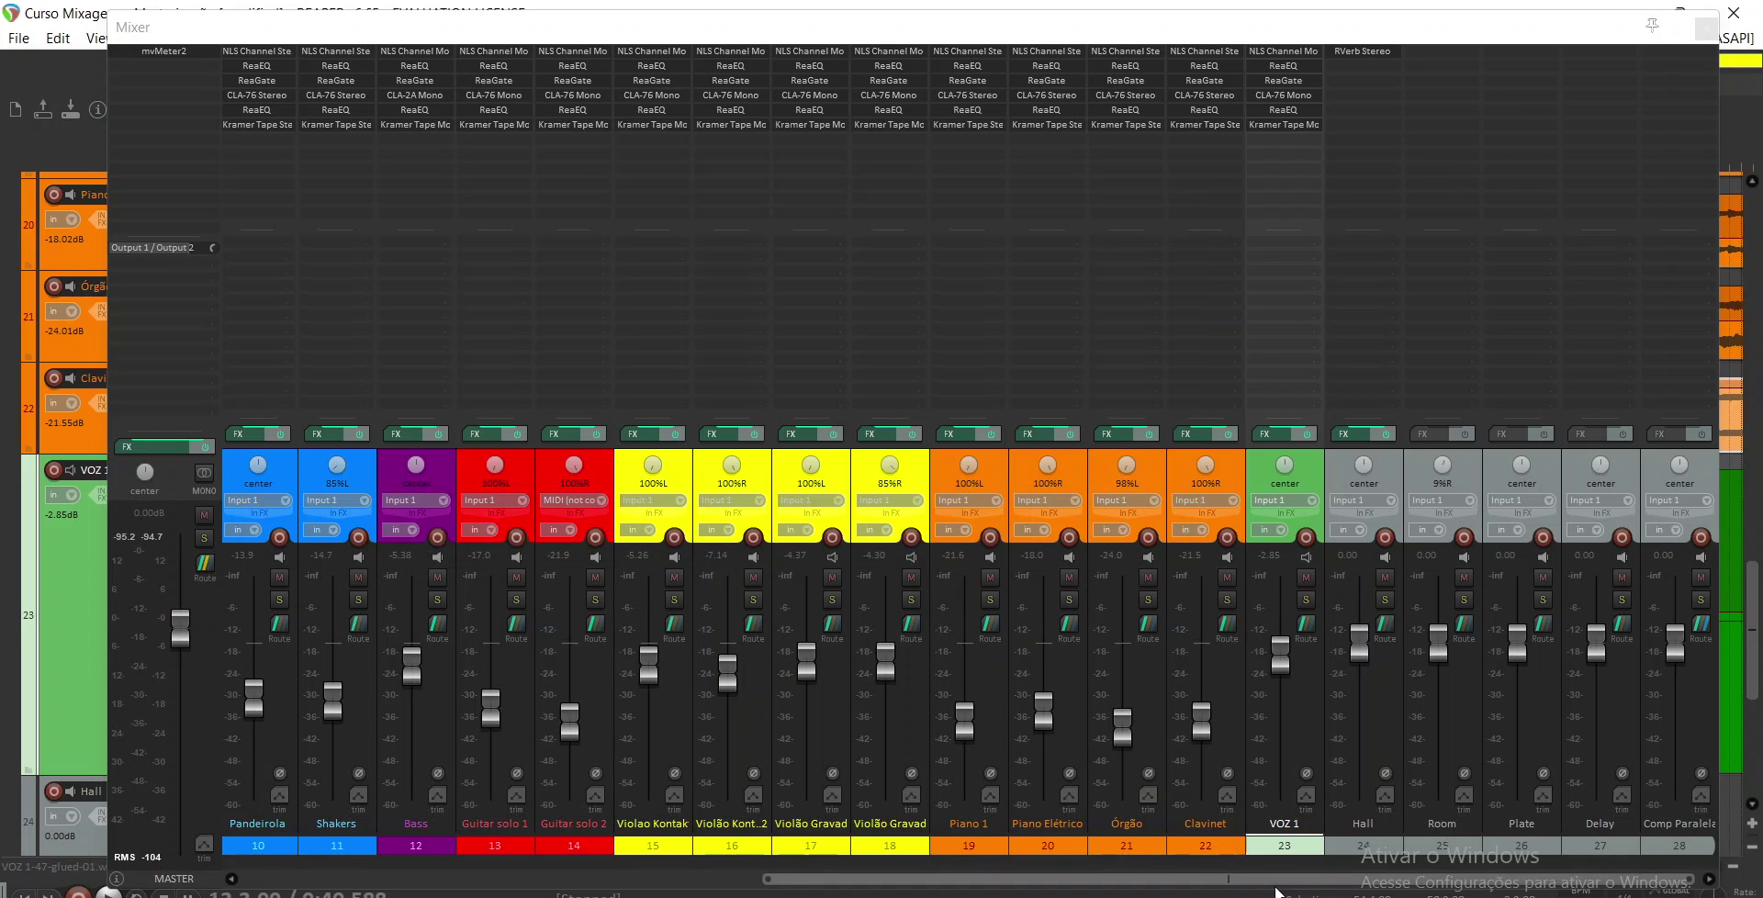
left_click_drag(1271, 888, 1341, 887)
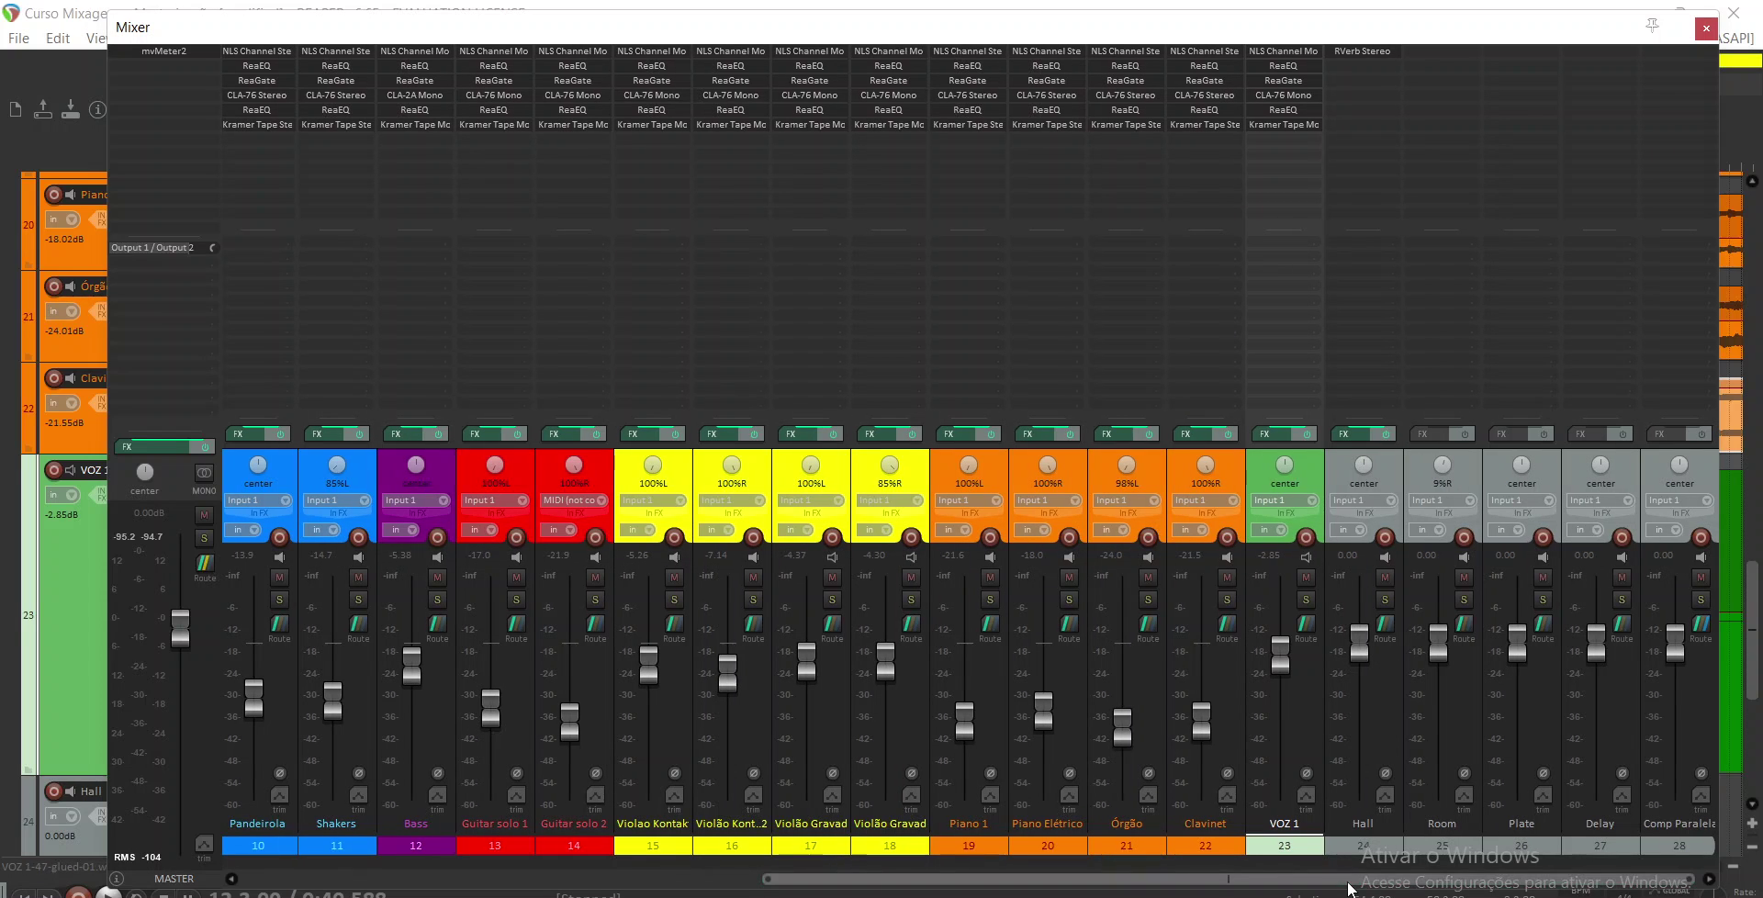
key("alt+Tab")
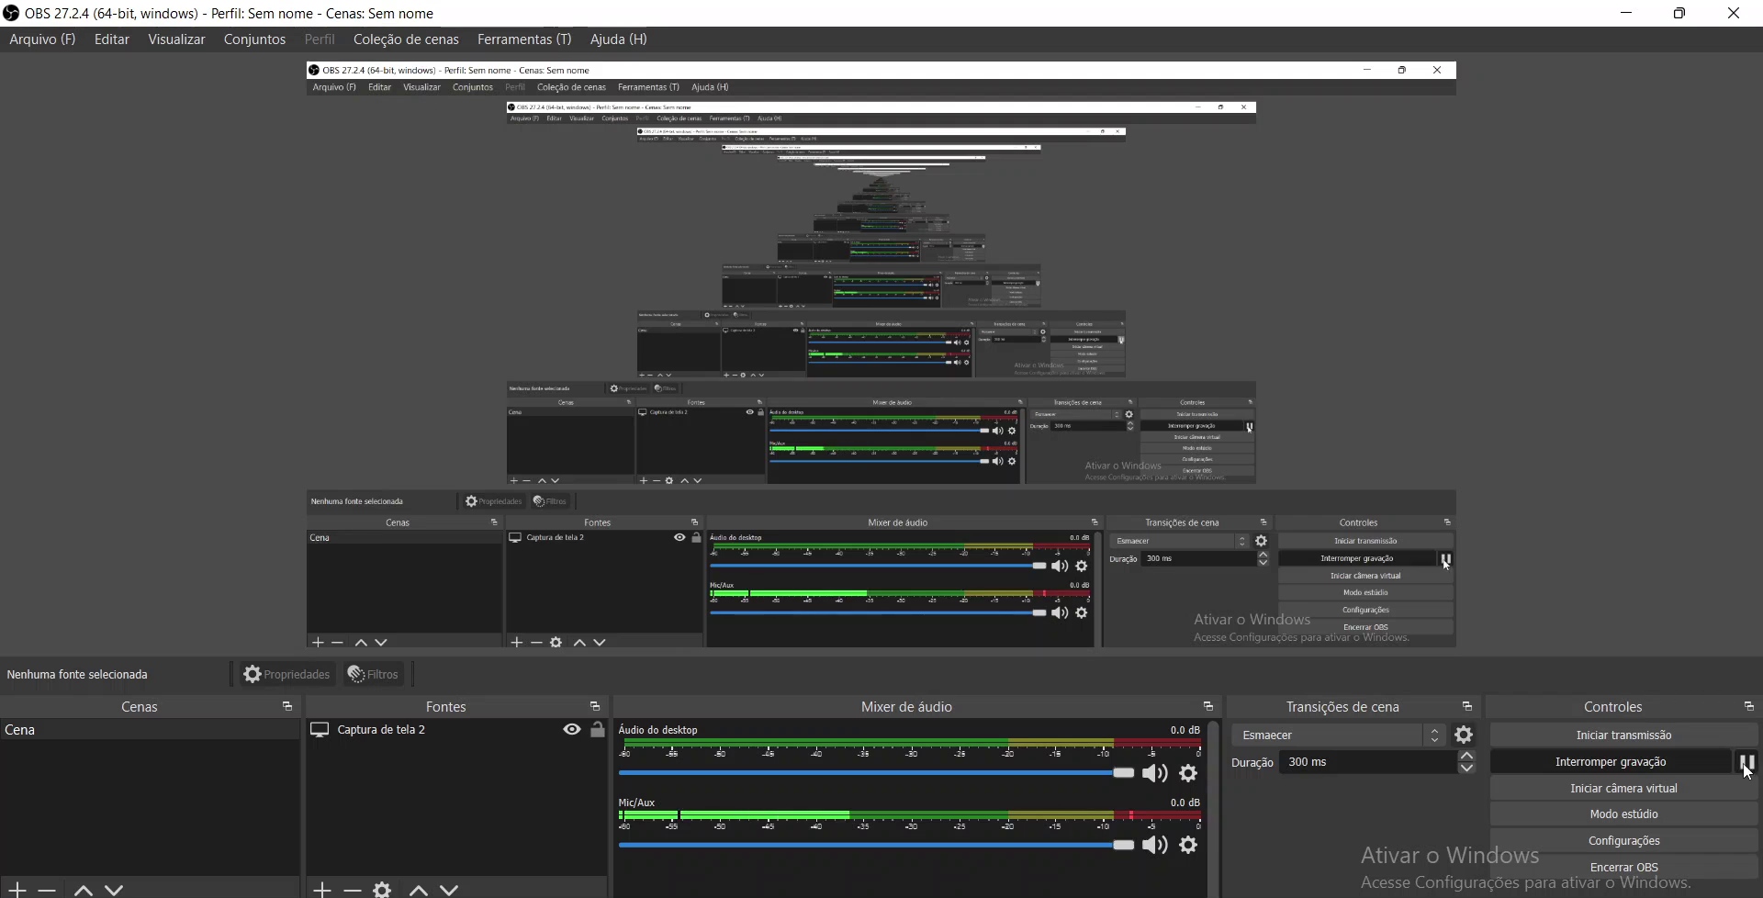
key("alt+Tab")
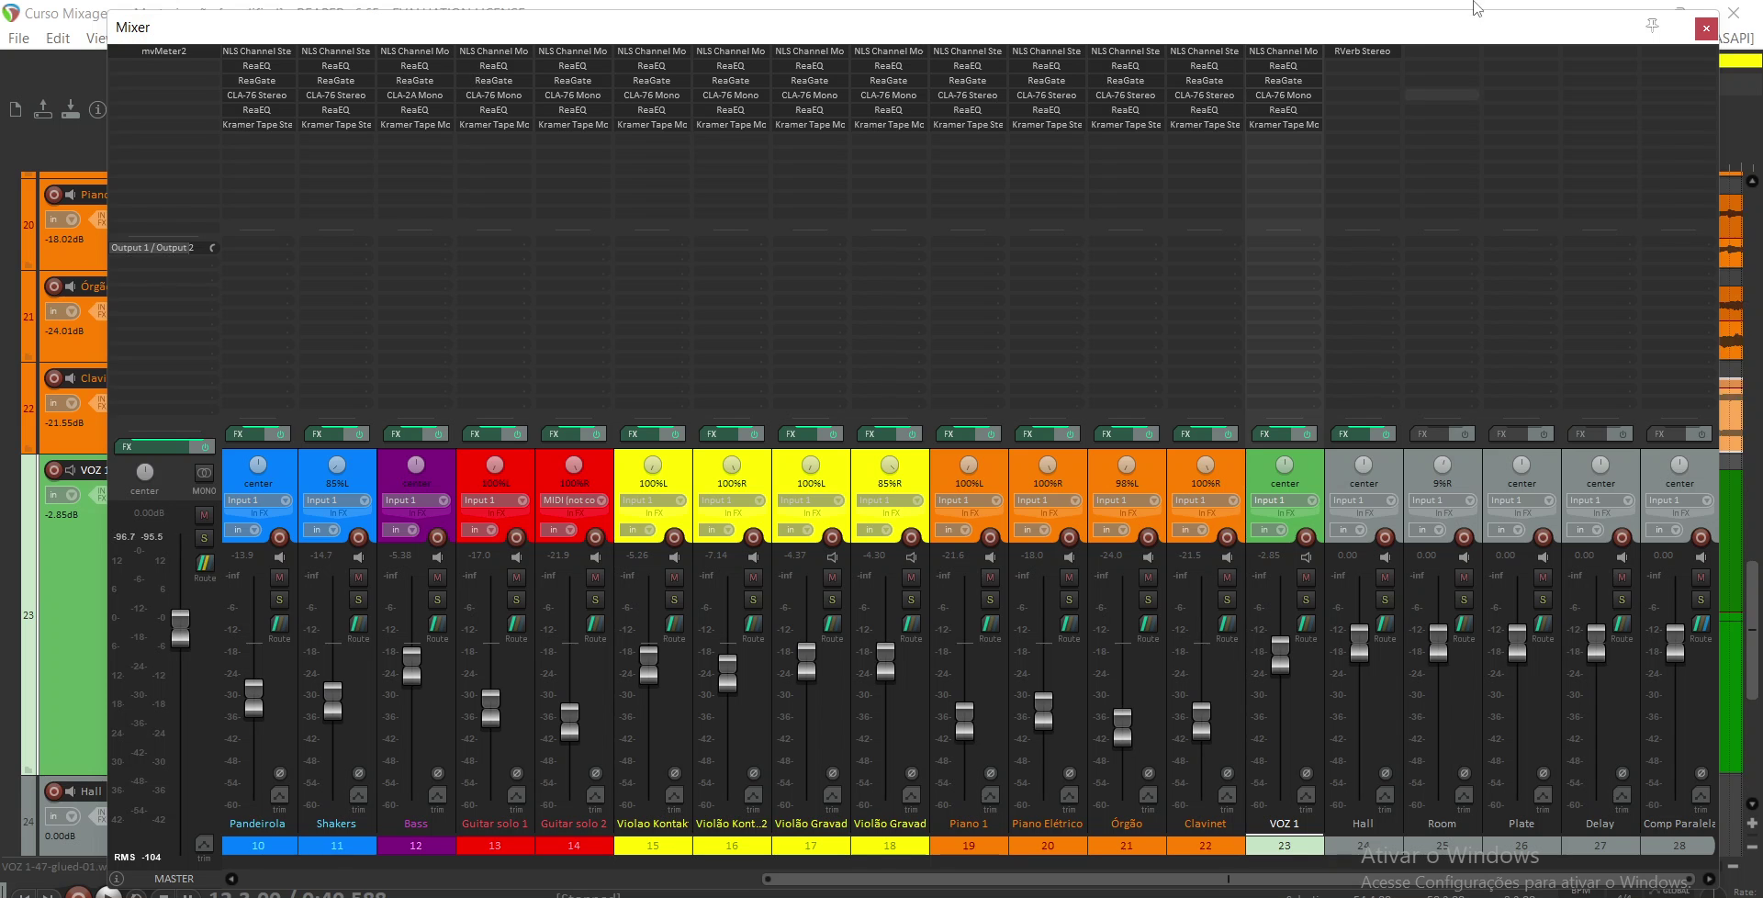
Solo the VOZ 1 track and open its CLA-76 Mono compressor in a floating window over the mixer
left_click(1292, 96)
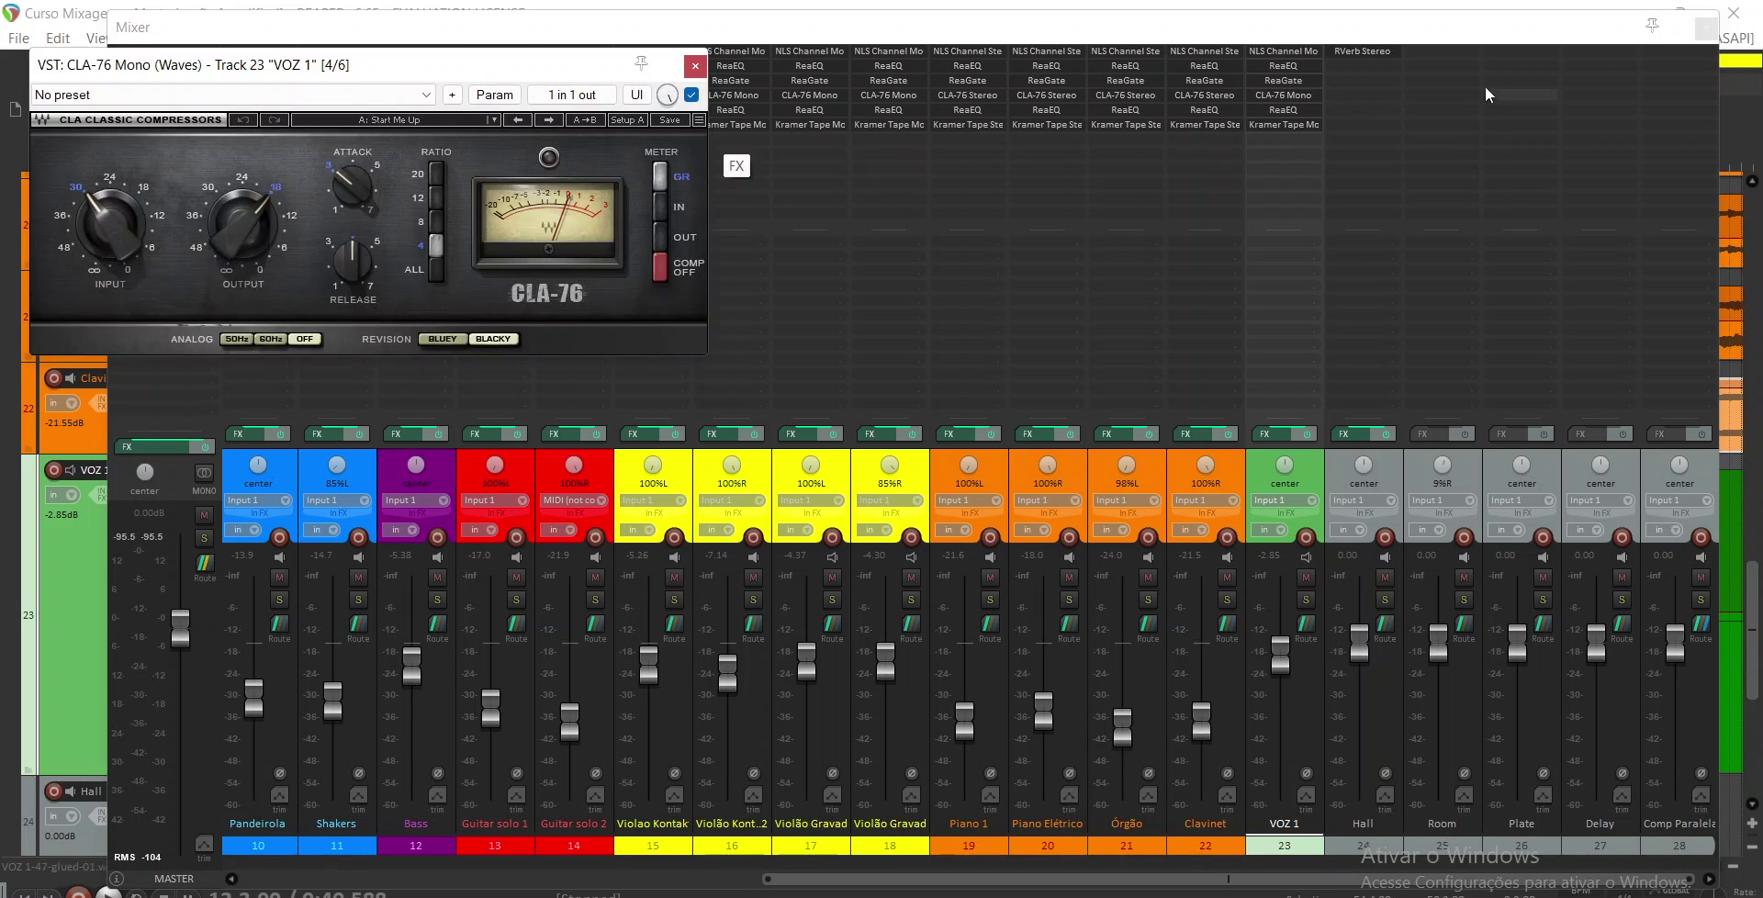
left_click(1305, 598)
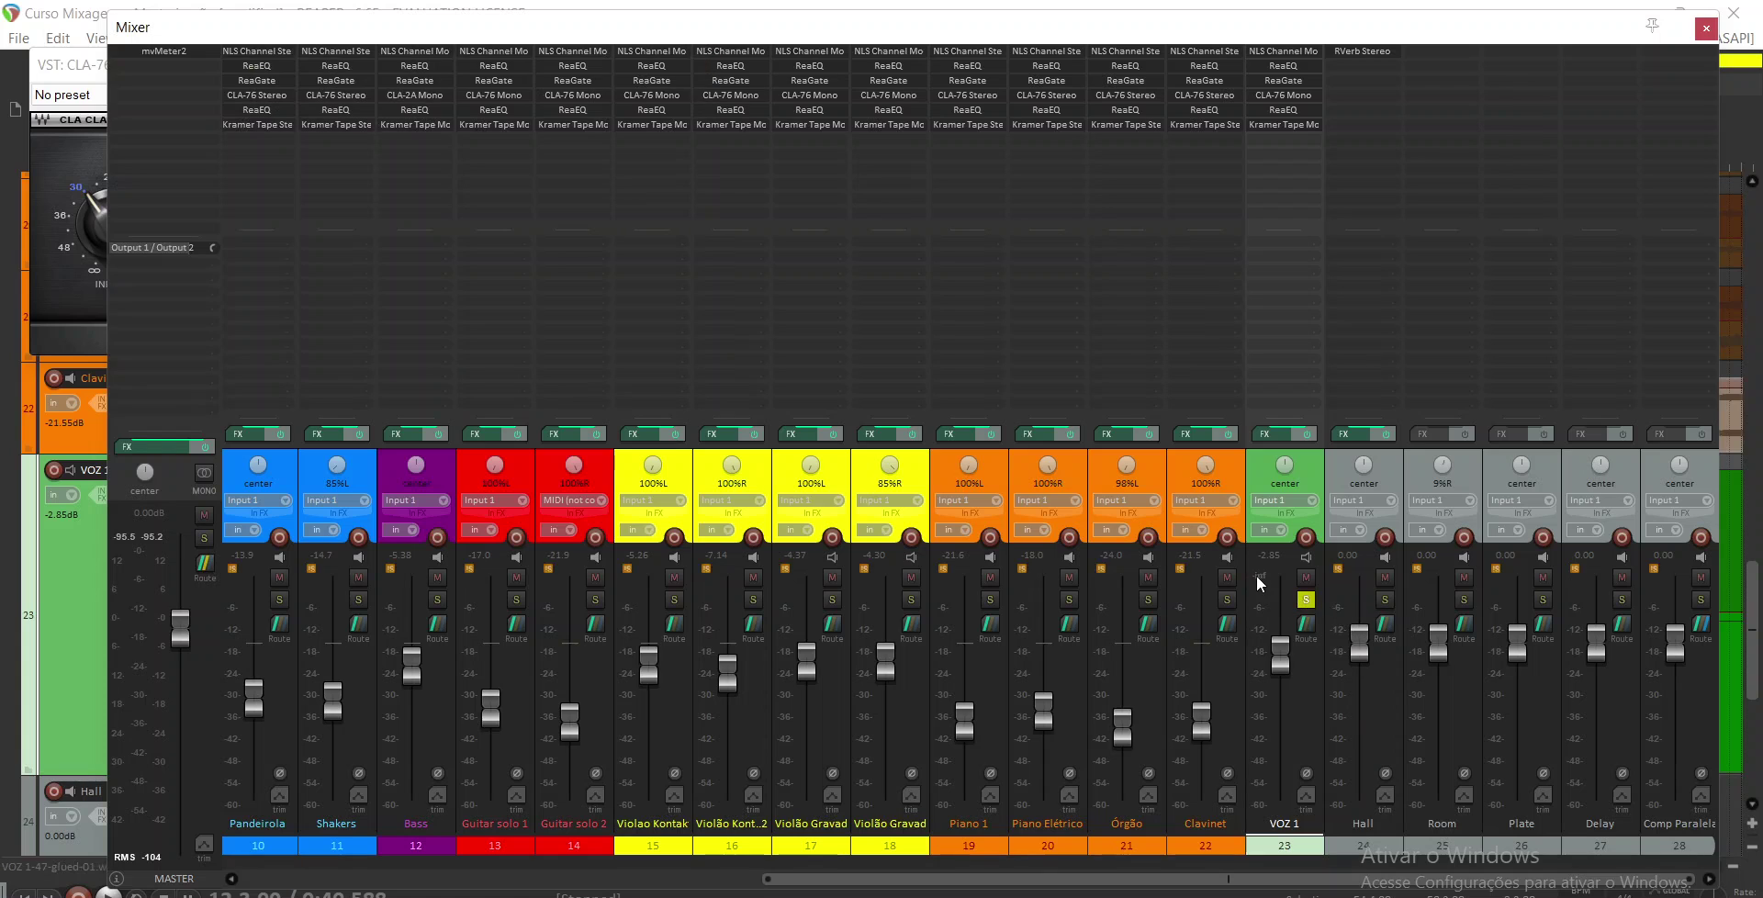
left_click(1266, 95)
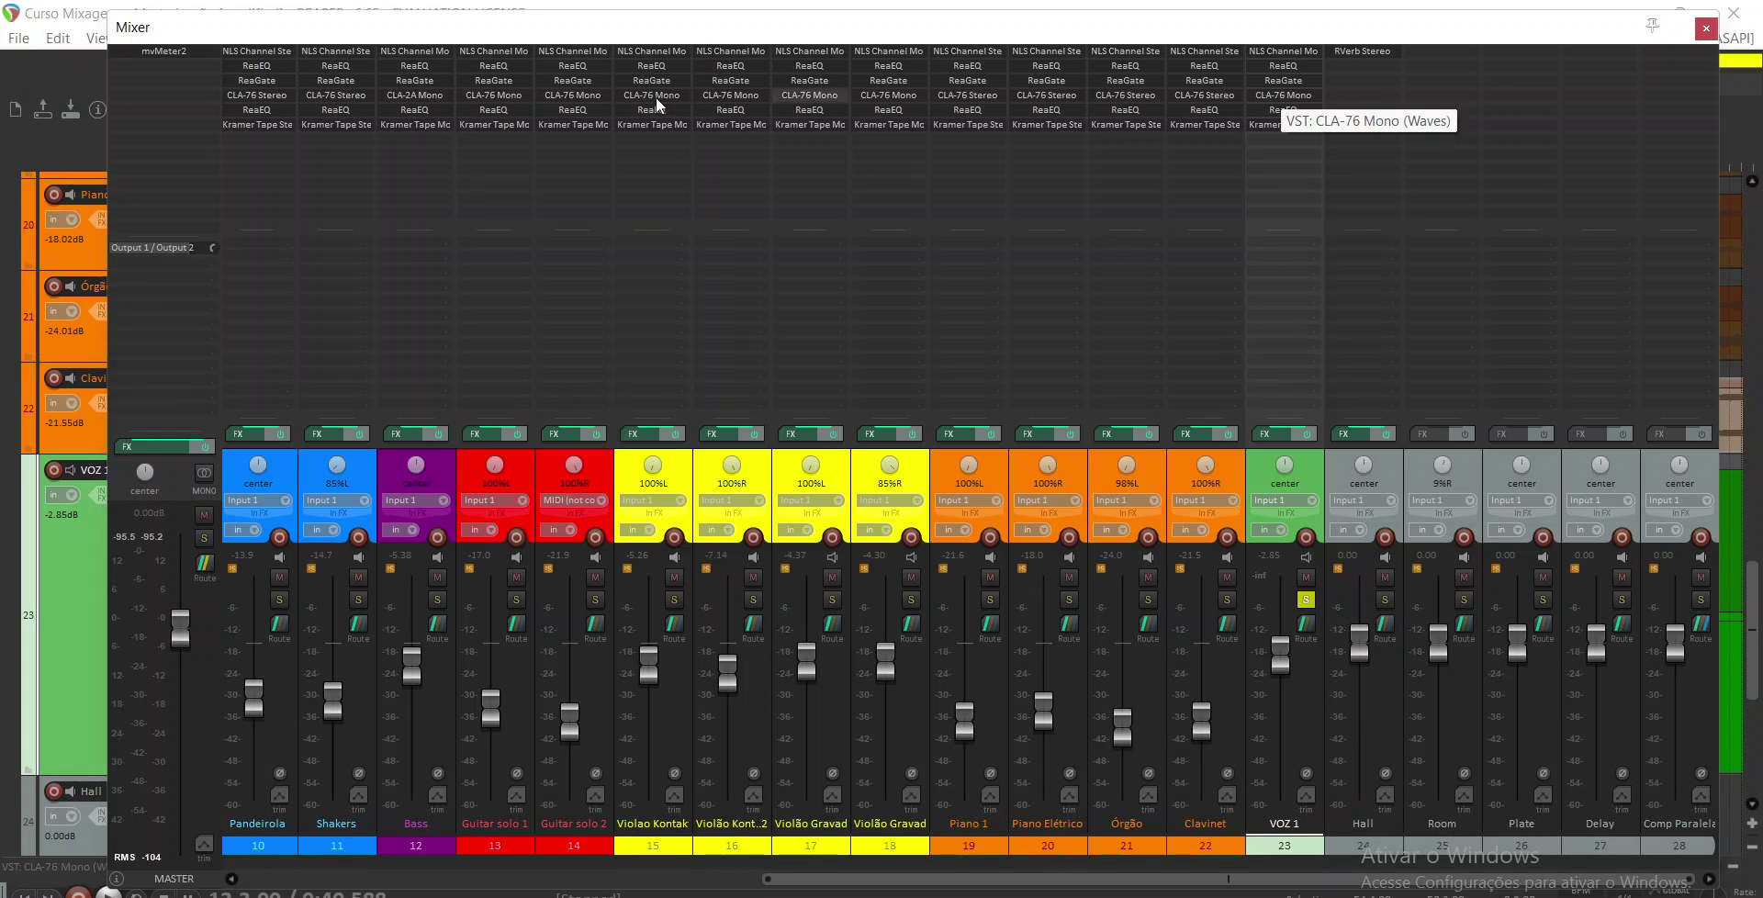
left_click(1299, 97)
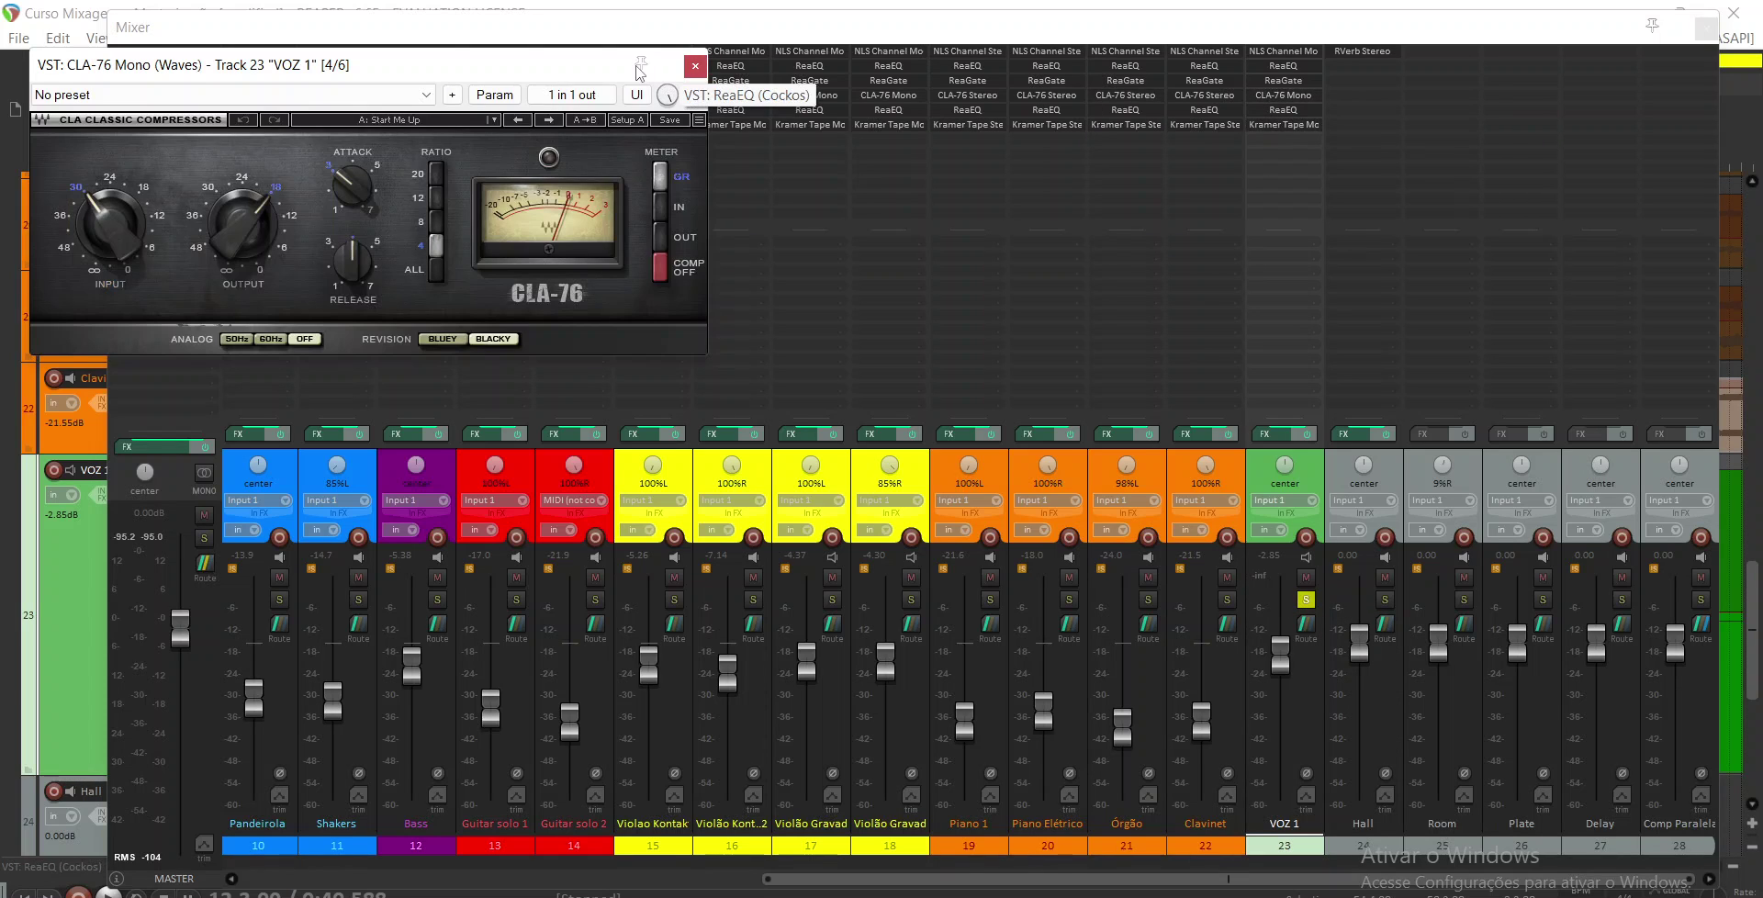
left_click_drag(511, 61, 964, 198)
Play the soloed vocal through the CLA-76's default settings and observe its gain reduction meter
key("space")
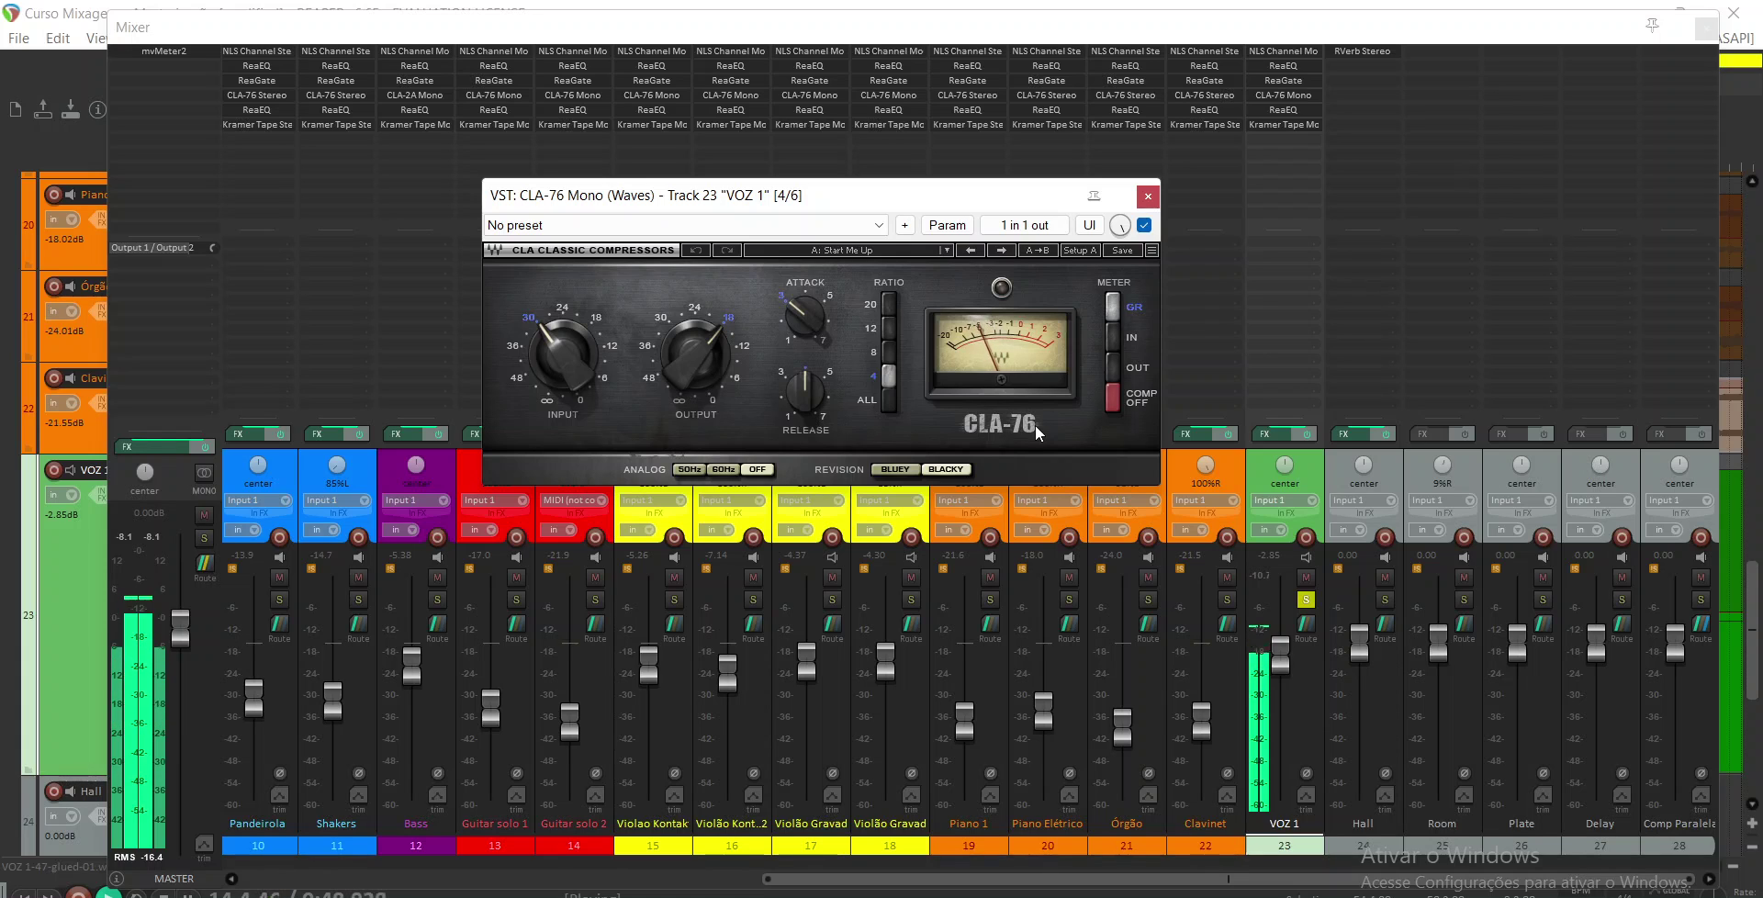
key("space")
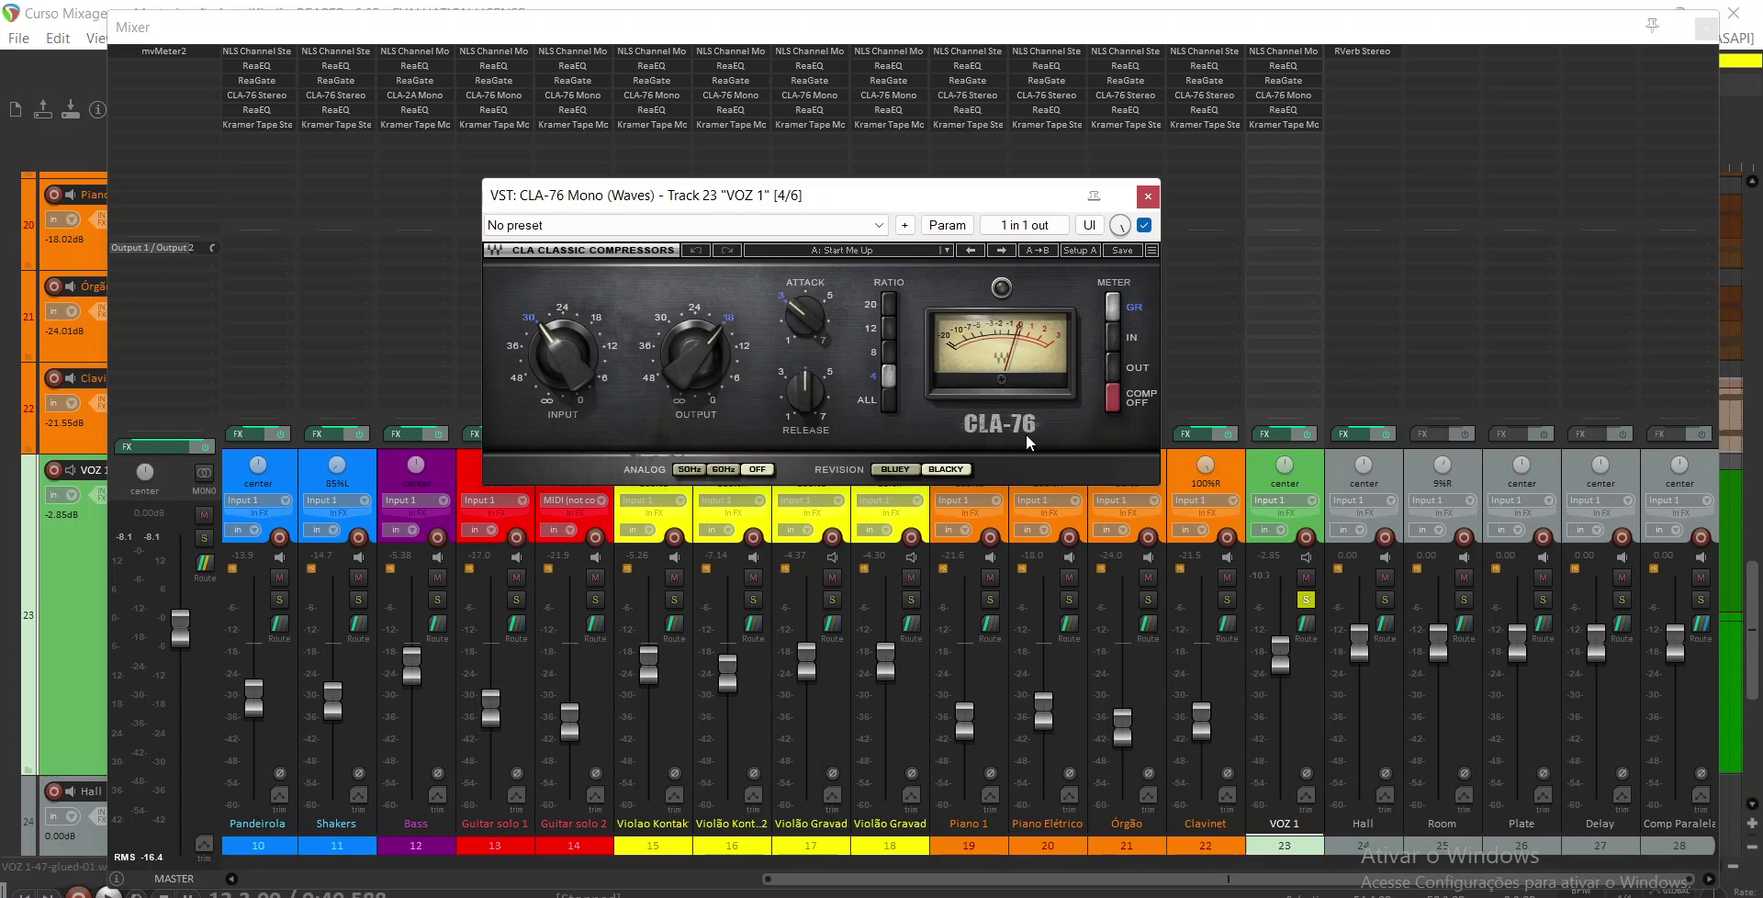
left_click_drag(966, 198, 983, 195)
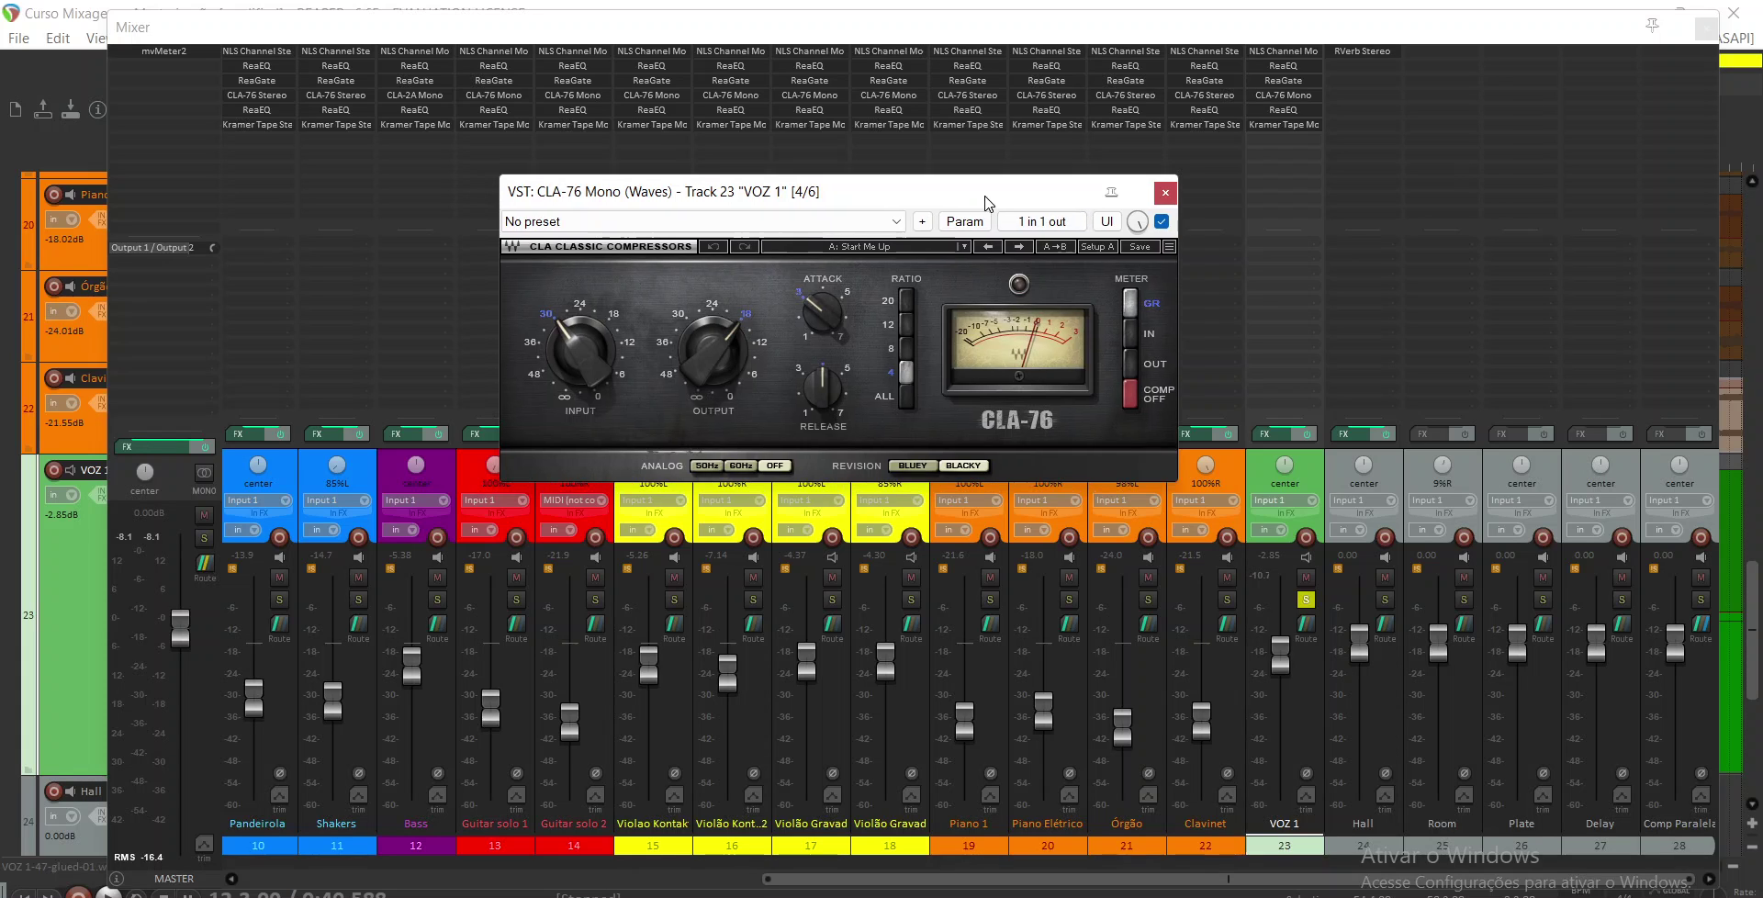
Load the Blacky Vocal factory preset in the CLA-76 and play the vocal through it
left_click(848, 246)
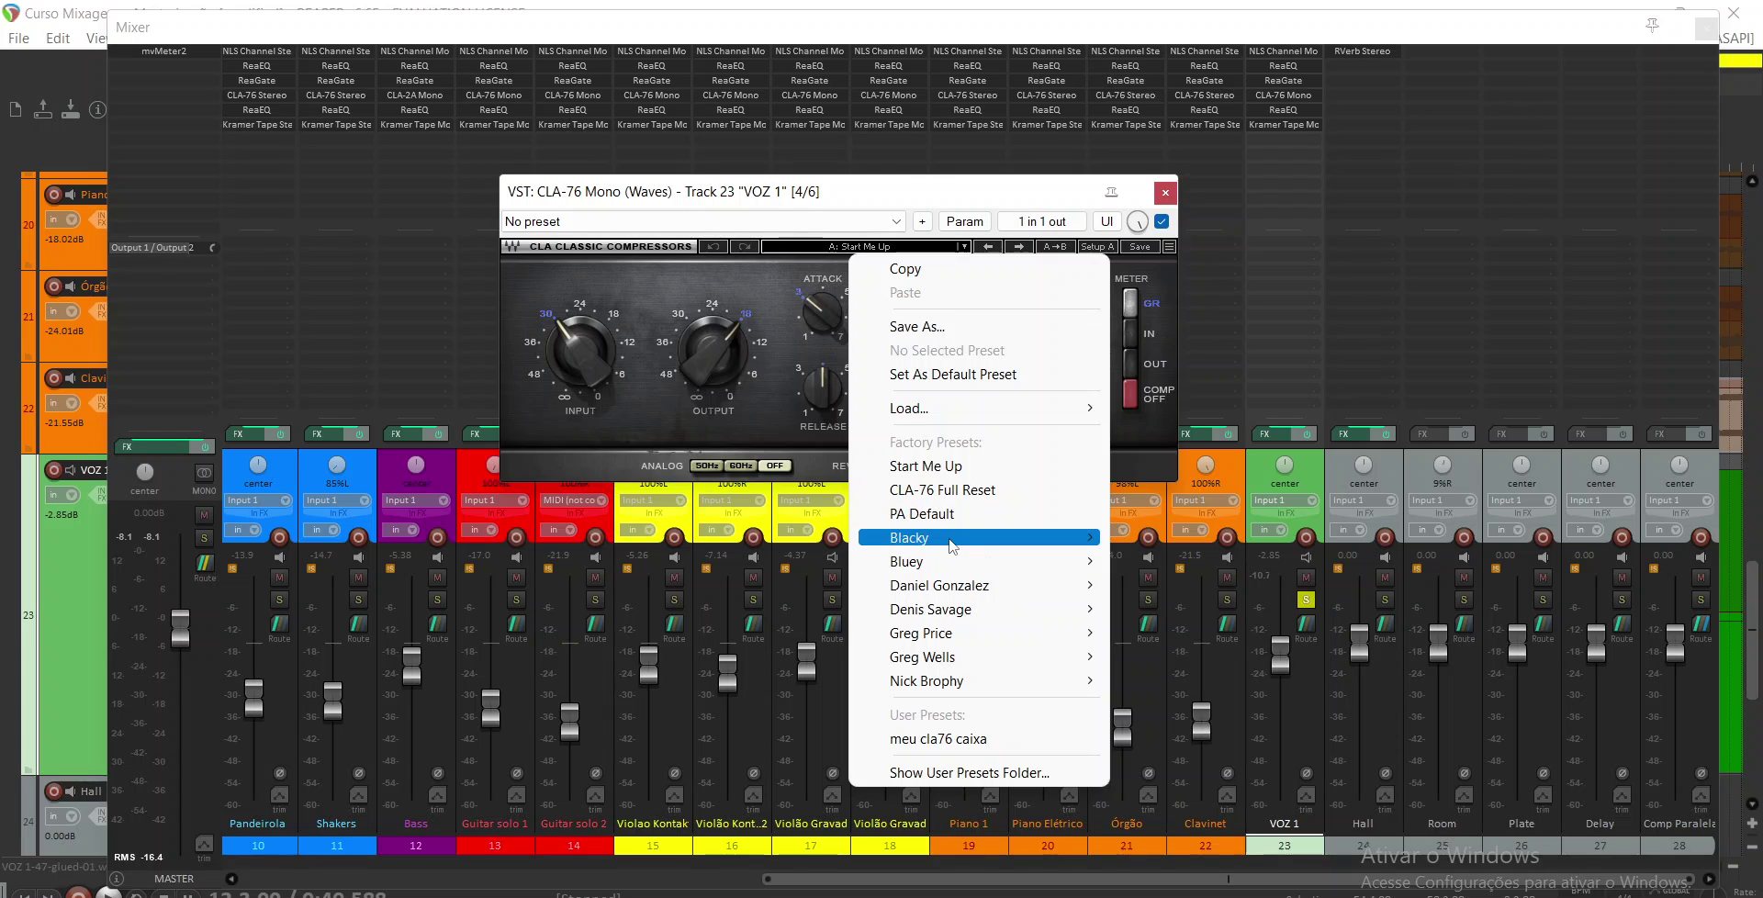
mouse_move(1047, 548)
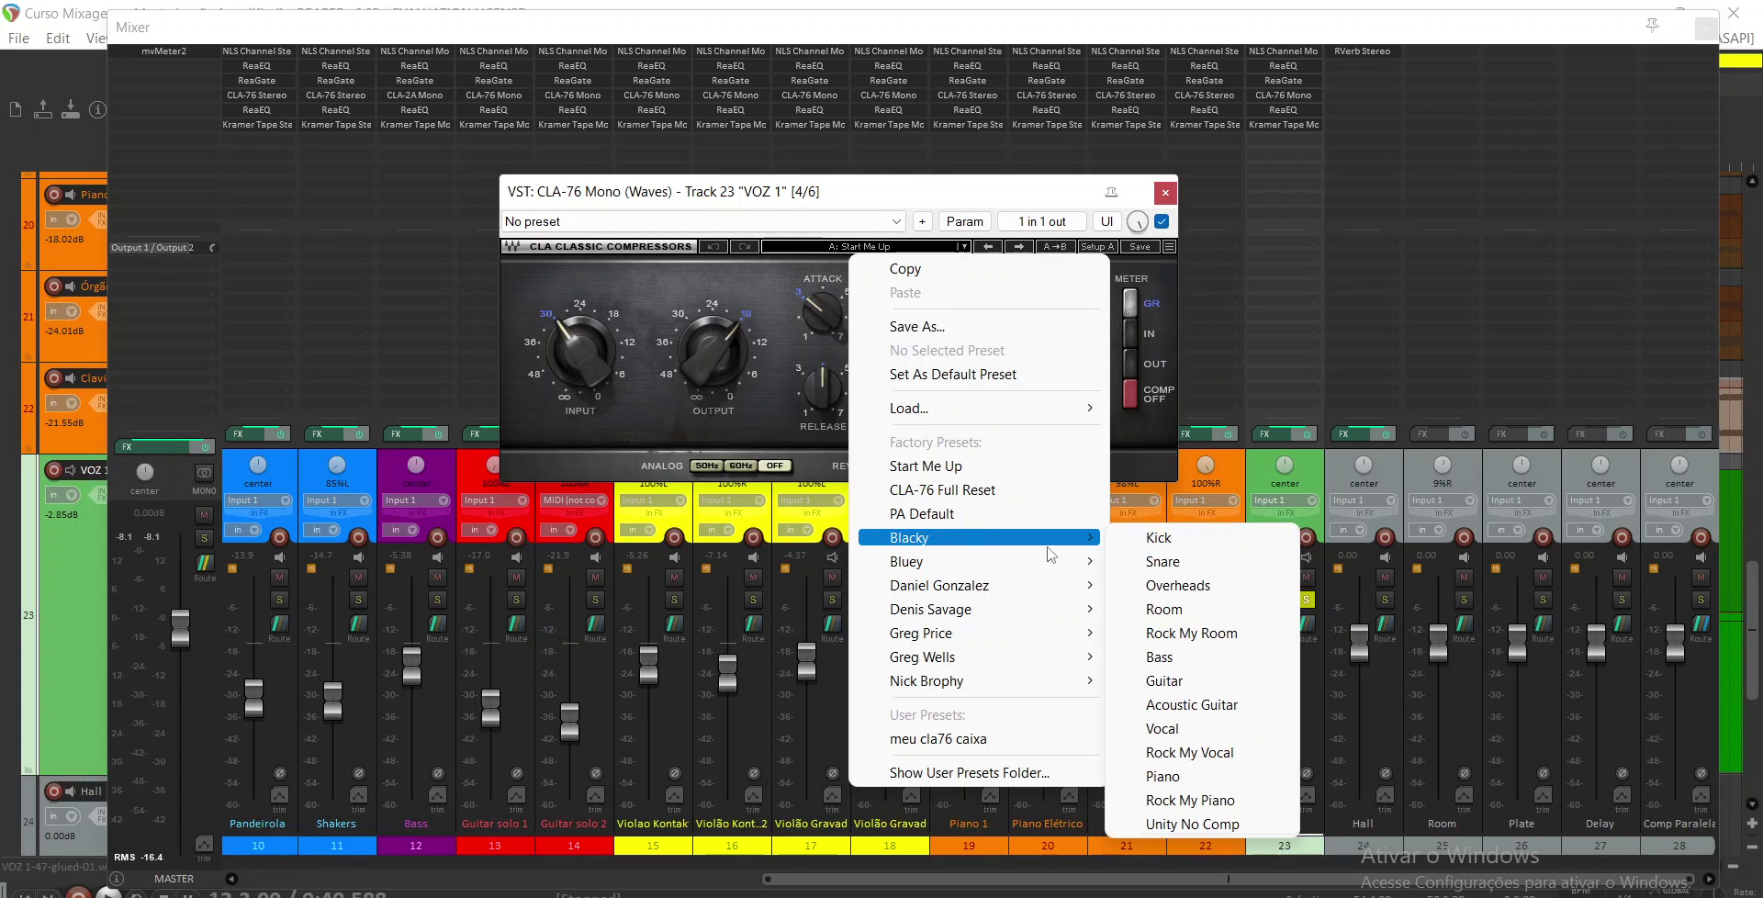
left_click(1210, 729)
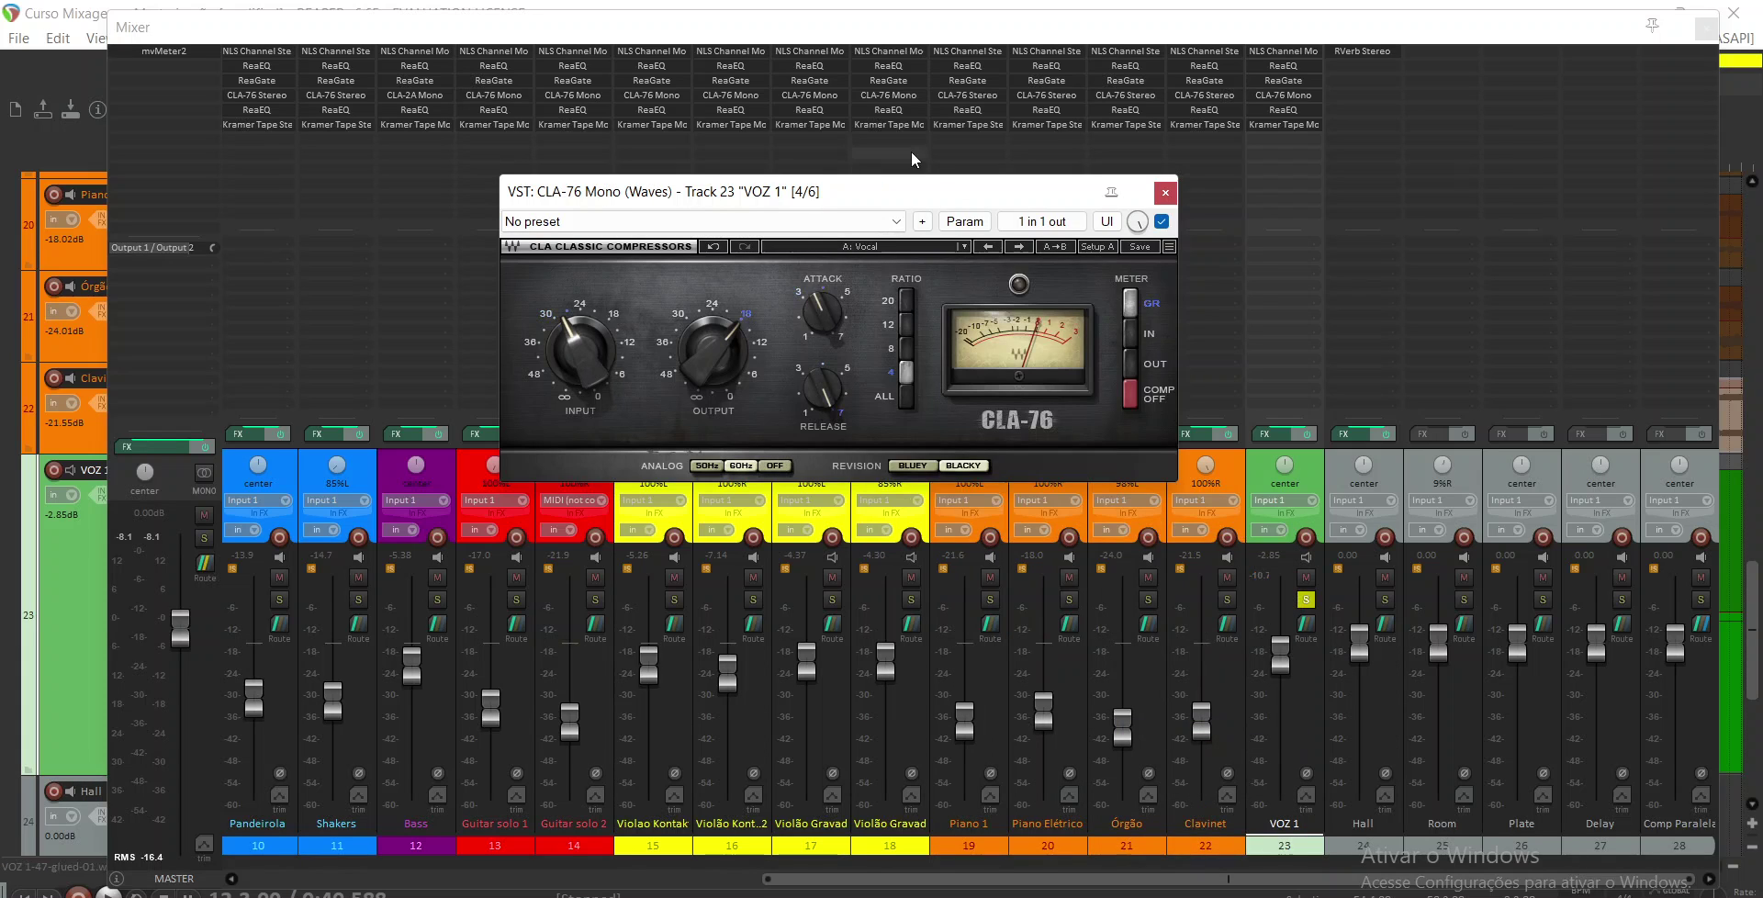
left_click_drag(918, 192, 969, 185)
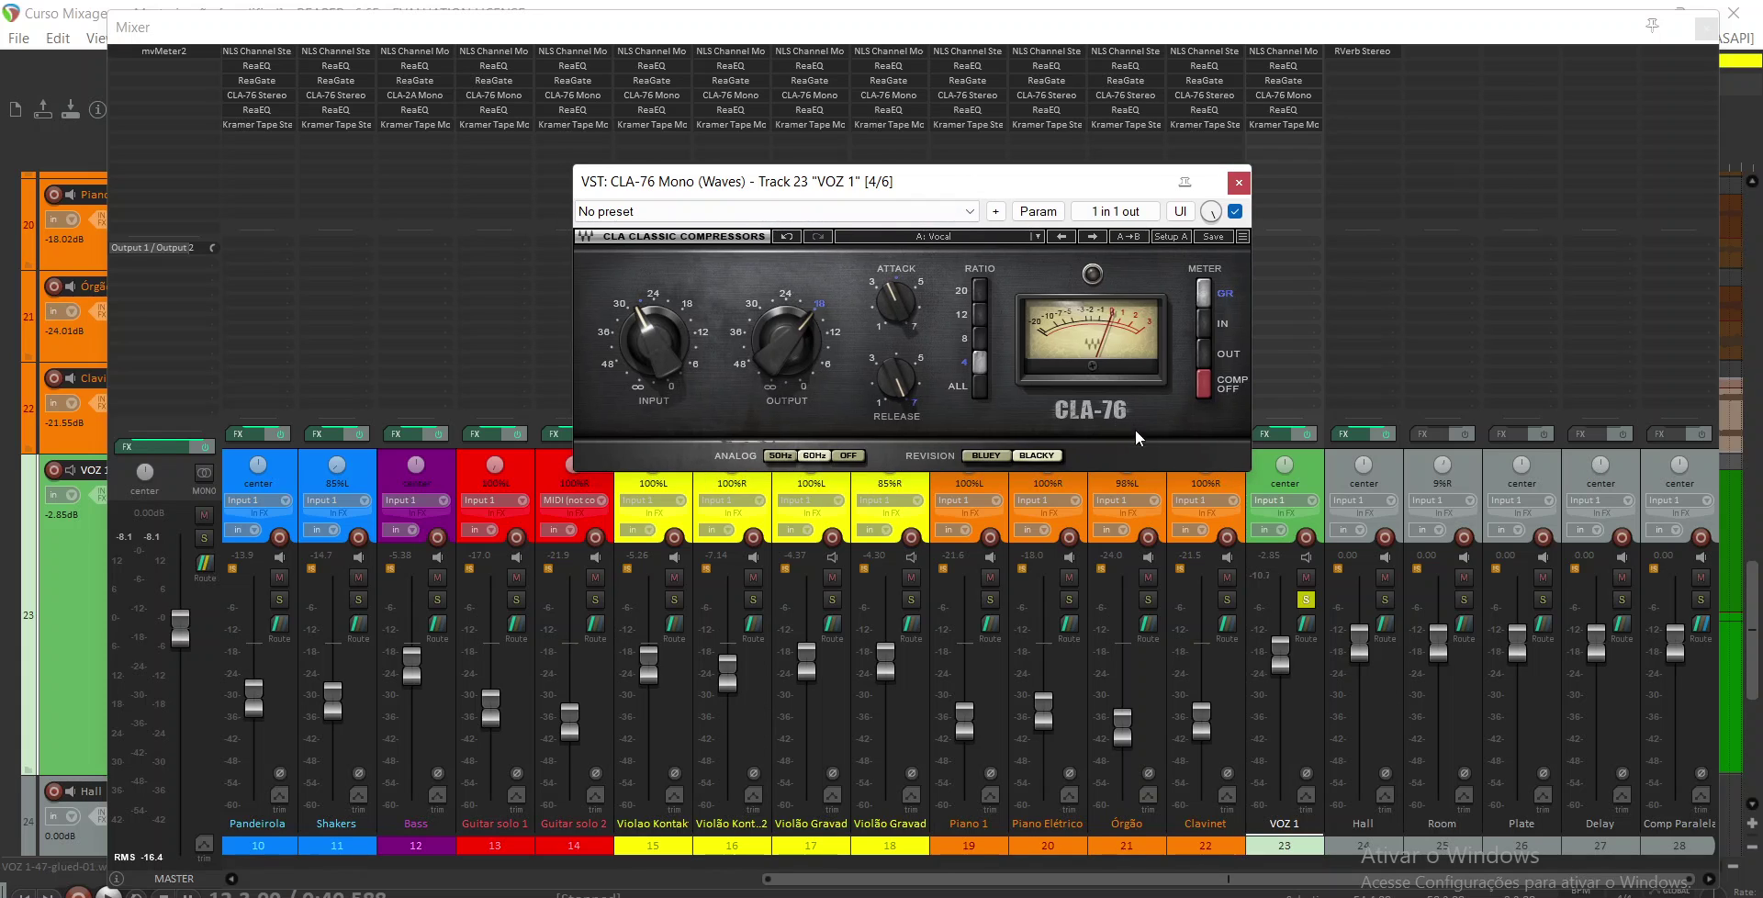
key("space")
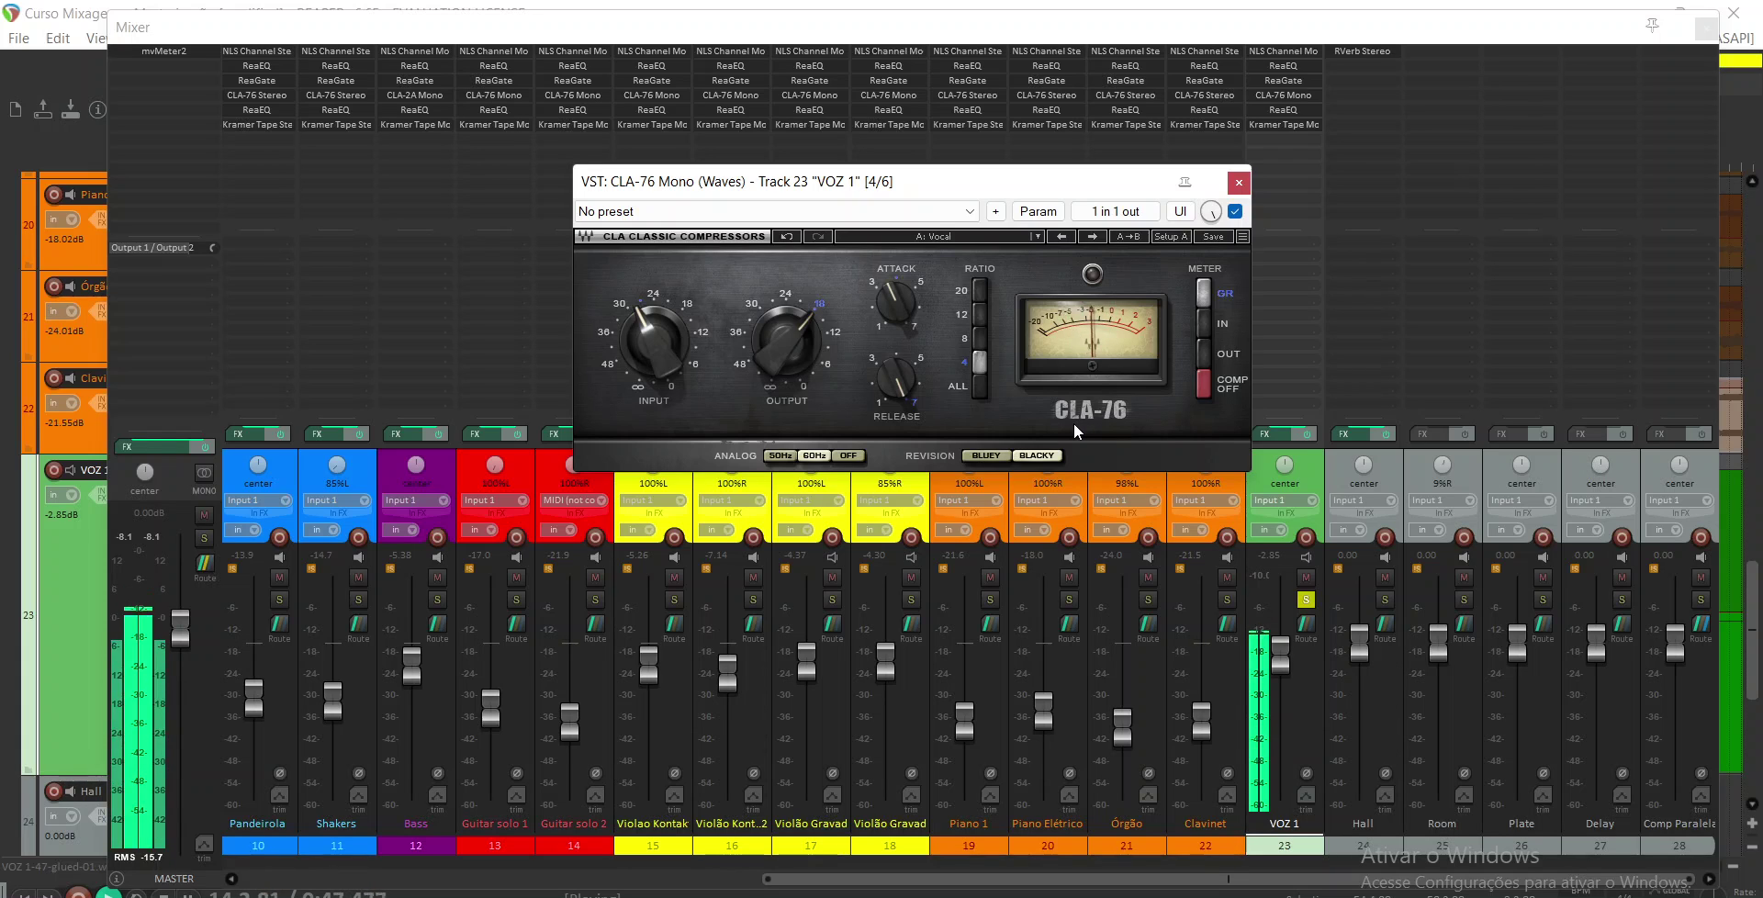
key("space")
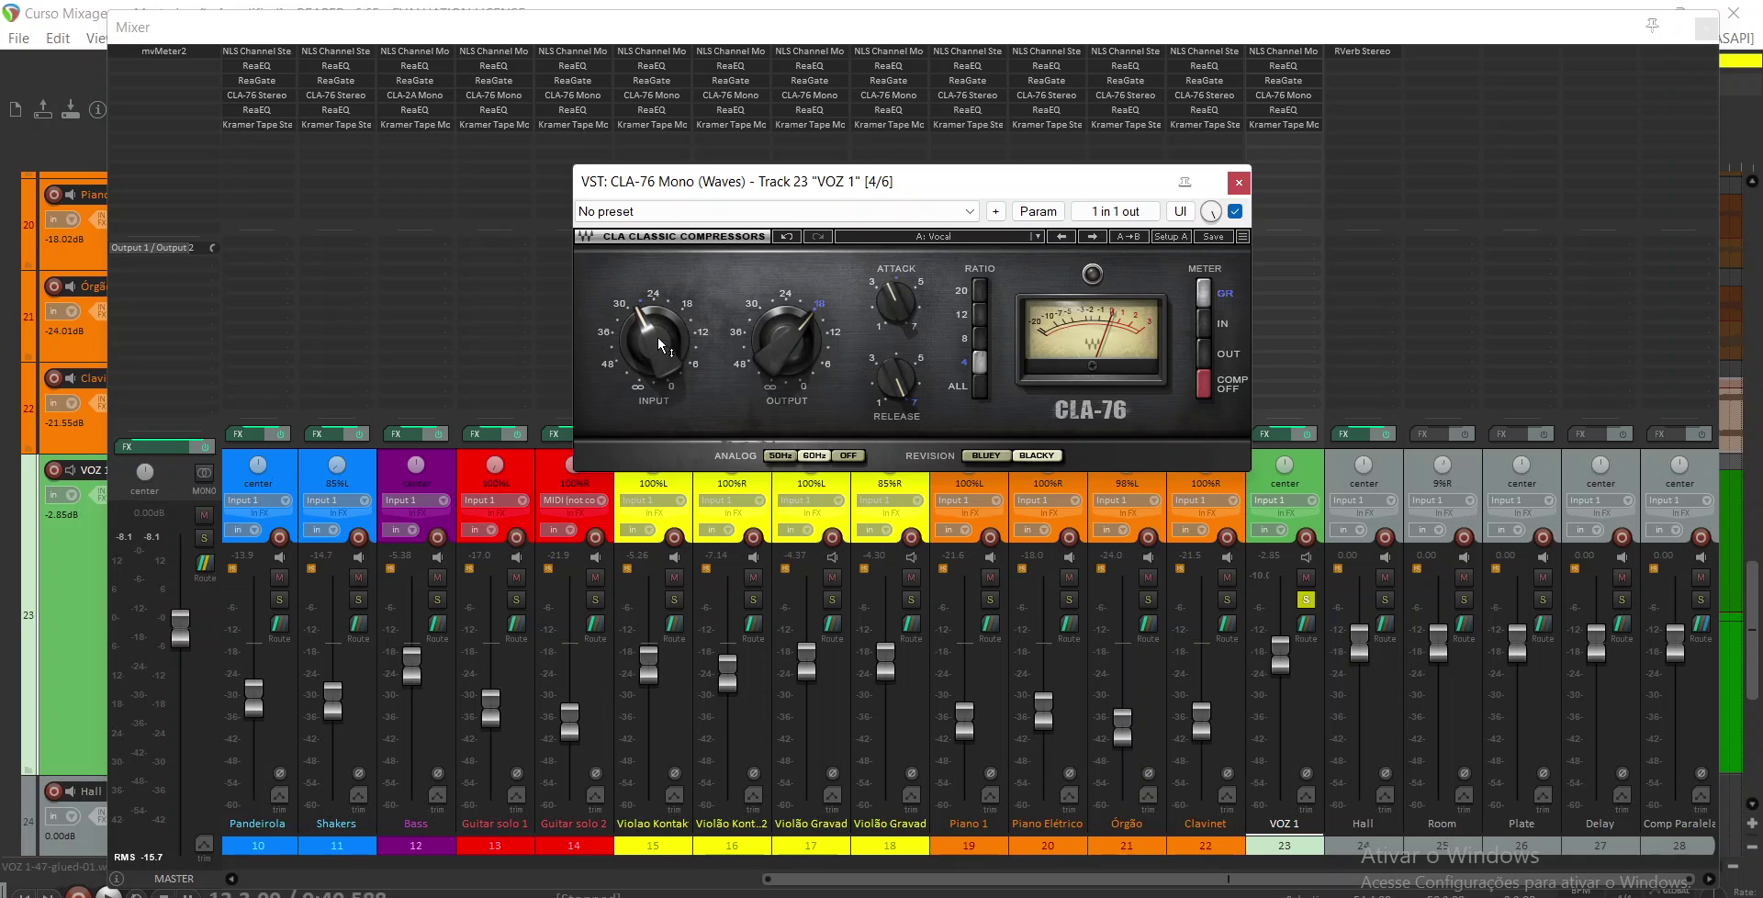
Lower the CLA-76 input to about -31.4 and play the vocal
left_click_drag(657, 338, 657, 356)
key("space")
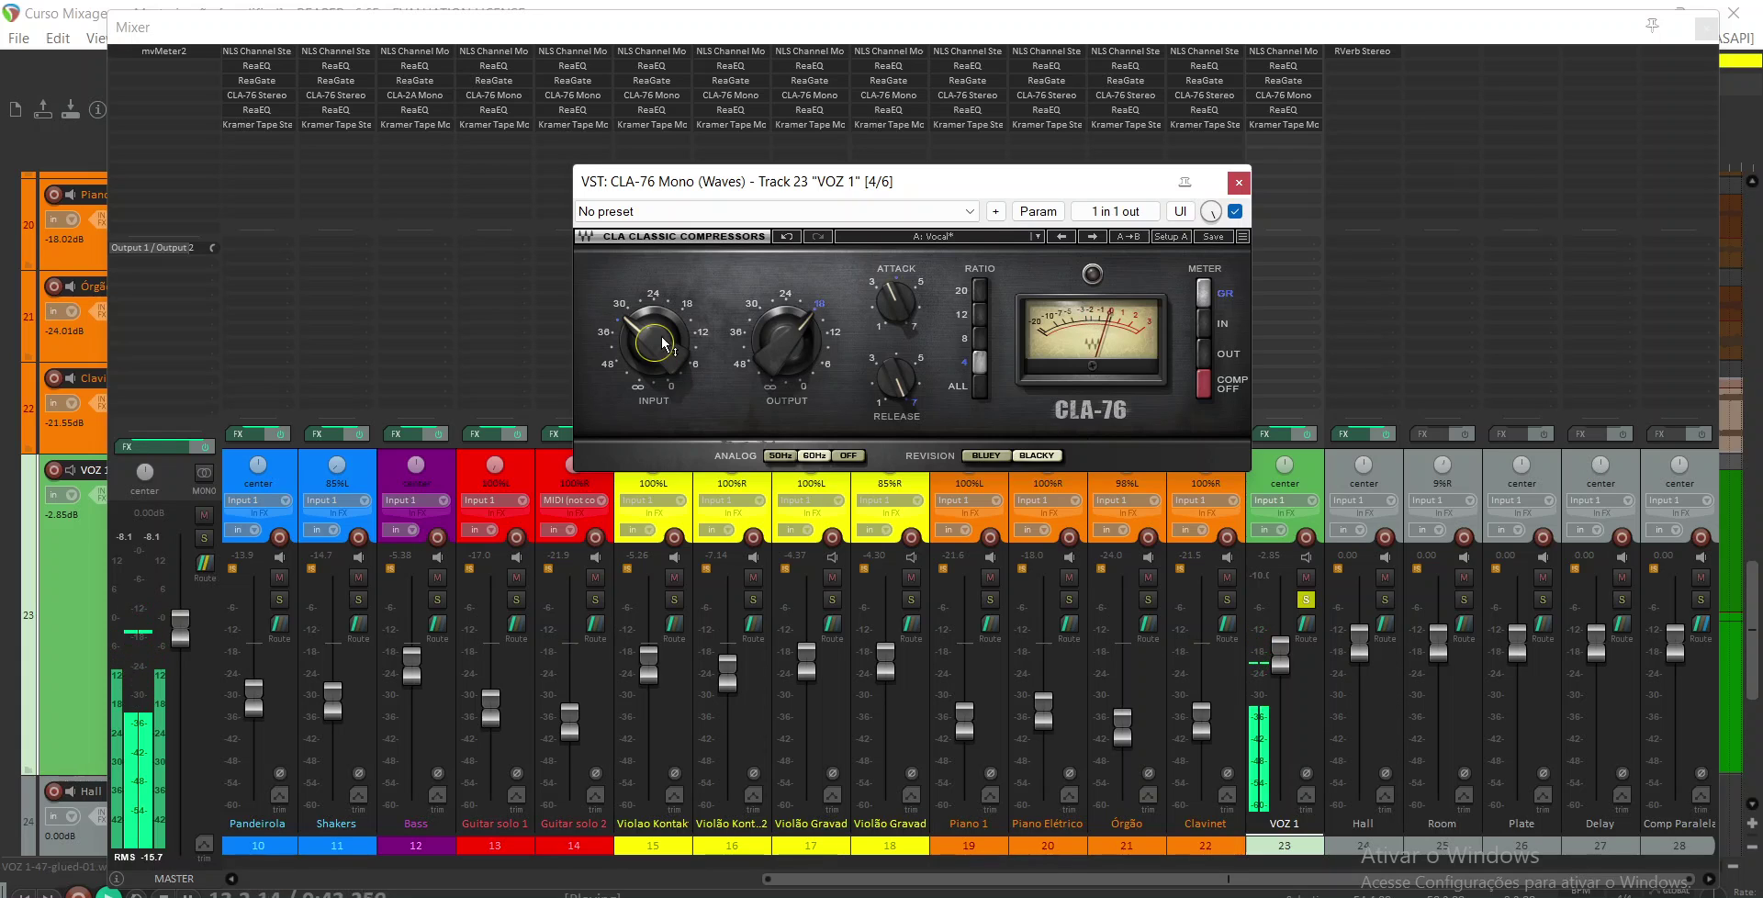
mouse_move(657, 344)
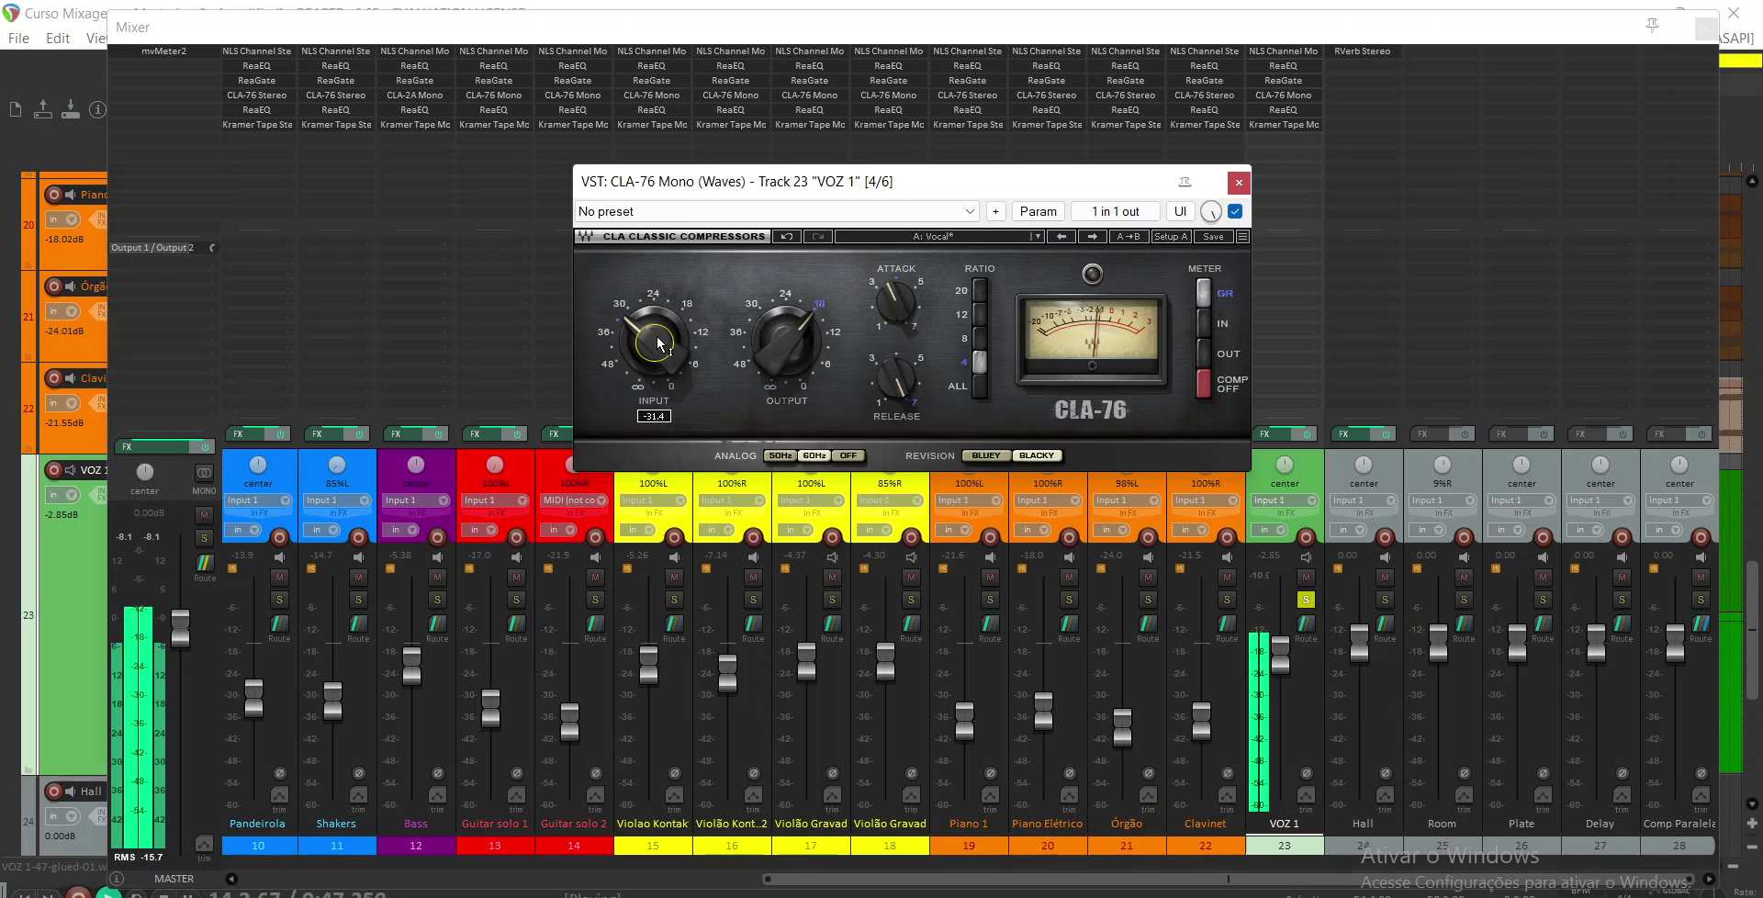
key("space")
Raise the CLA-76 input to between the 30 and 24 marks and play the vocal
scroll(657, 344, "up", 2)
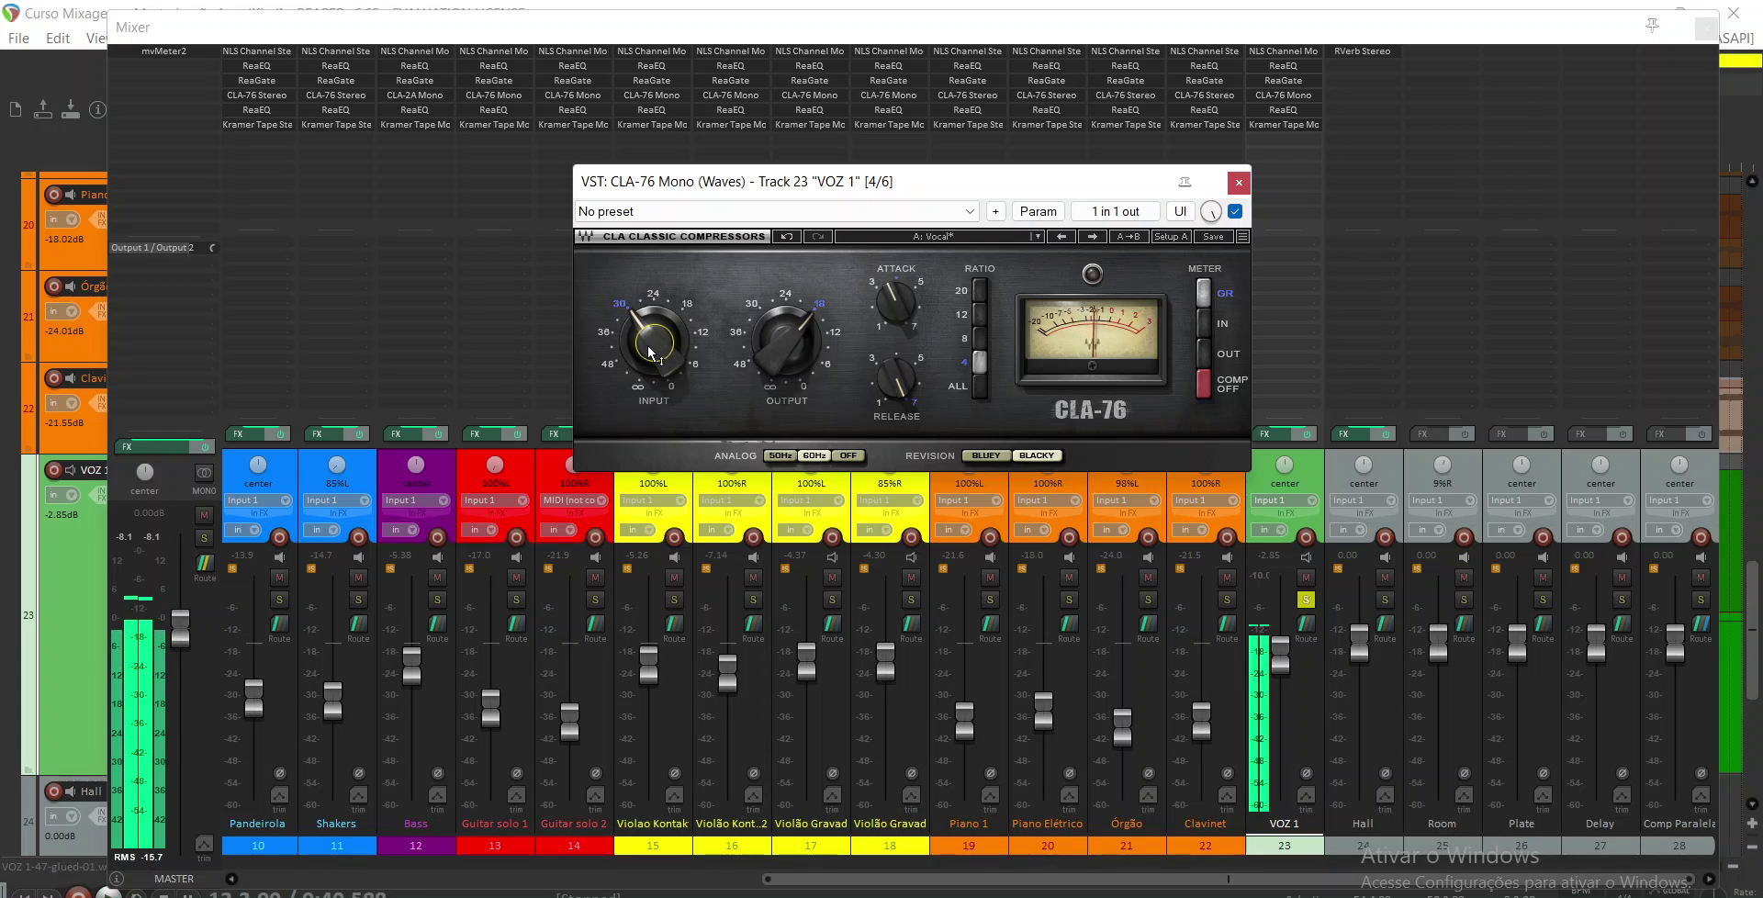
scroll(647, 346, "up", 2)
key("space")
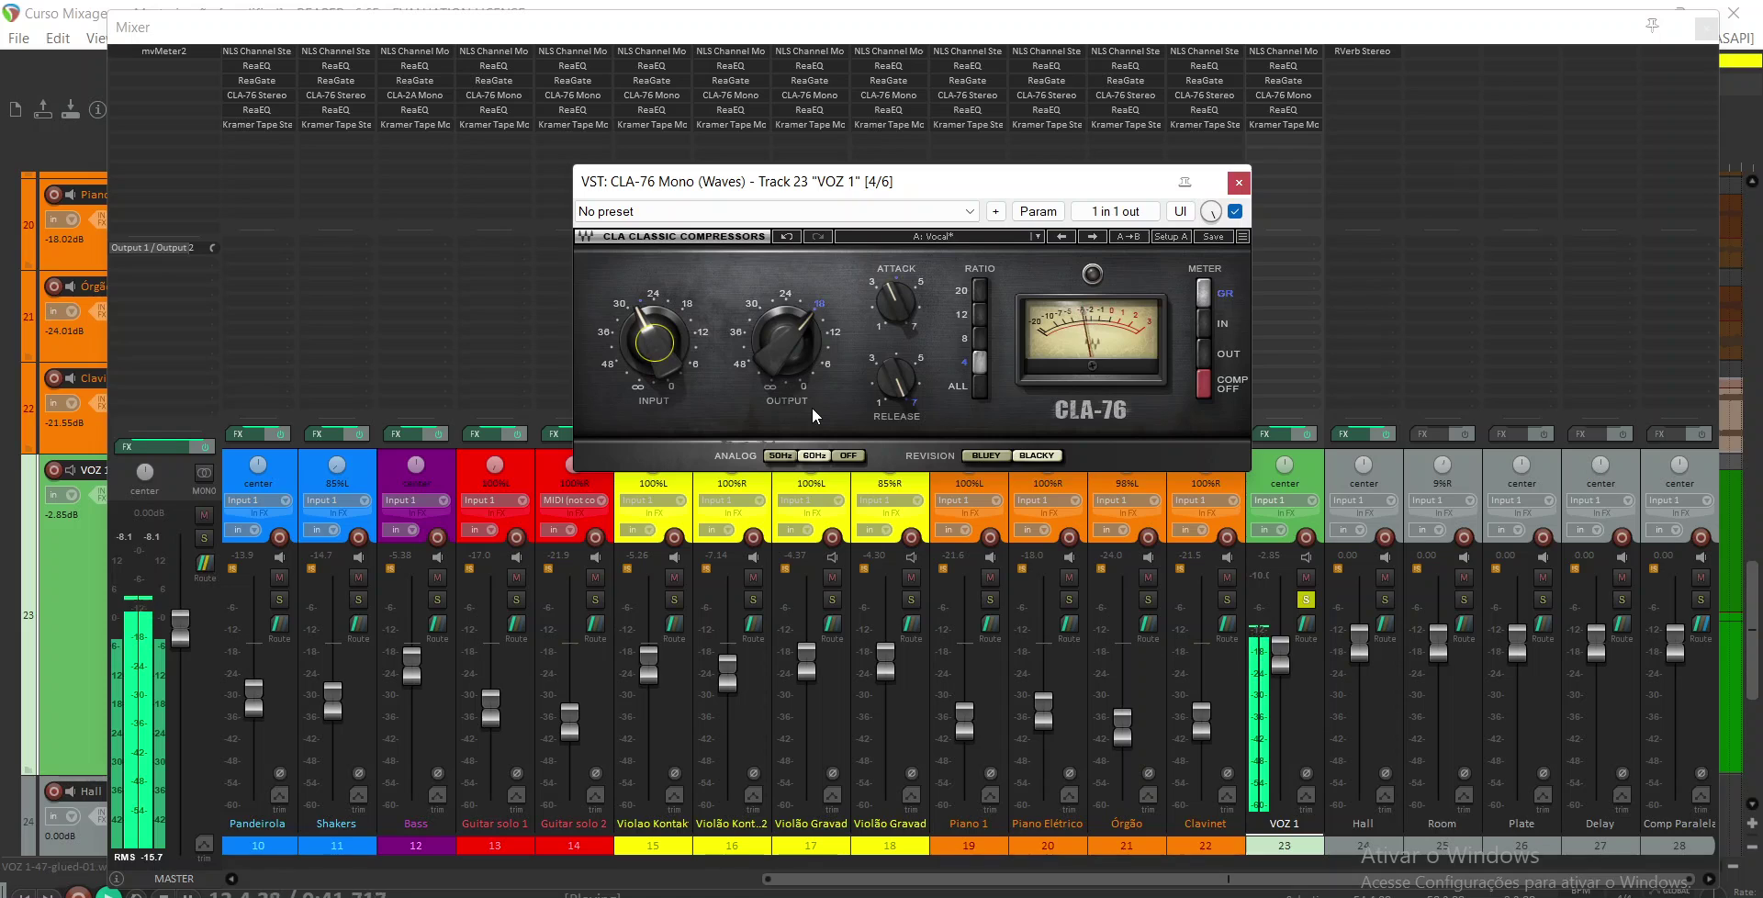
key("space")
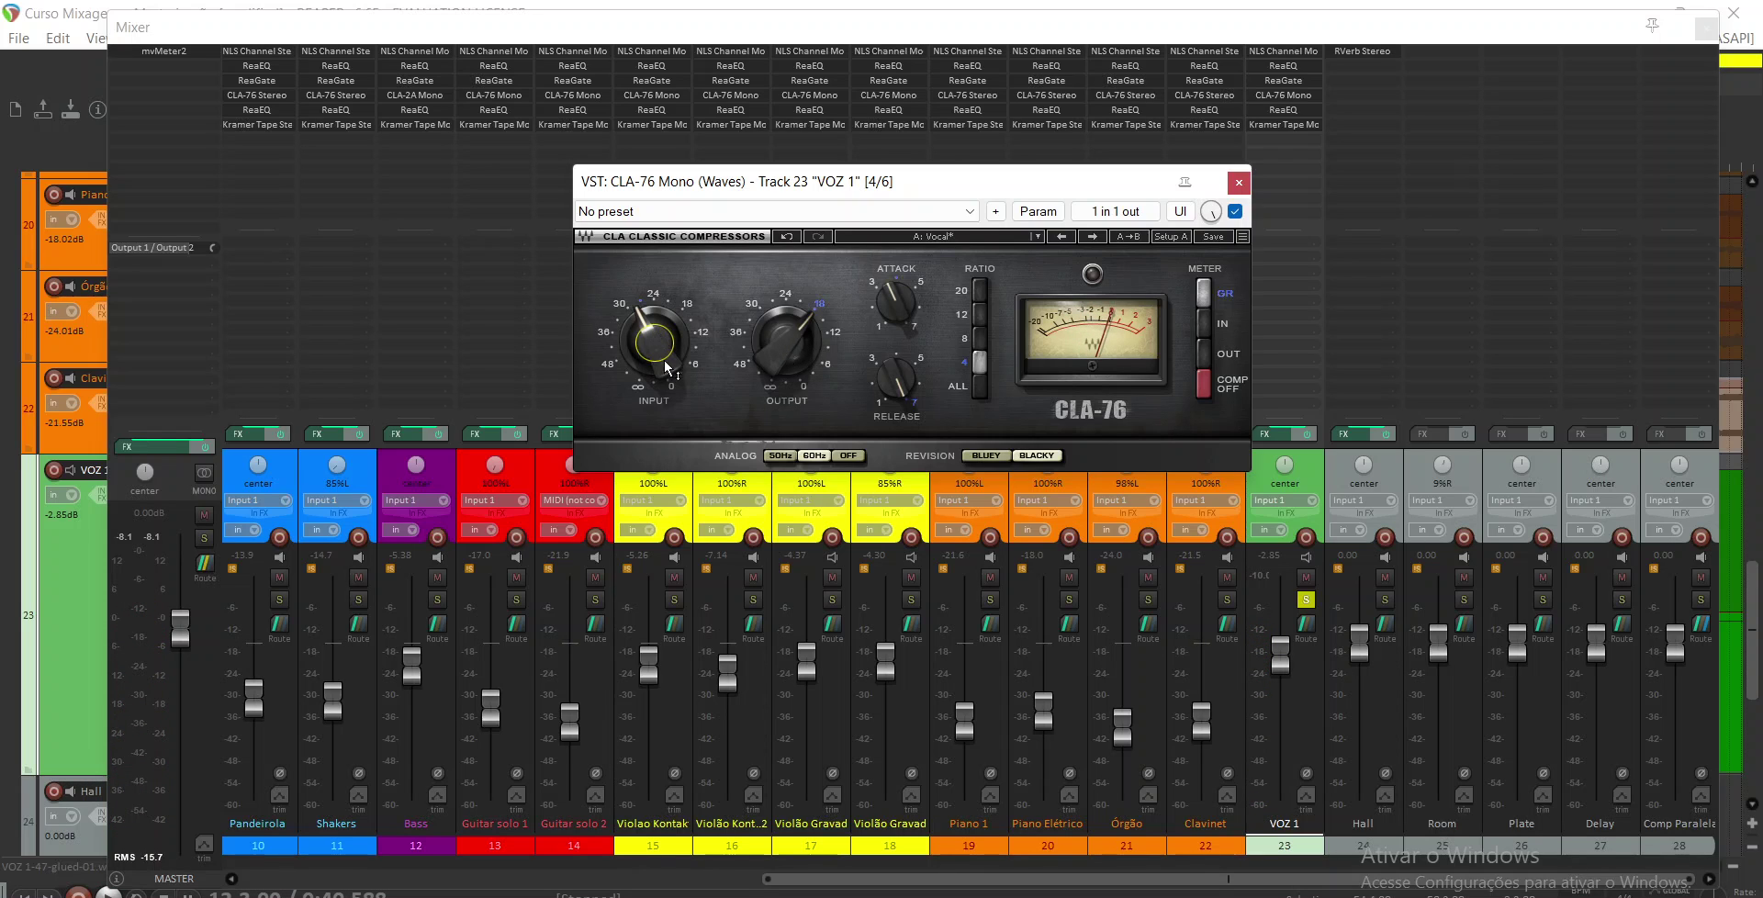
Review the CLA-76's output, release and attack controls and play the vocal to check the gain reduction
mouse_move(795, 343)
left_click_drag(795, 343, 813, 377)
mouse_move(898, 388)
mouse_move(897, 301)
left_click_drag(1048, 176, 1040, 170)
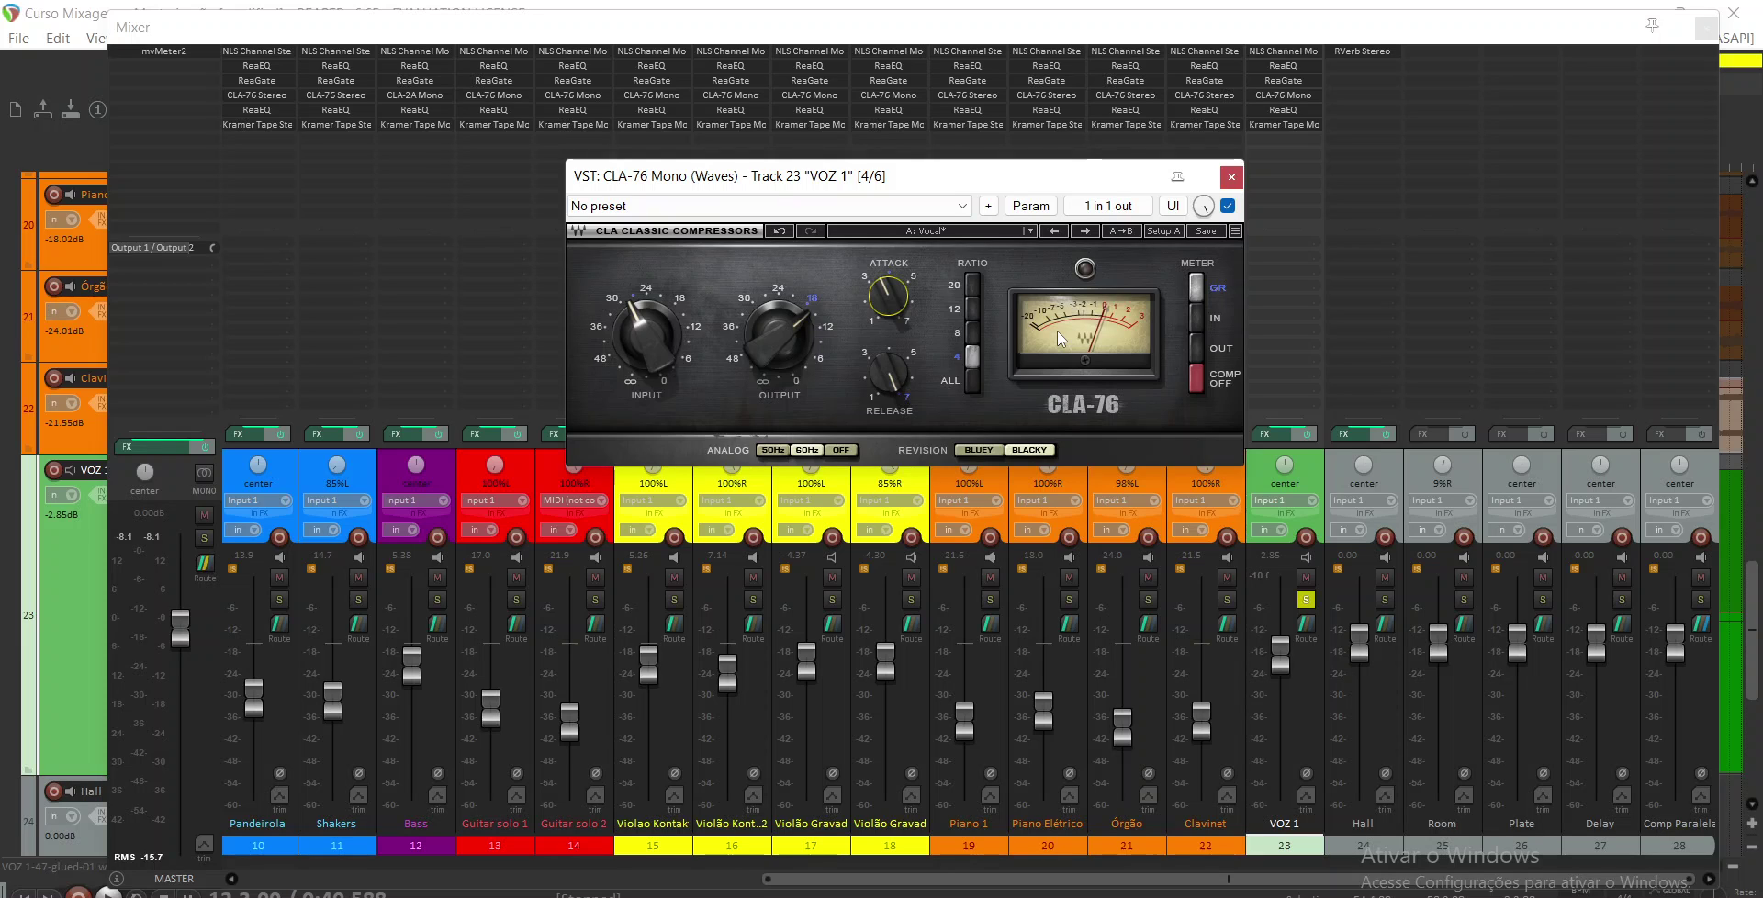
key("space")
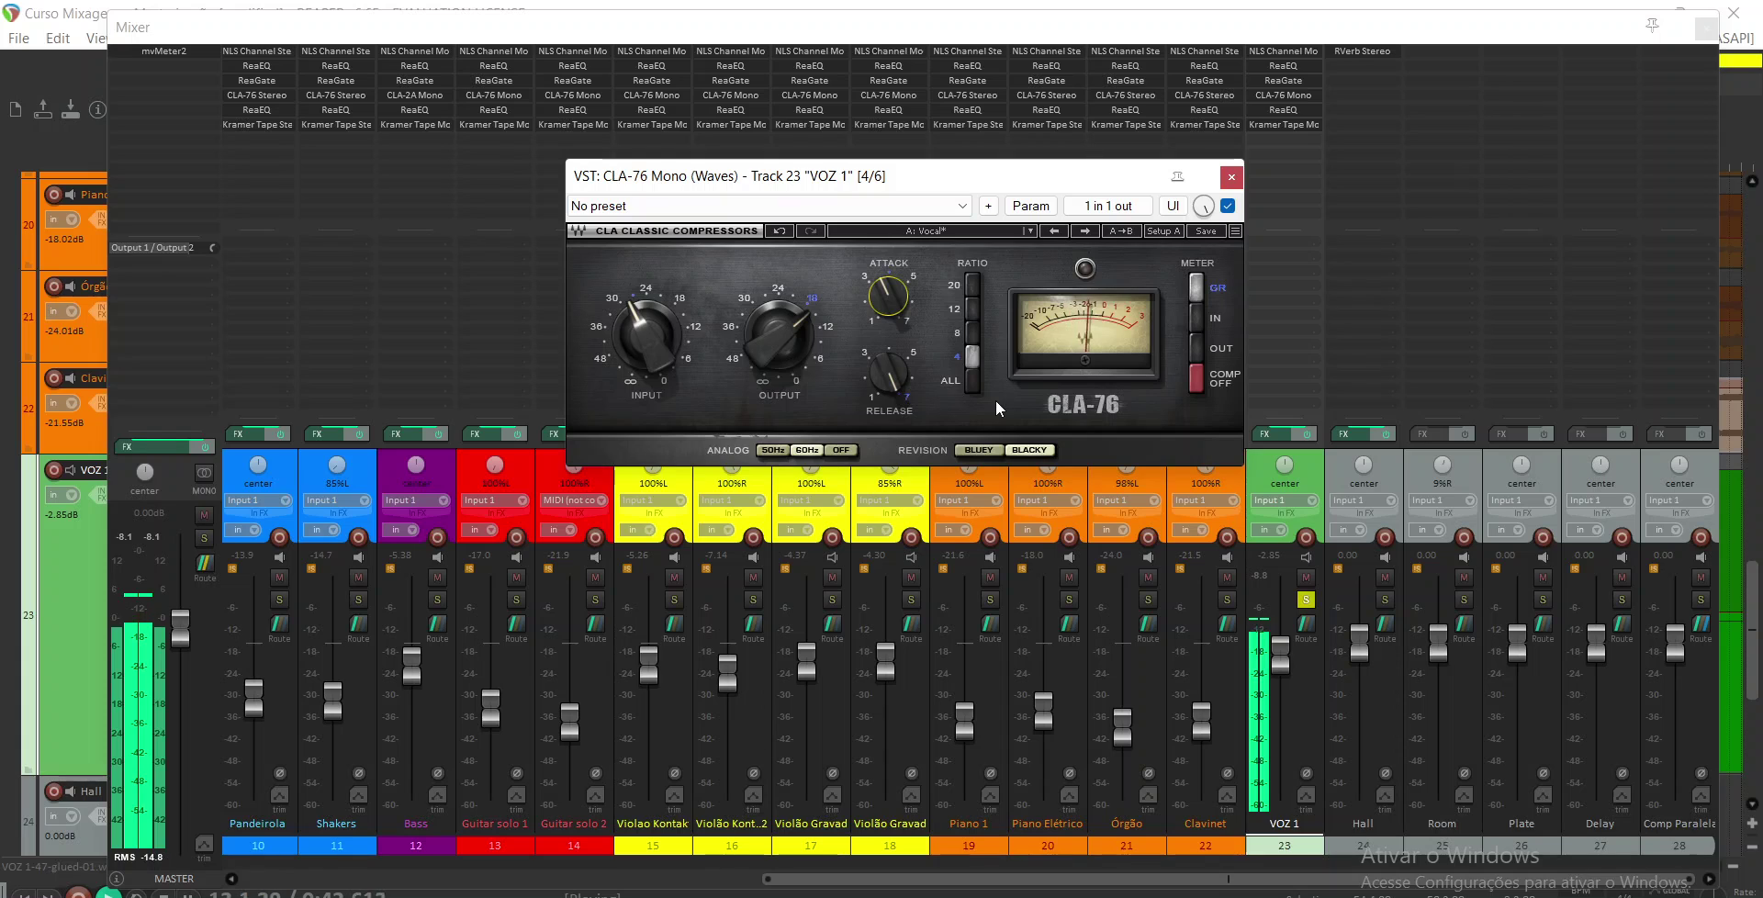
key("space")
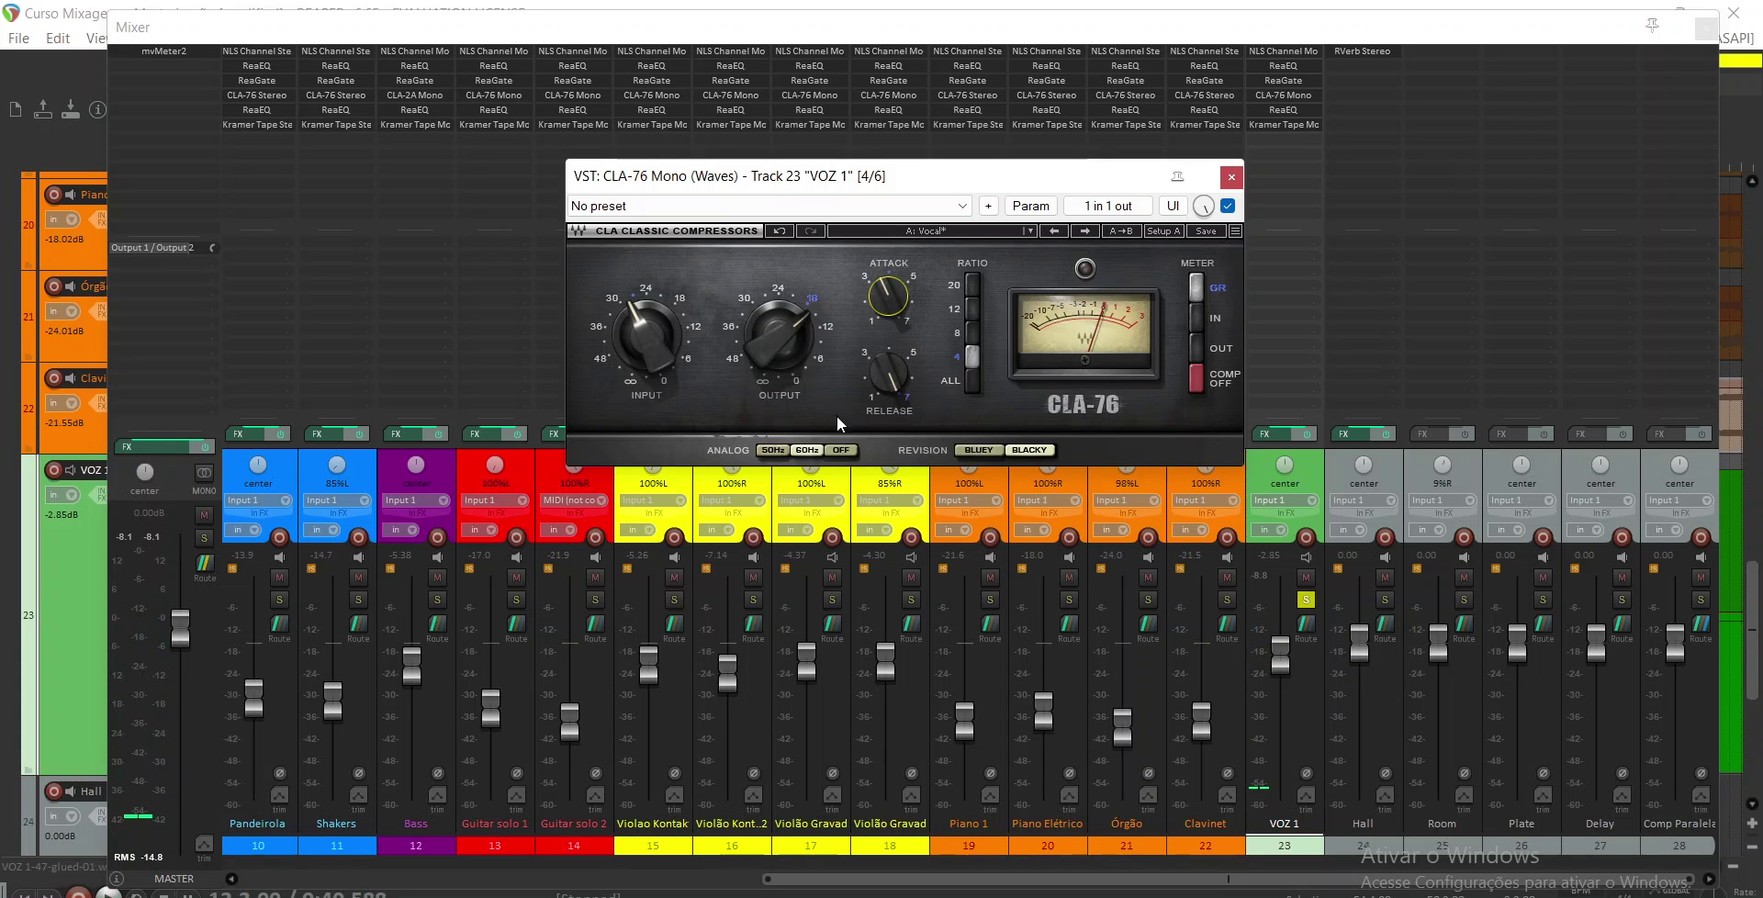
Try the CLA-76 input at about -11.5 and at about -32.3, playing the vocal at each setting
left_click(647, 337)
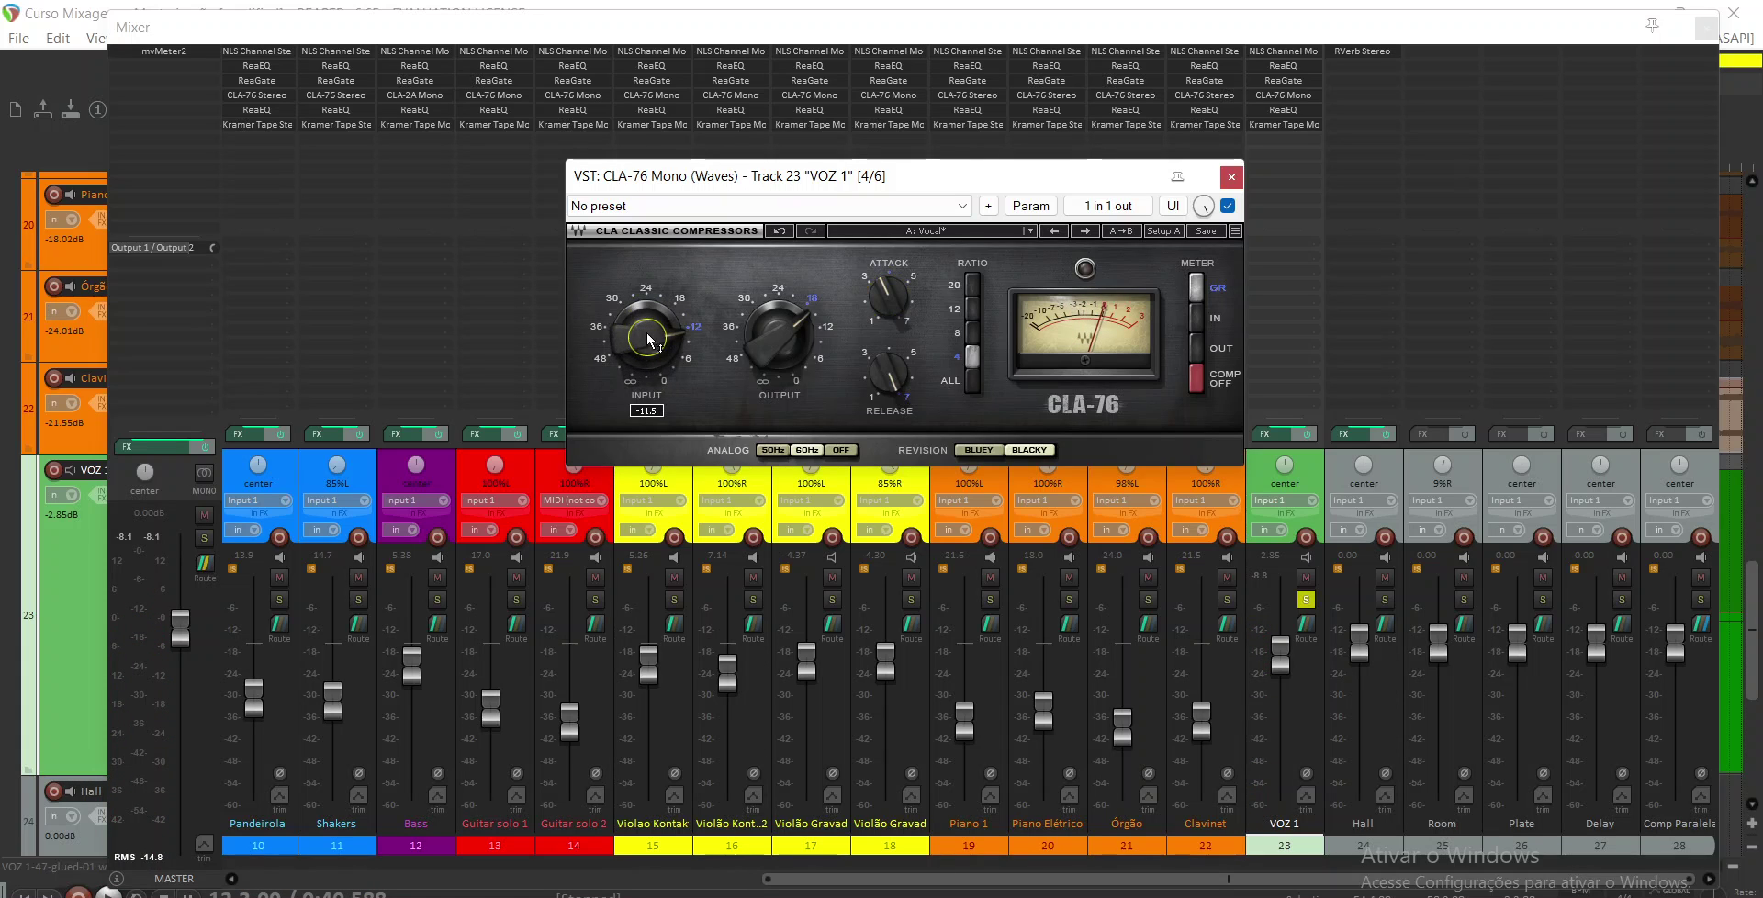
key("space")
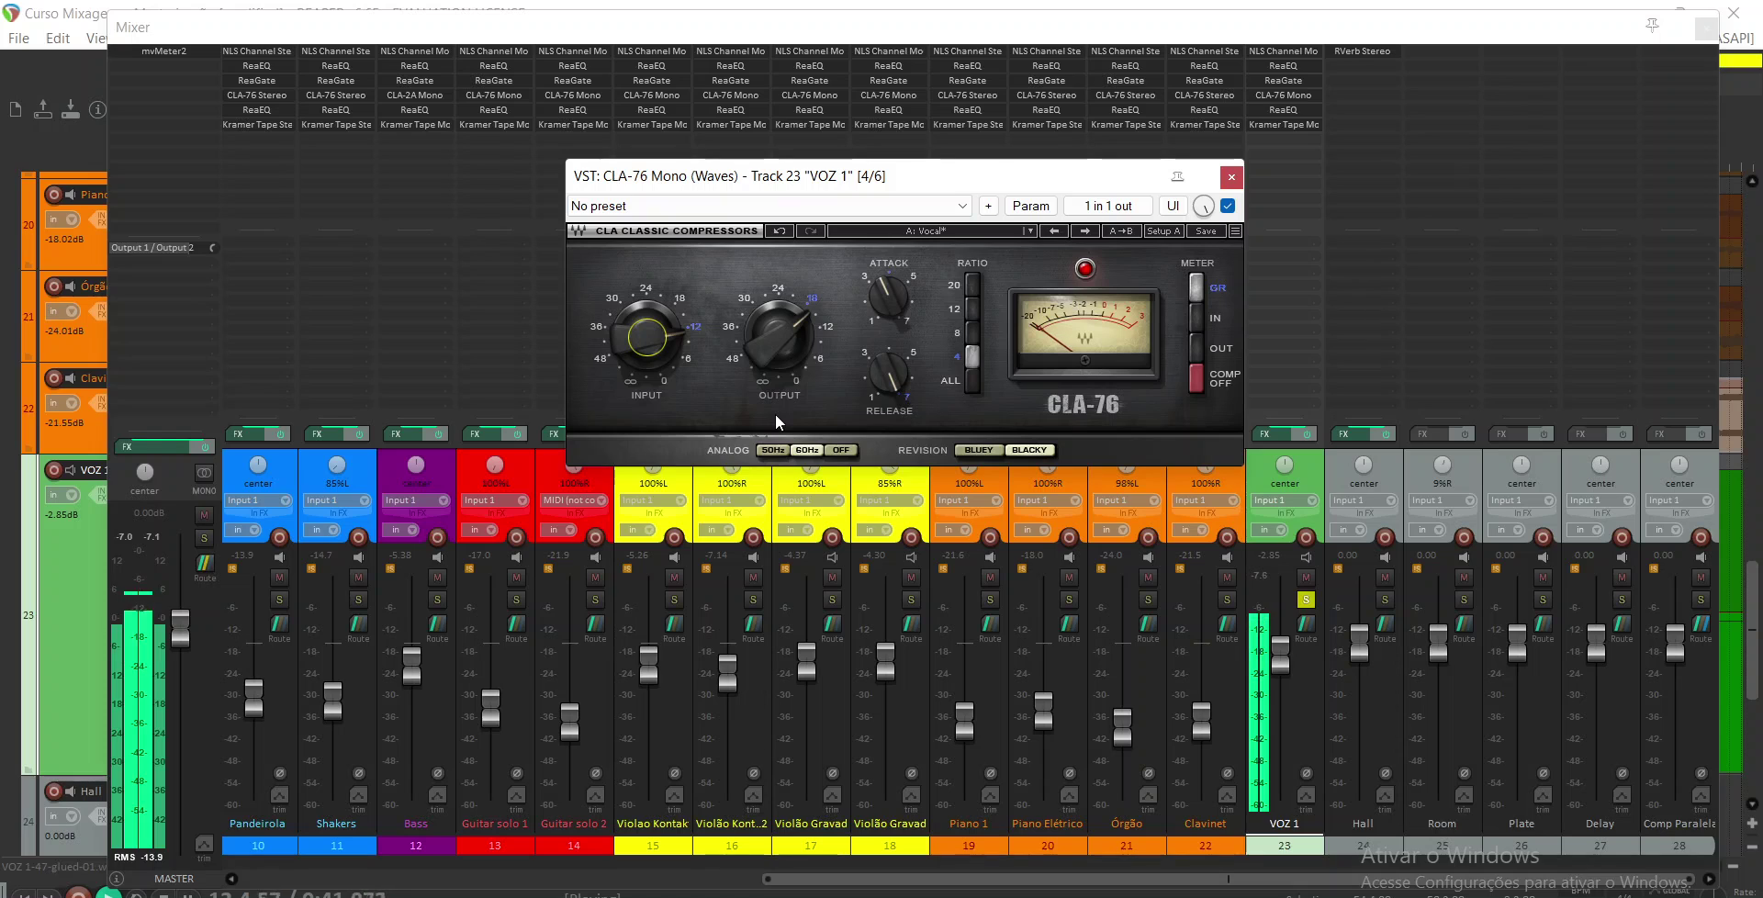
key("space")
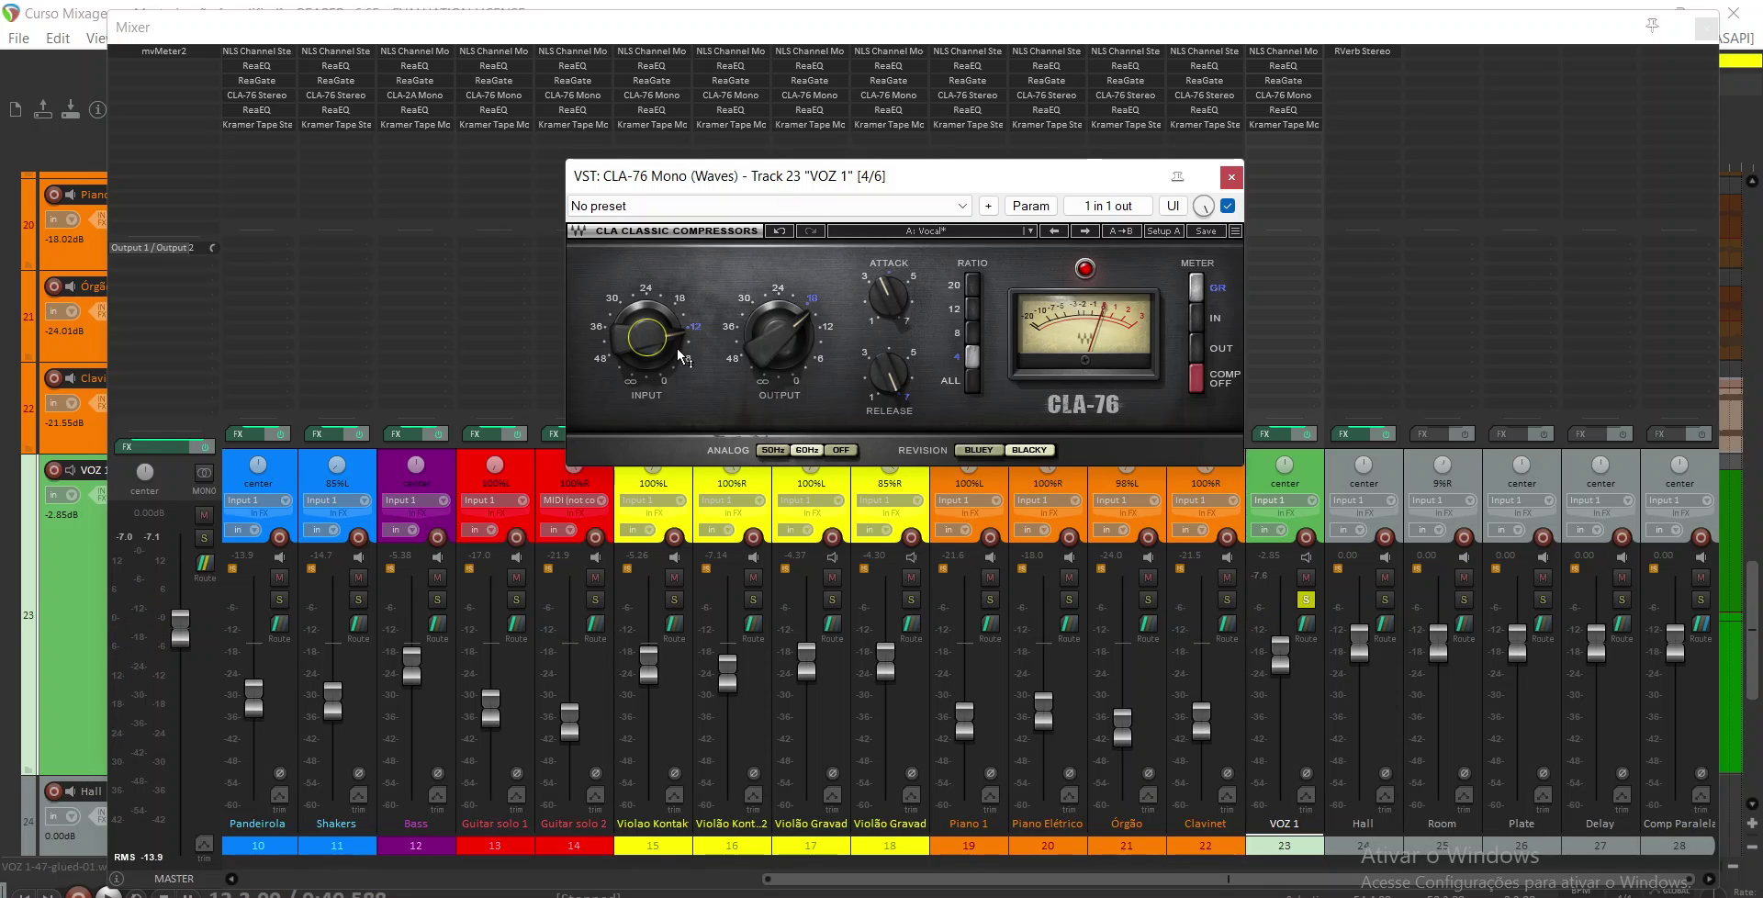
left_click_drag(680, 354, 679, 411)
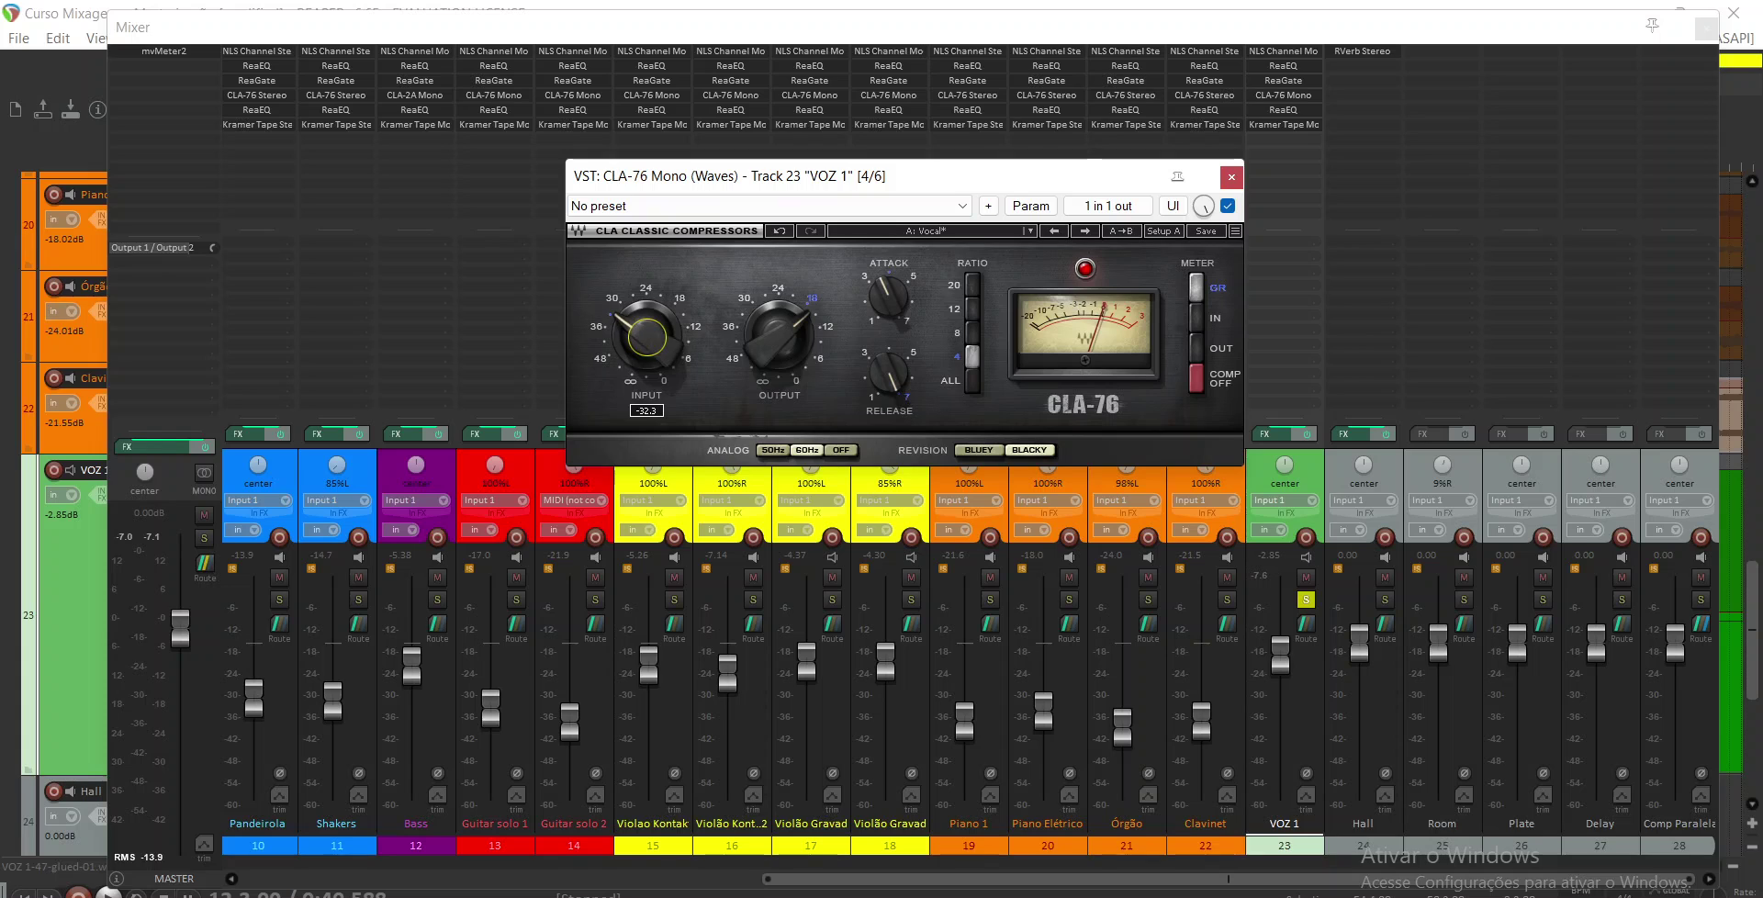
key("space")
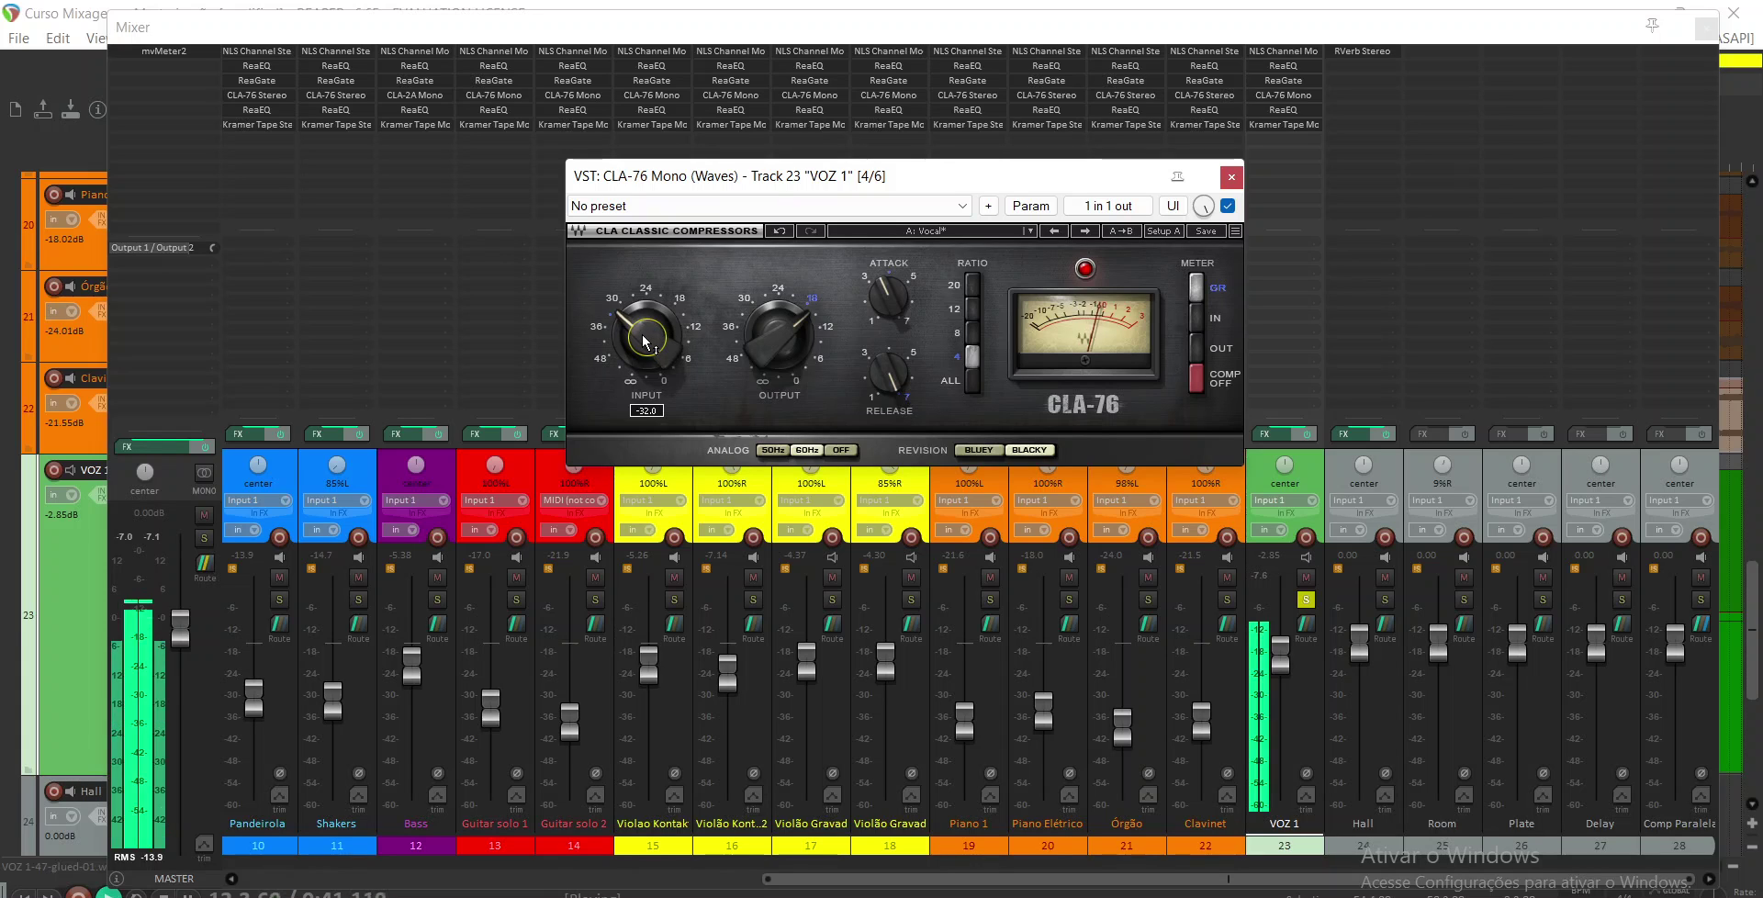
Set the CLA-76 input to about -26.7 while playing the vocal
left_click_drag(645, 342, 645, 328)
key("space")
key("space")
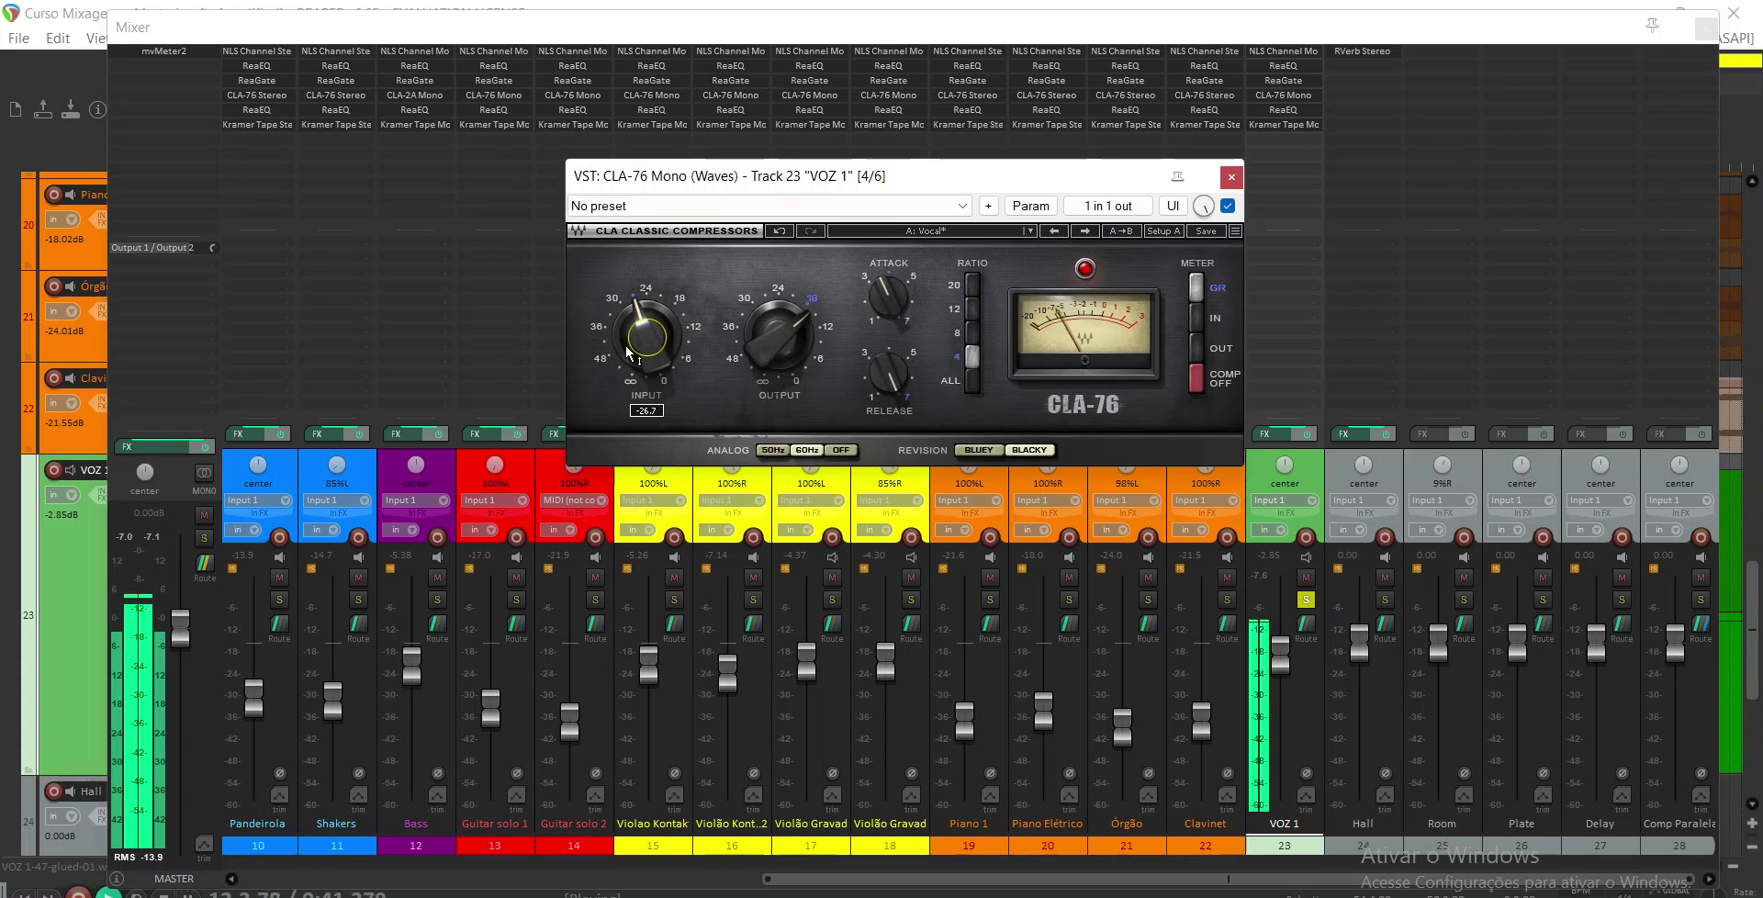
Stop playback, look through the Blacky factory presets and switch the VOZ 1 CLA-76's Analog setting off
key("space")
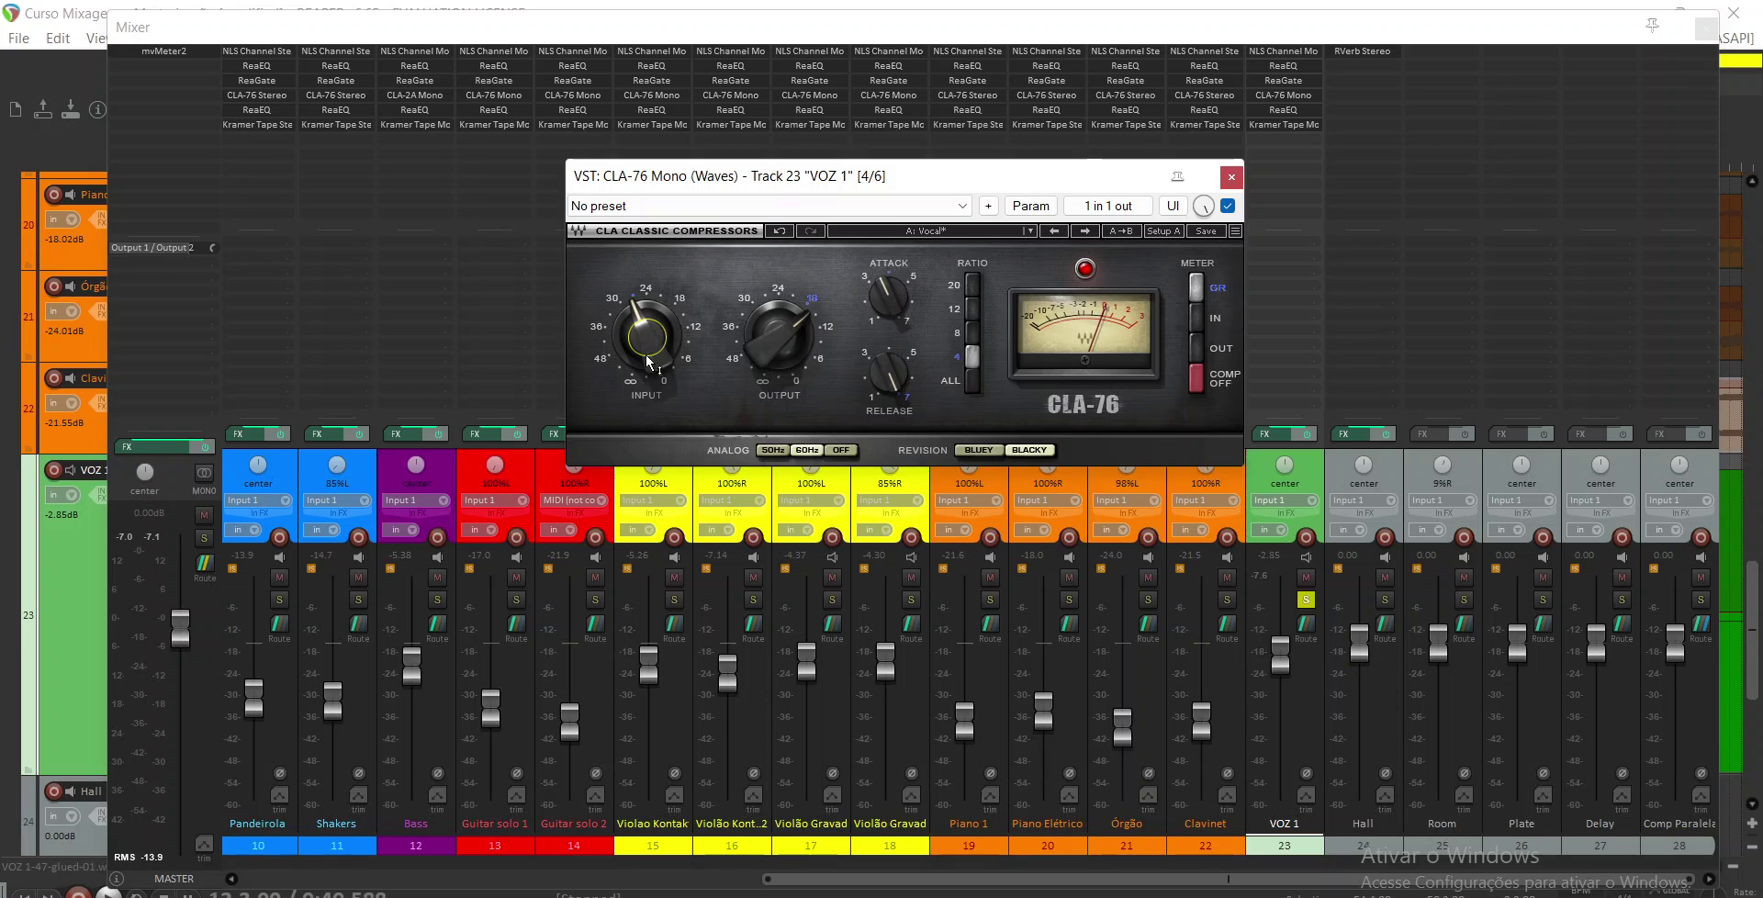
mouse_move(776, 338)
left_click(912, 229)
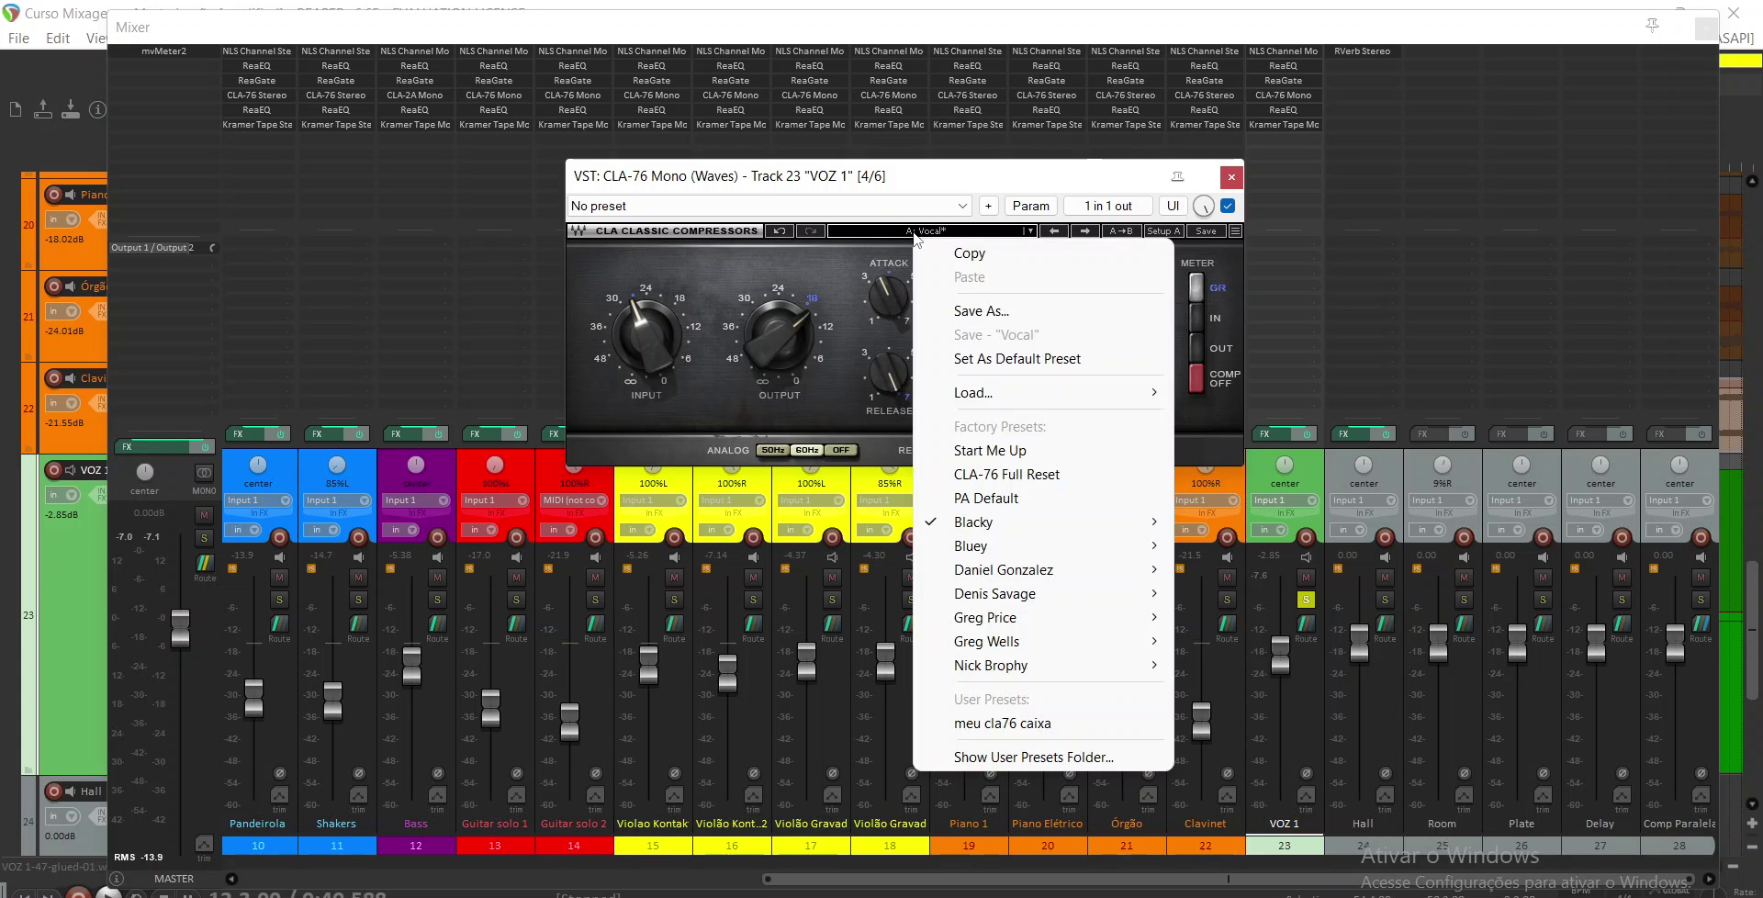
mouse_move(1084, 521)
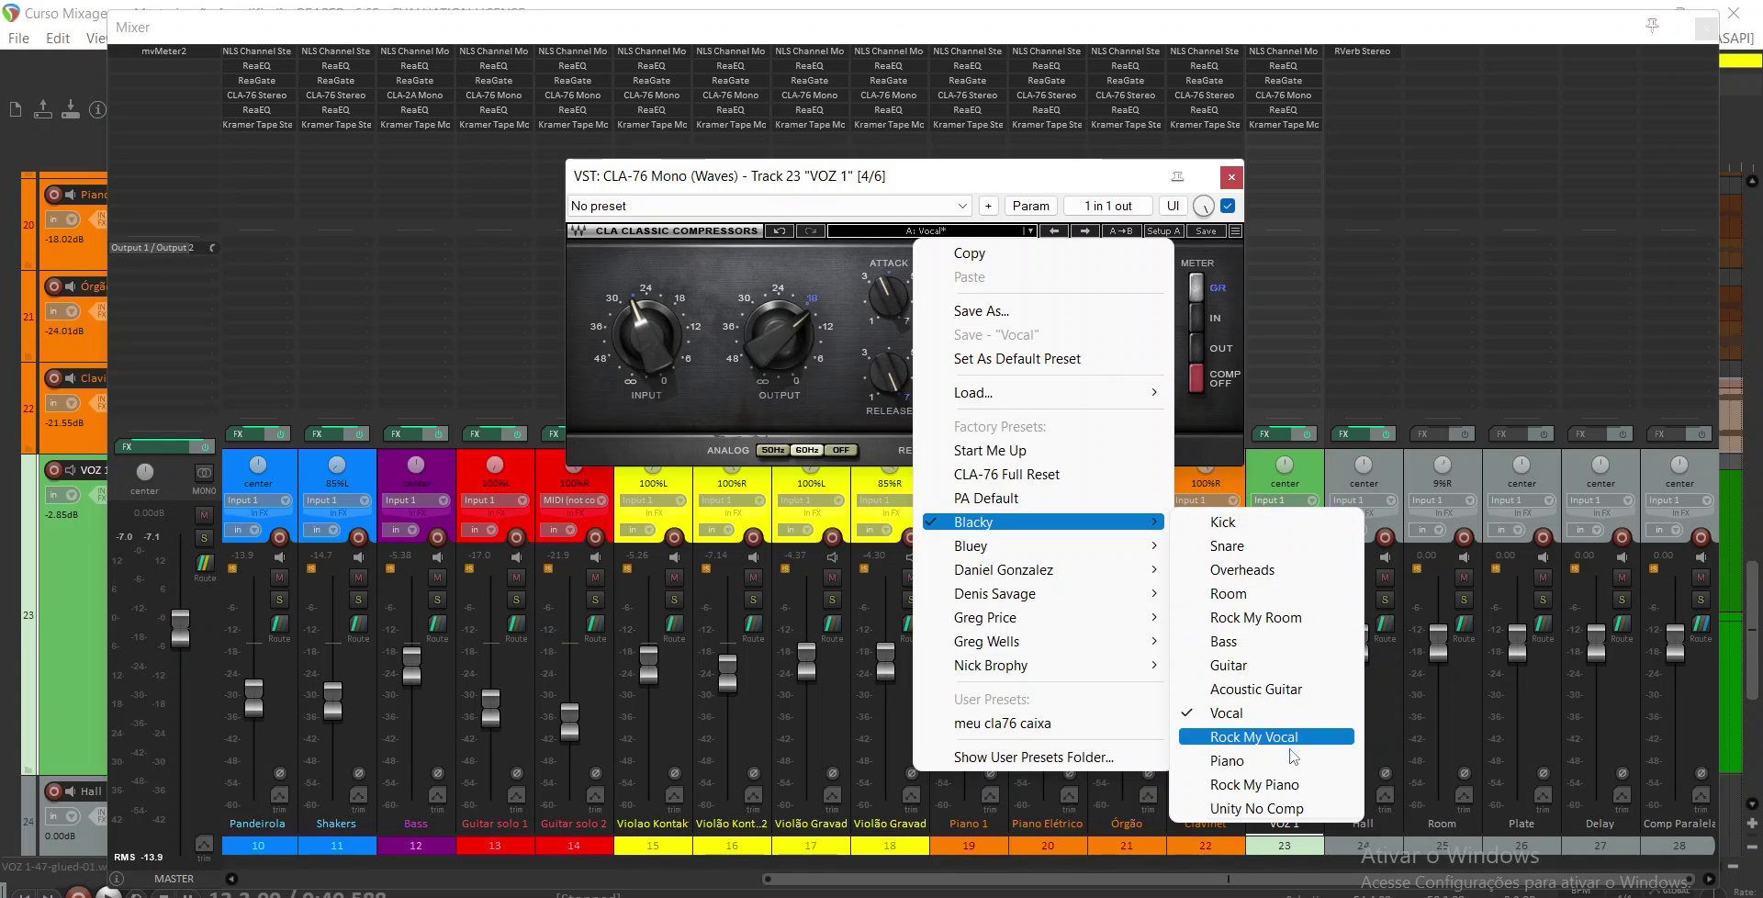
left_click(1193, 395)
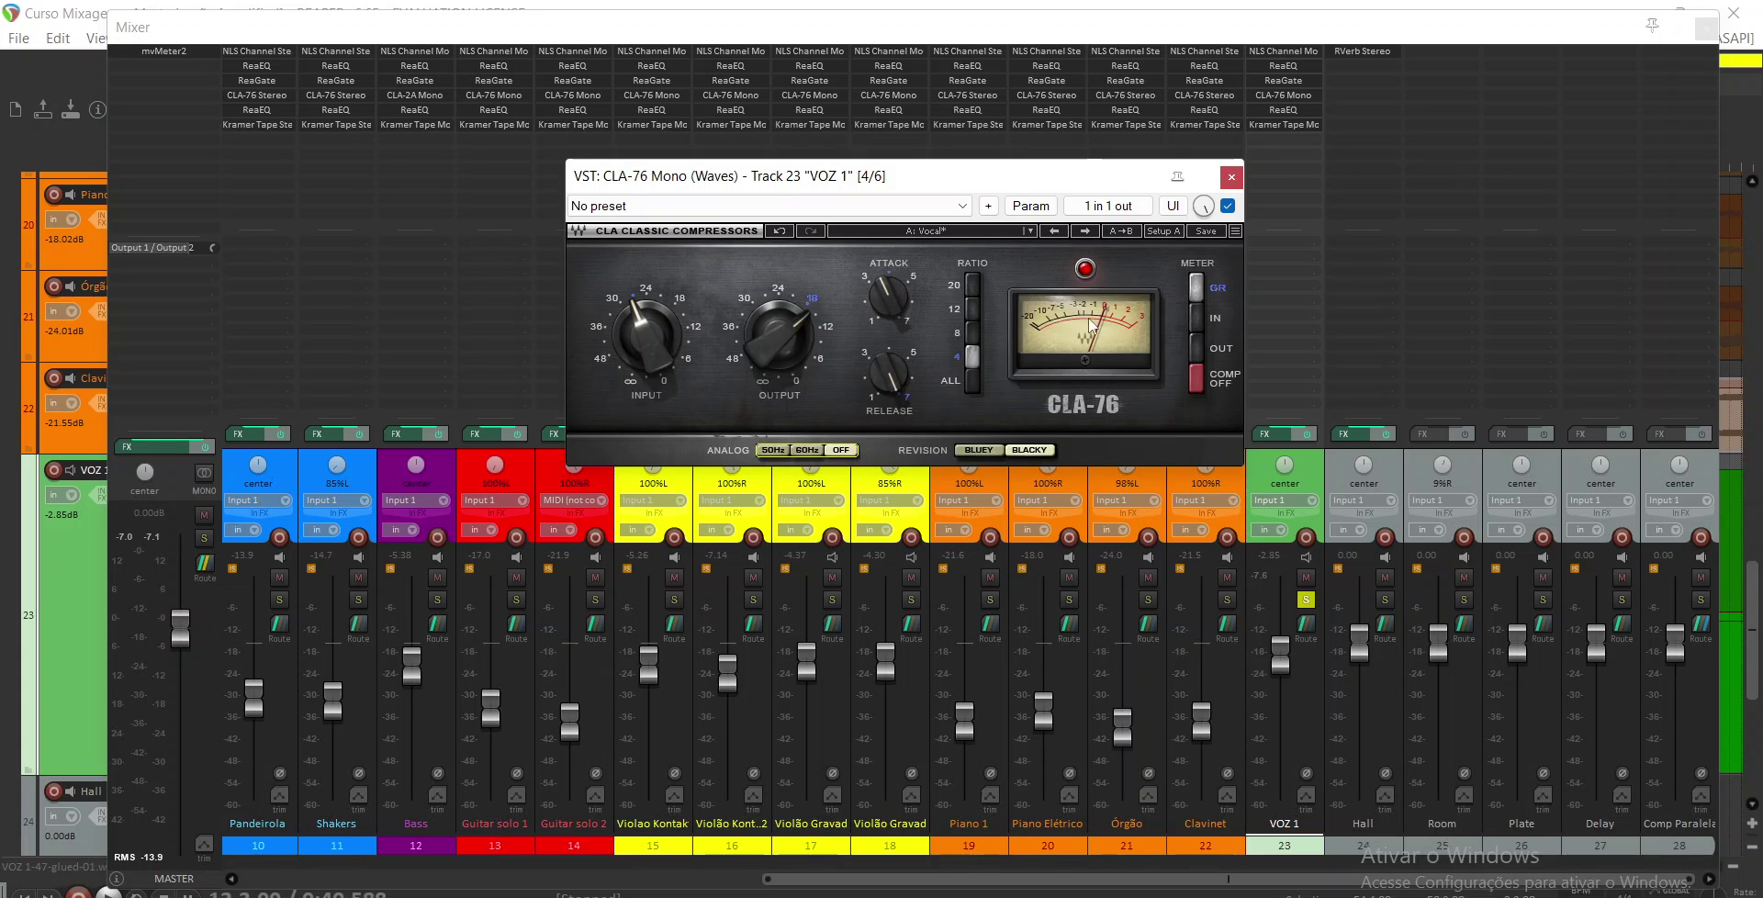
left_click(1227, 182)
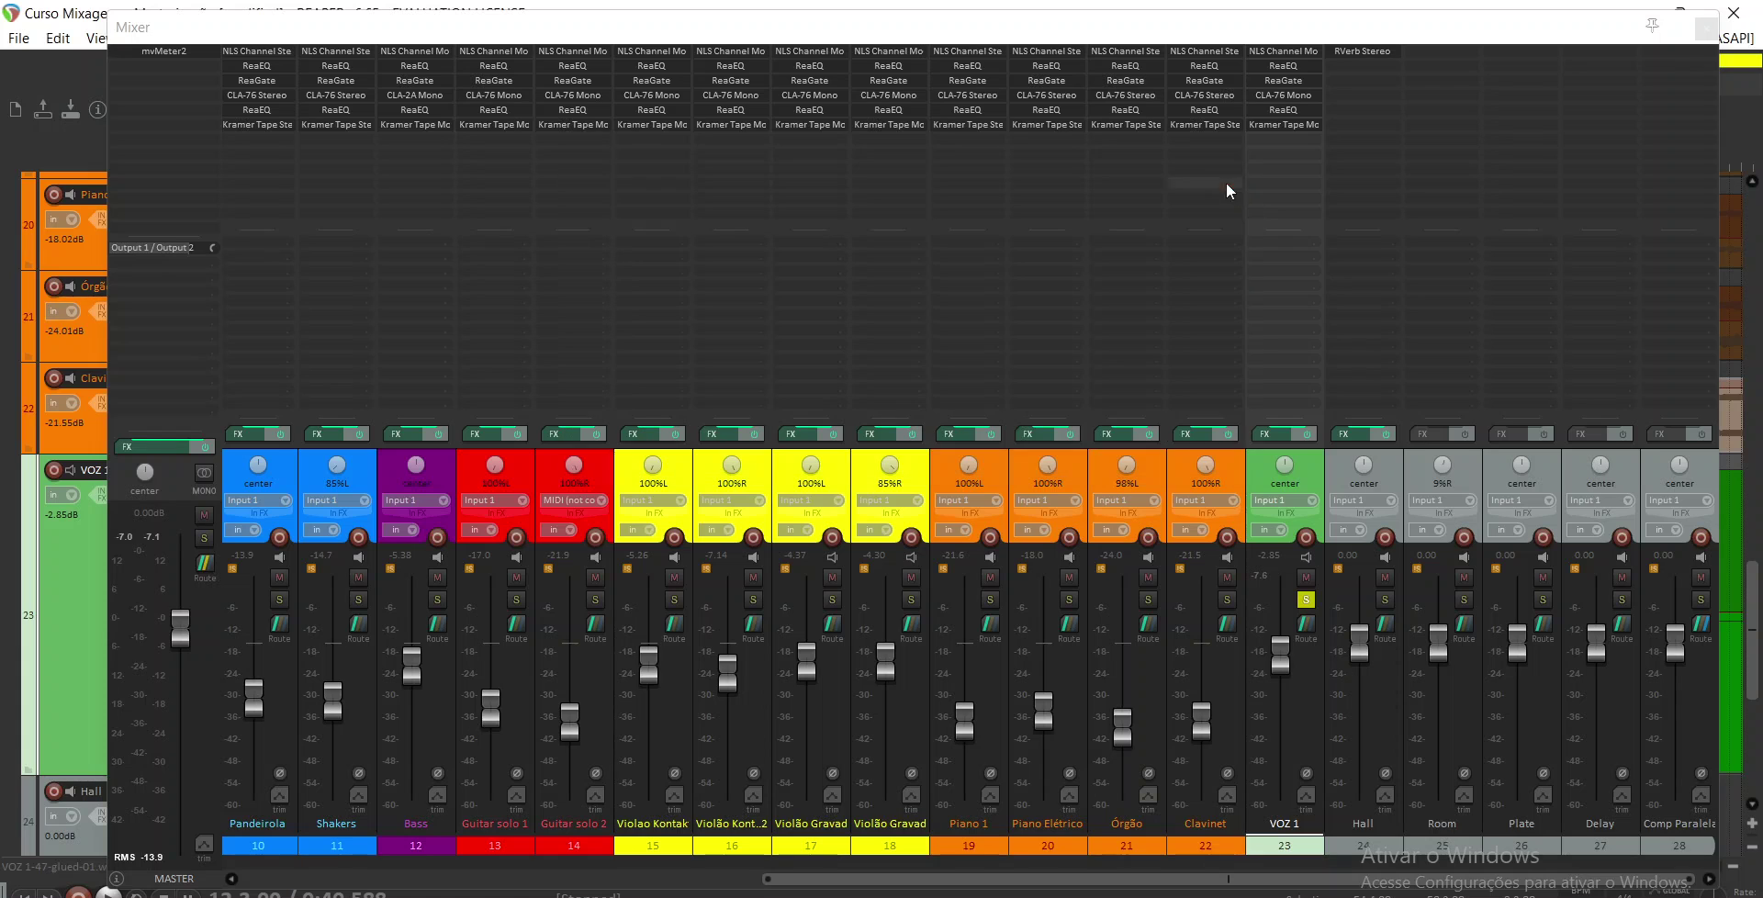
Check the Analog setting of the CLA-76 compressors on the Pandeirola, Shakers, Guitar solo 1 and Guitar solo 2 tracks
left_click(249, 96)
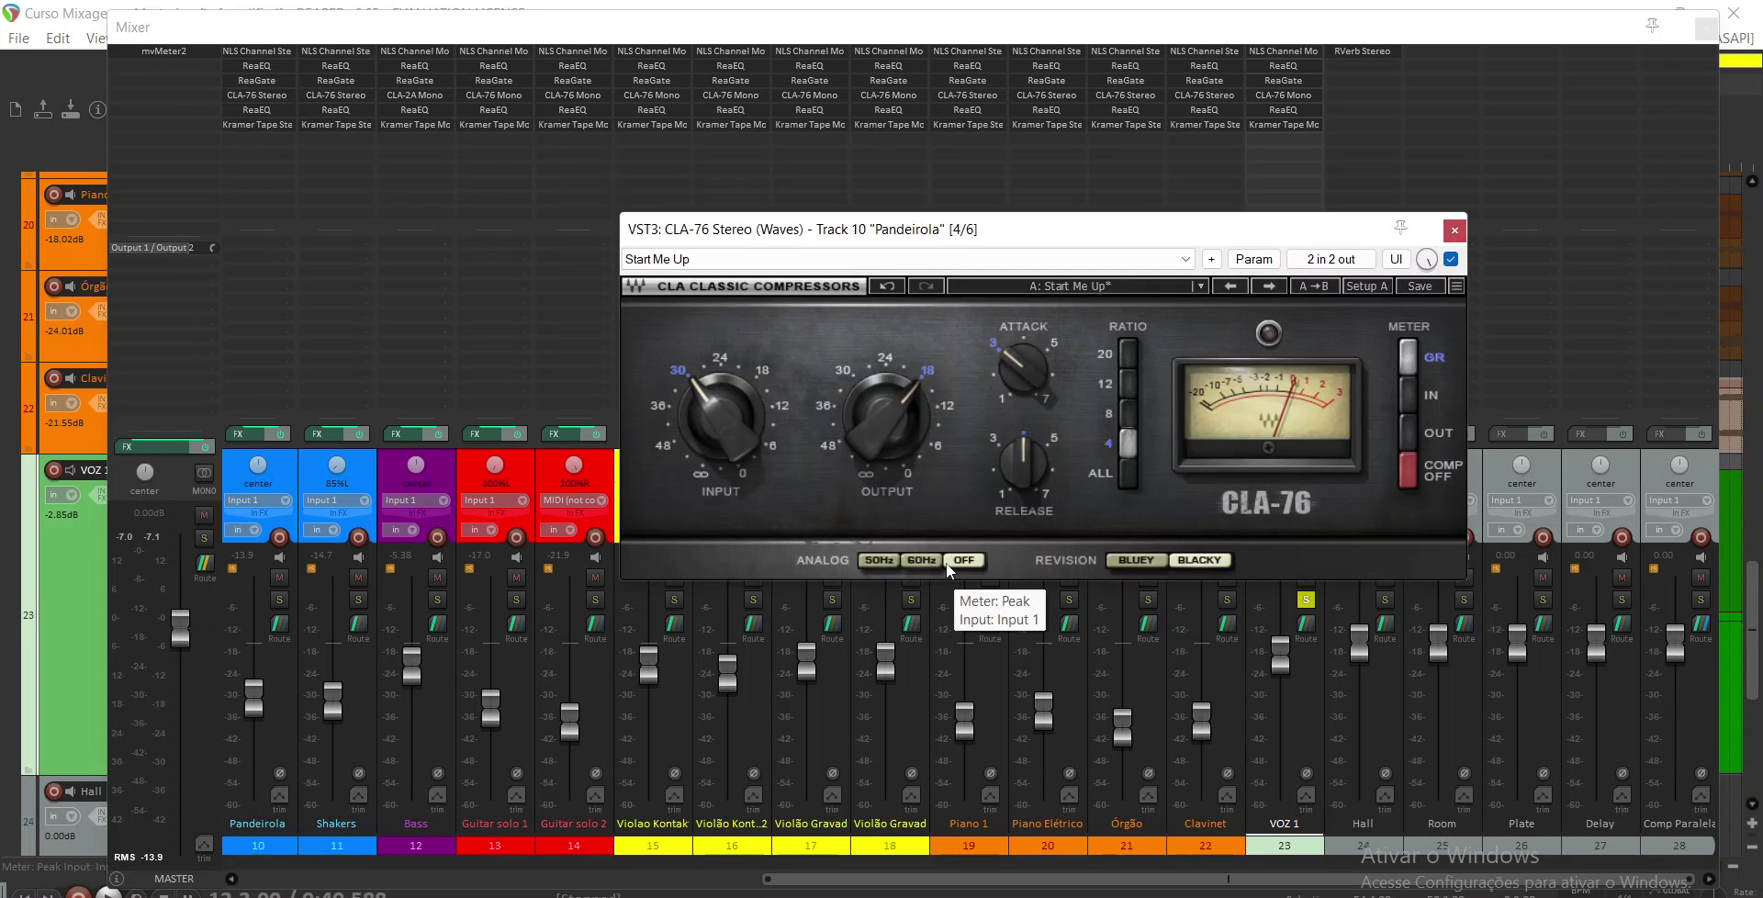
left_click(1453, 230)
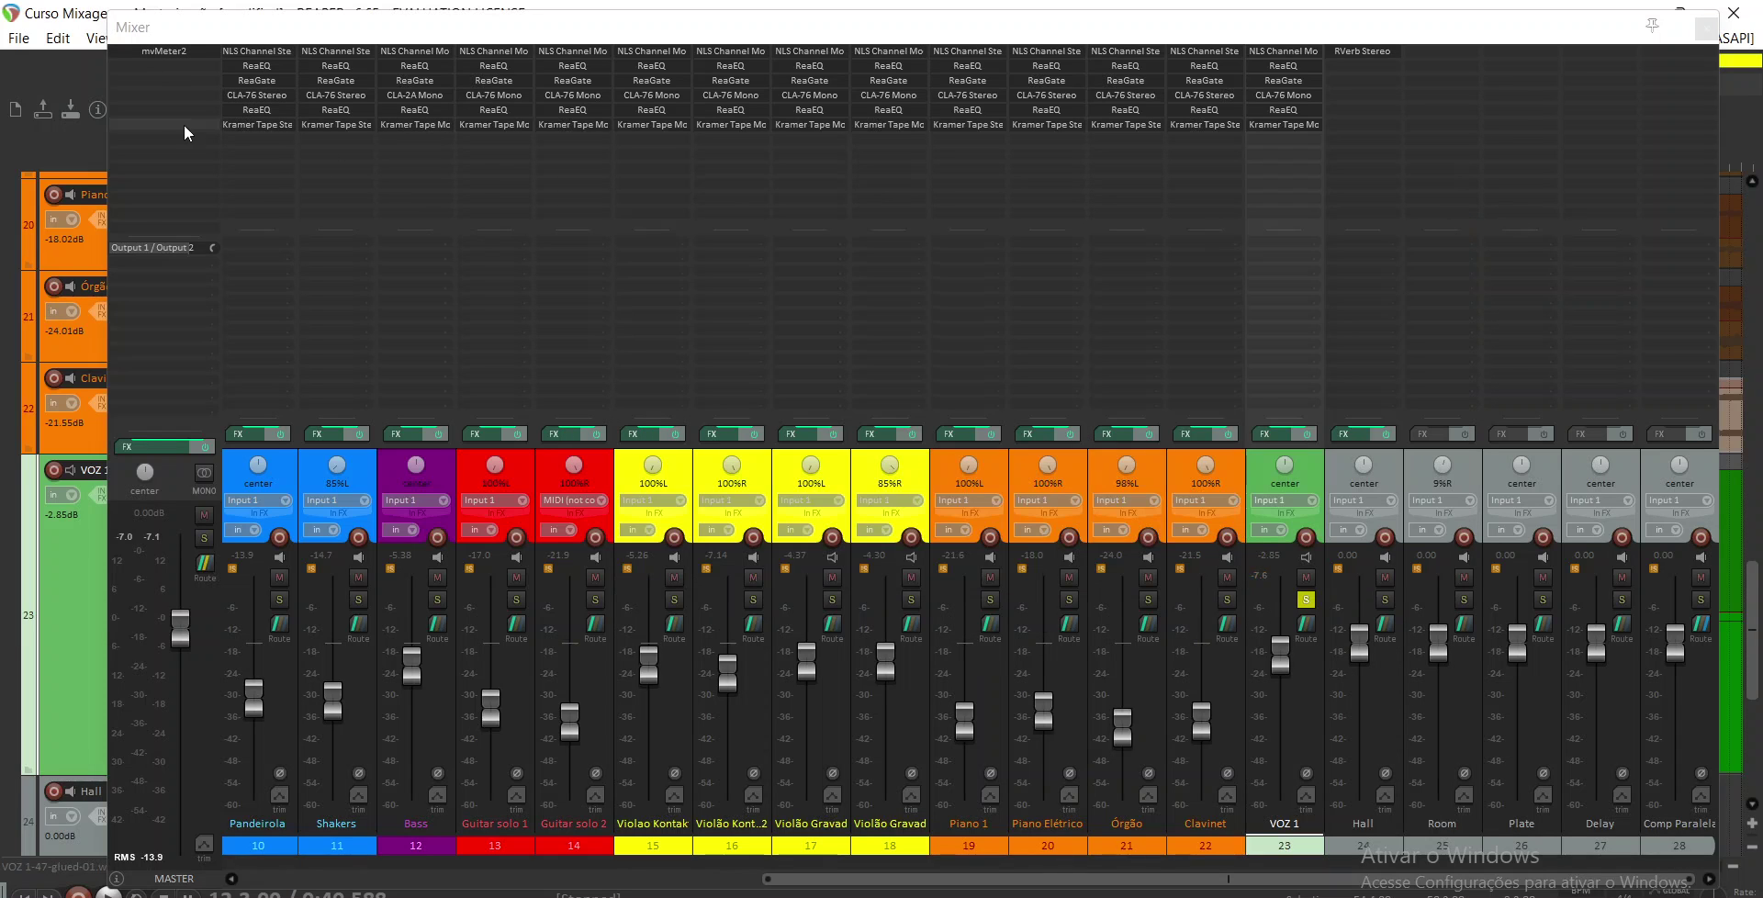
left_click(340, 94)
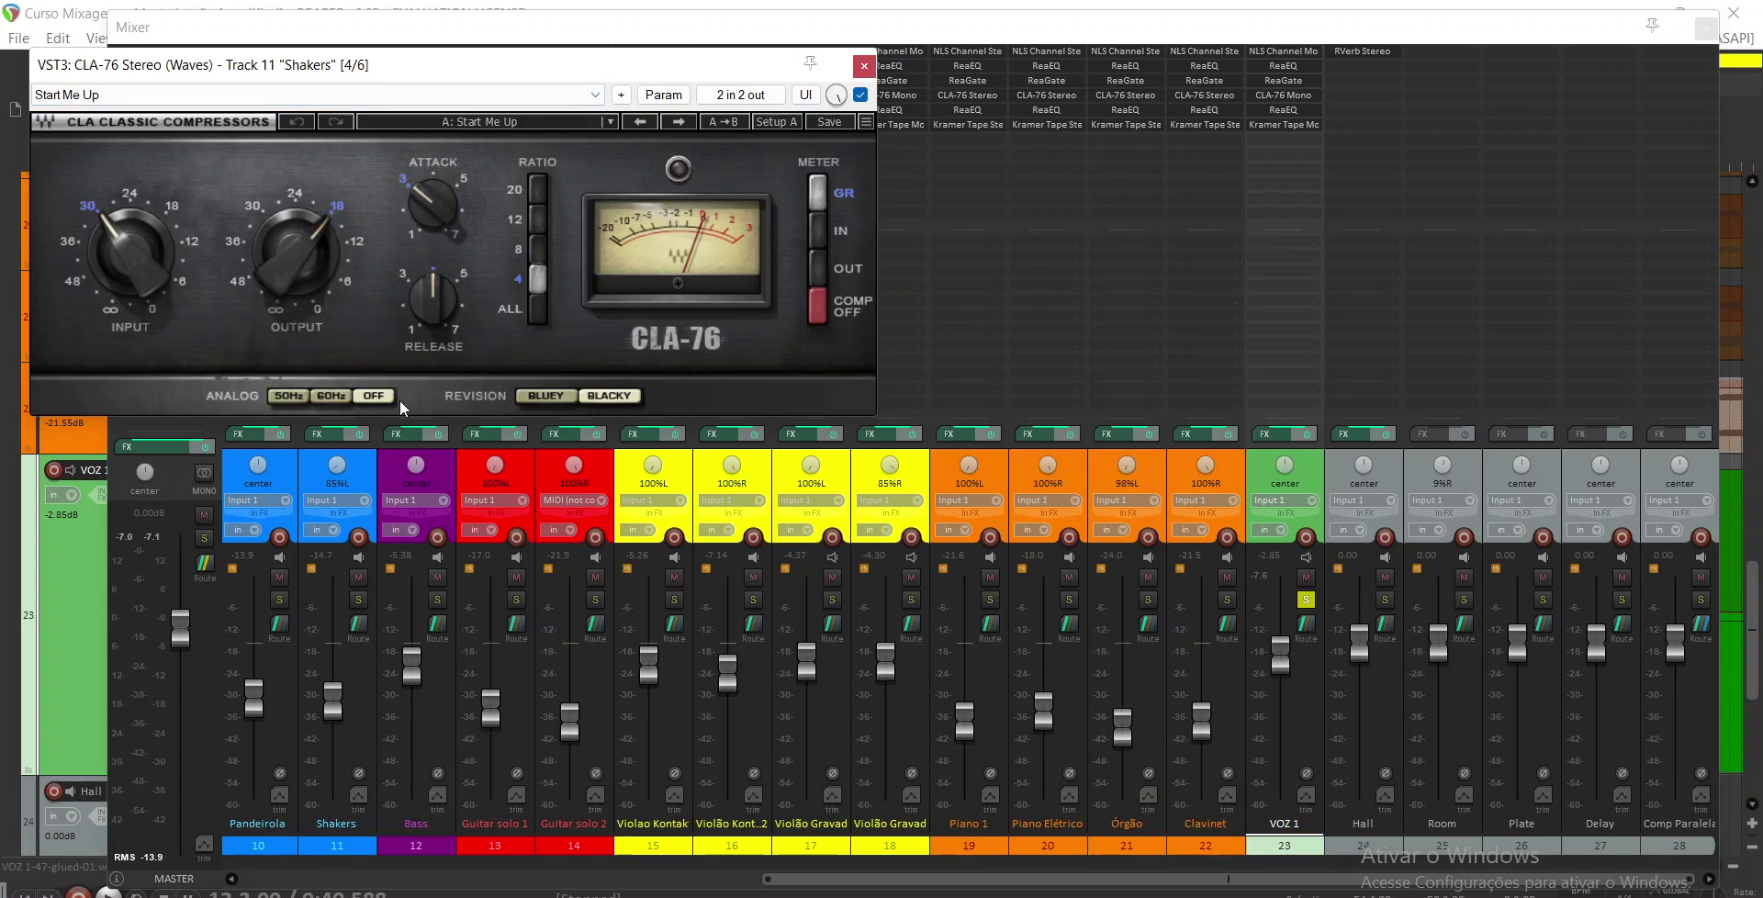
left_click(864, 66)
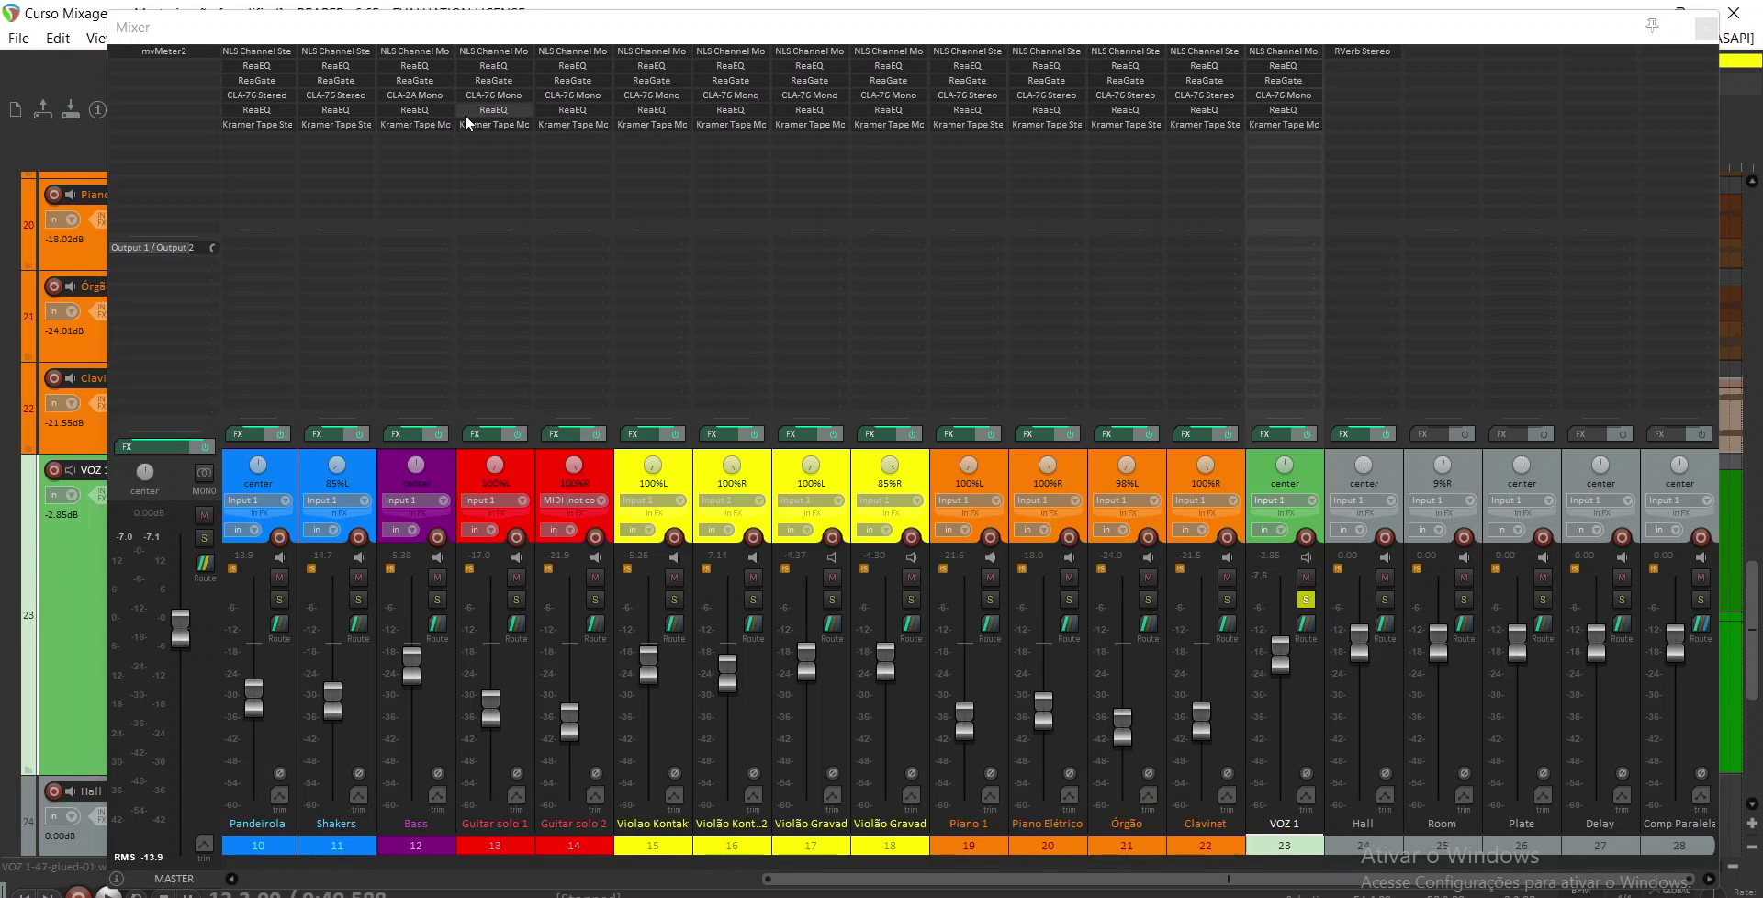
left_click(493, 94)
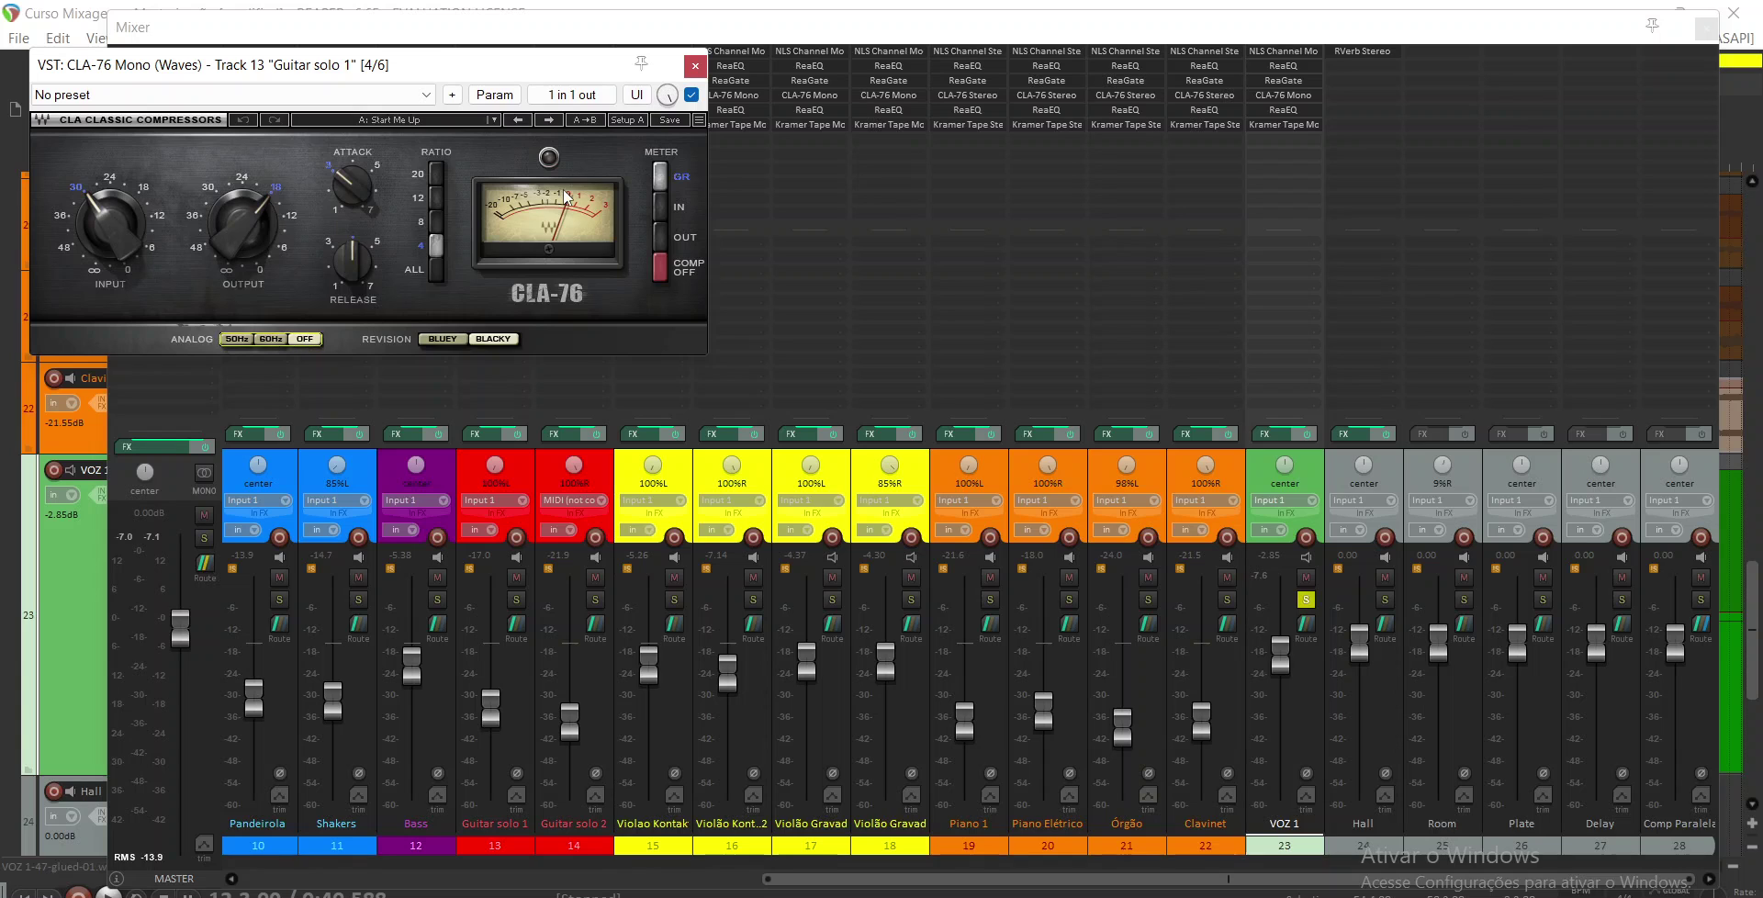
left_click(695, 66)
left_click(565, 98)
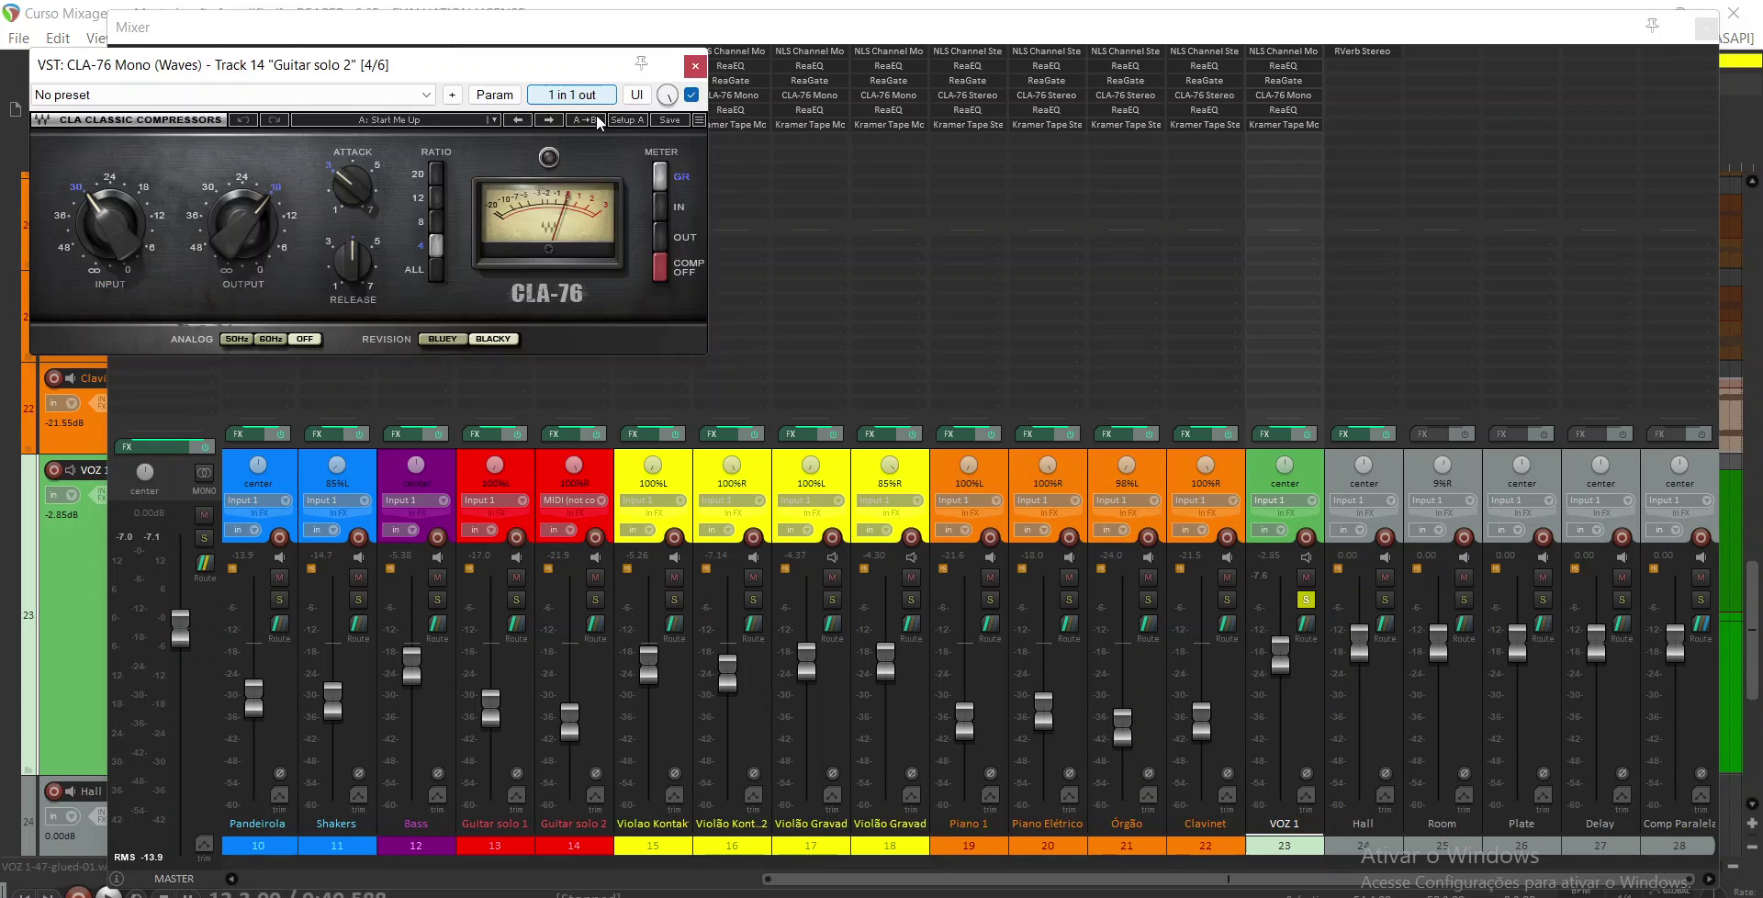
left_click(695, 65)
Check the Analog setting of the CLA-76 Mono compressors on the four acoustic guitar tracks, 15 to 18
left_click(651, 96)
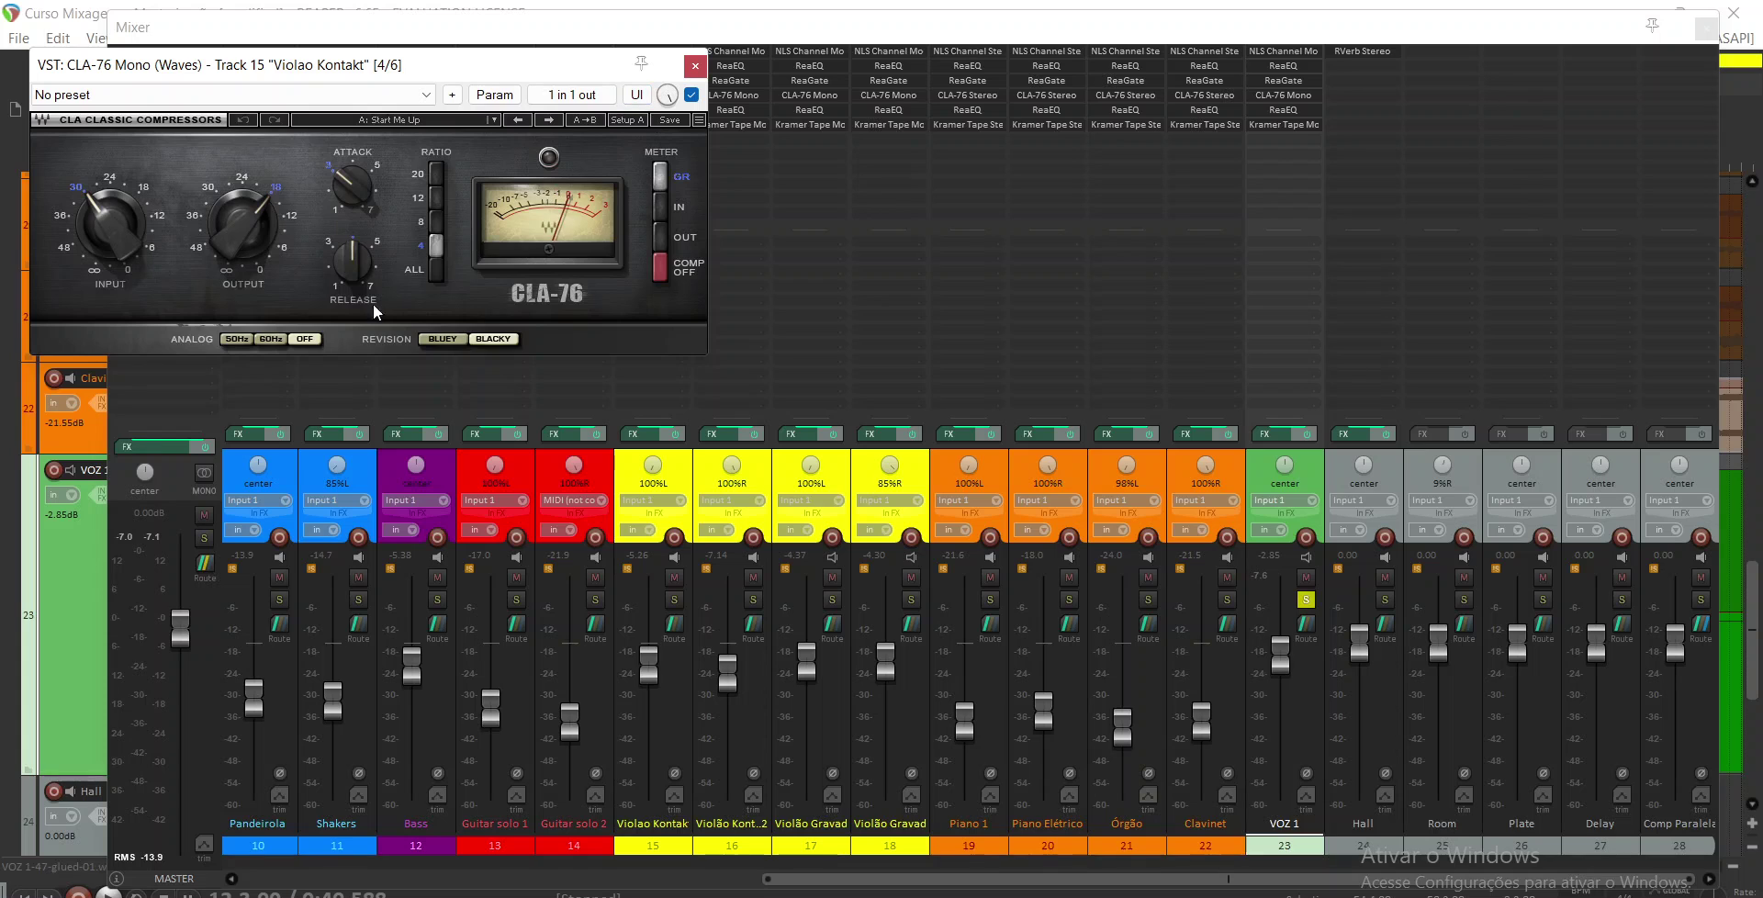
left_click(695, 65)
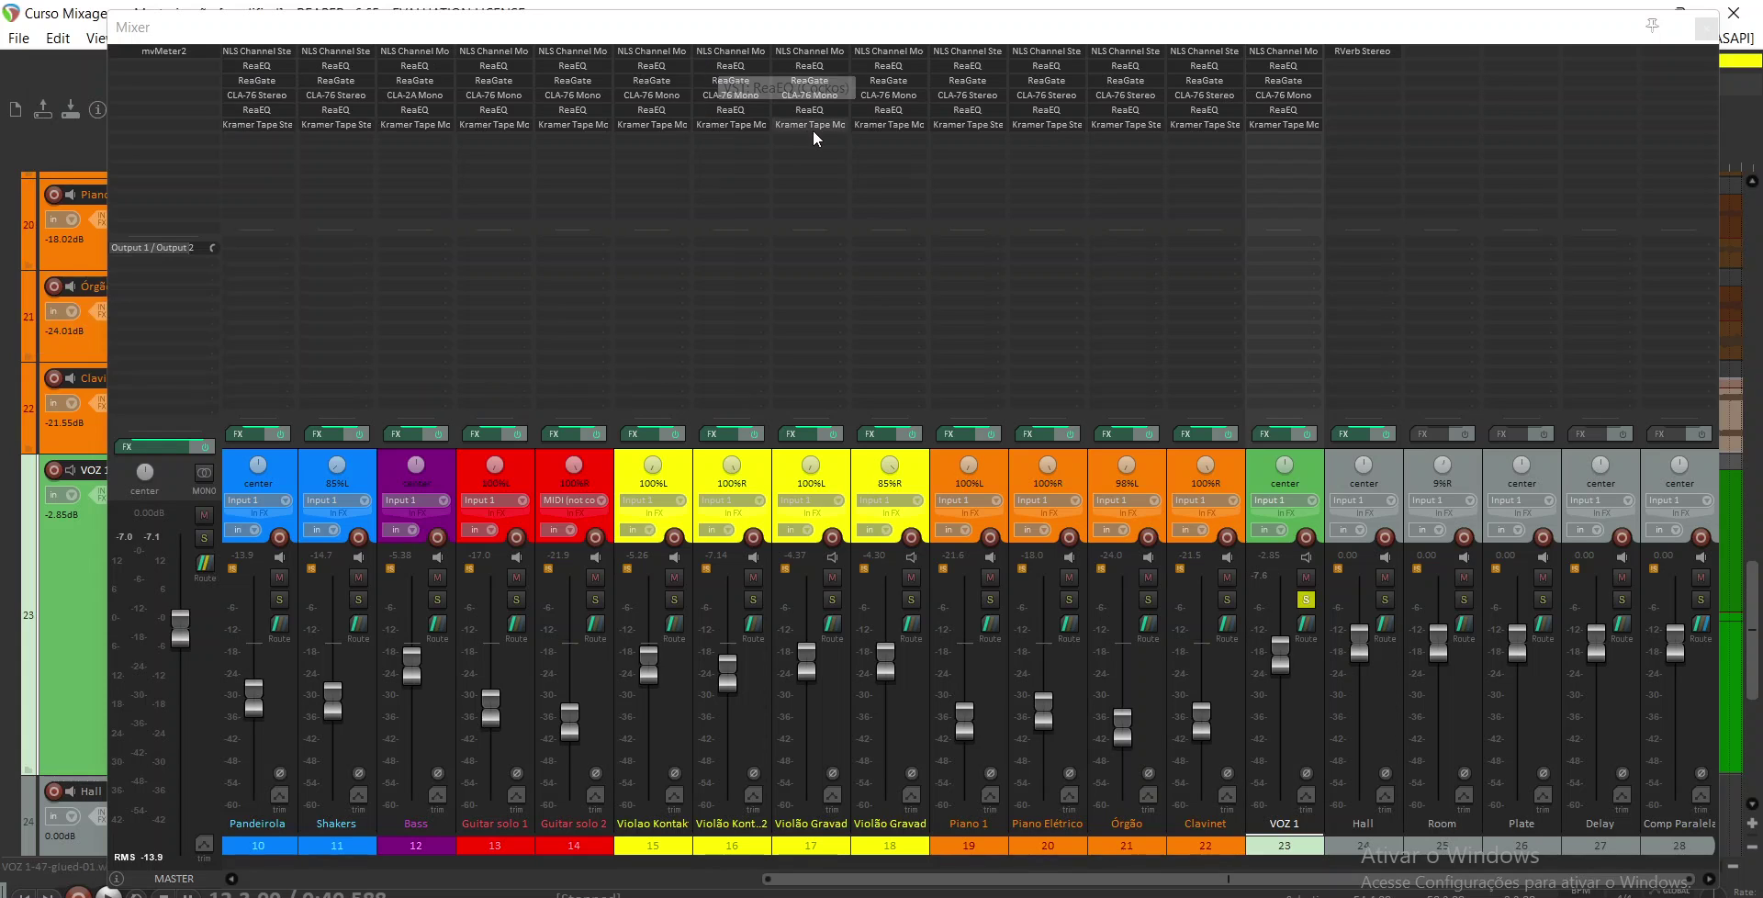
left_click(751, 95)
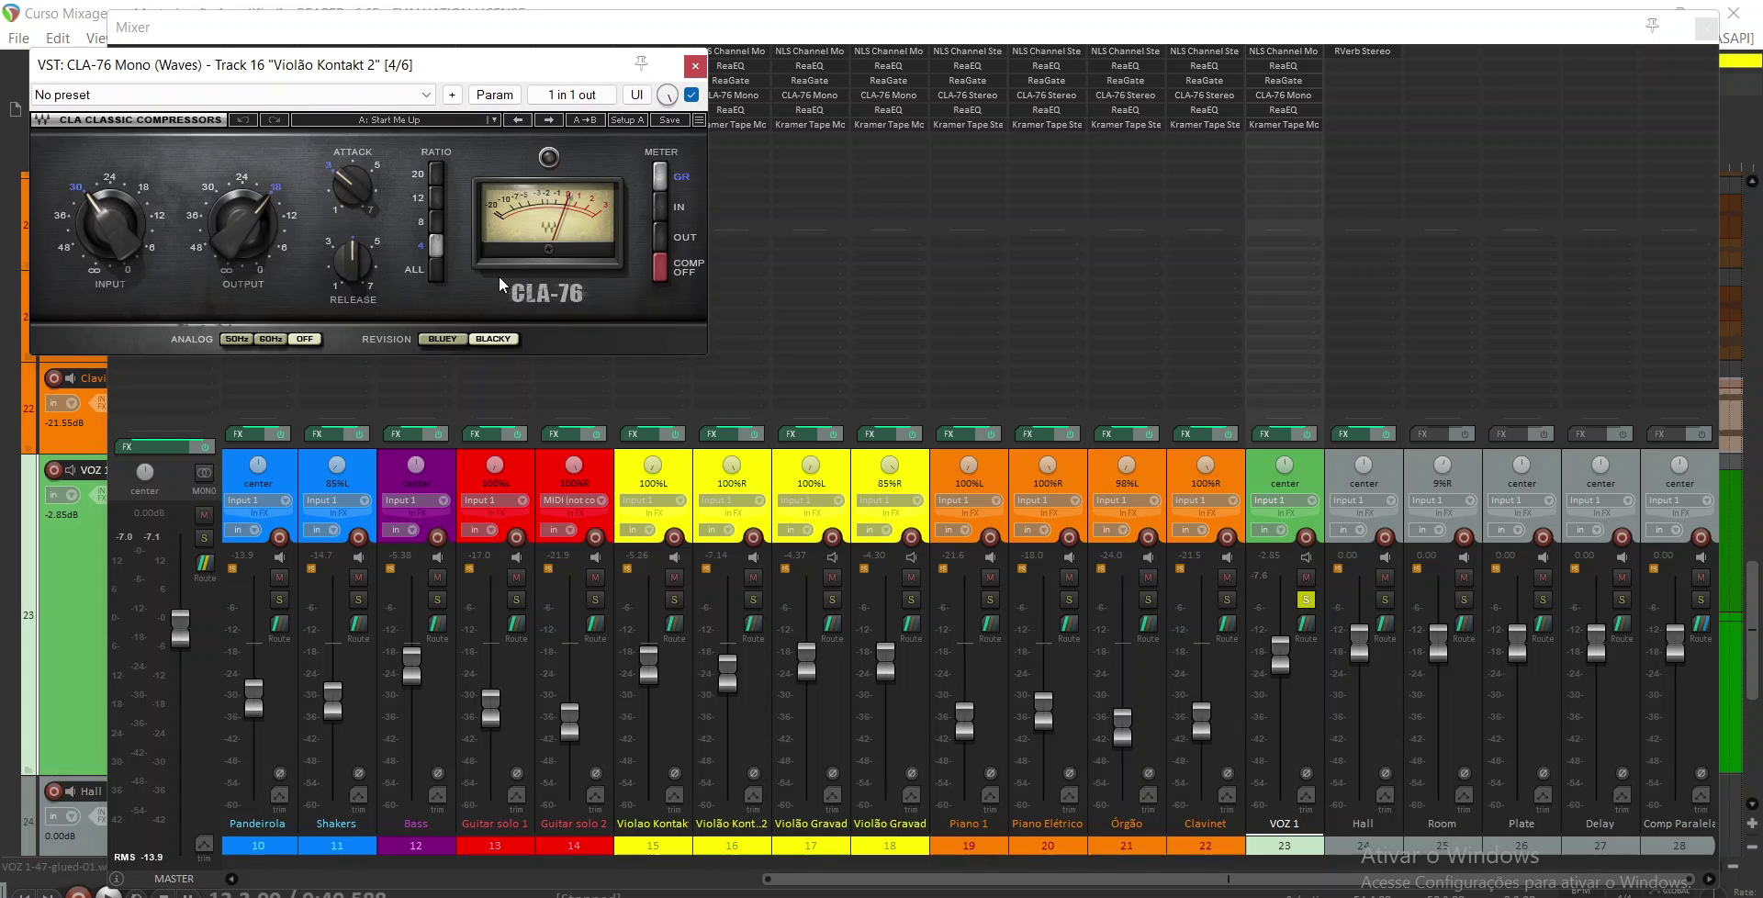
left_click(698, 65)
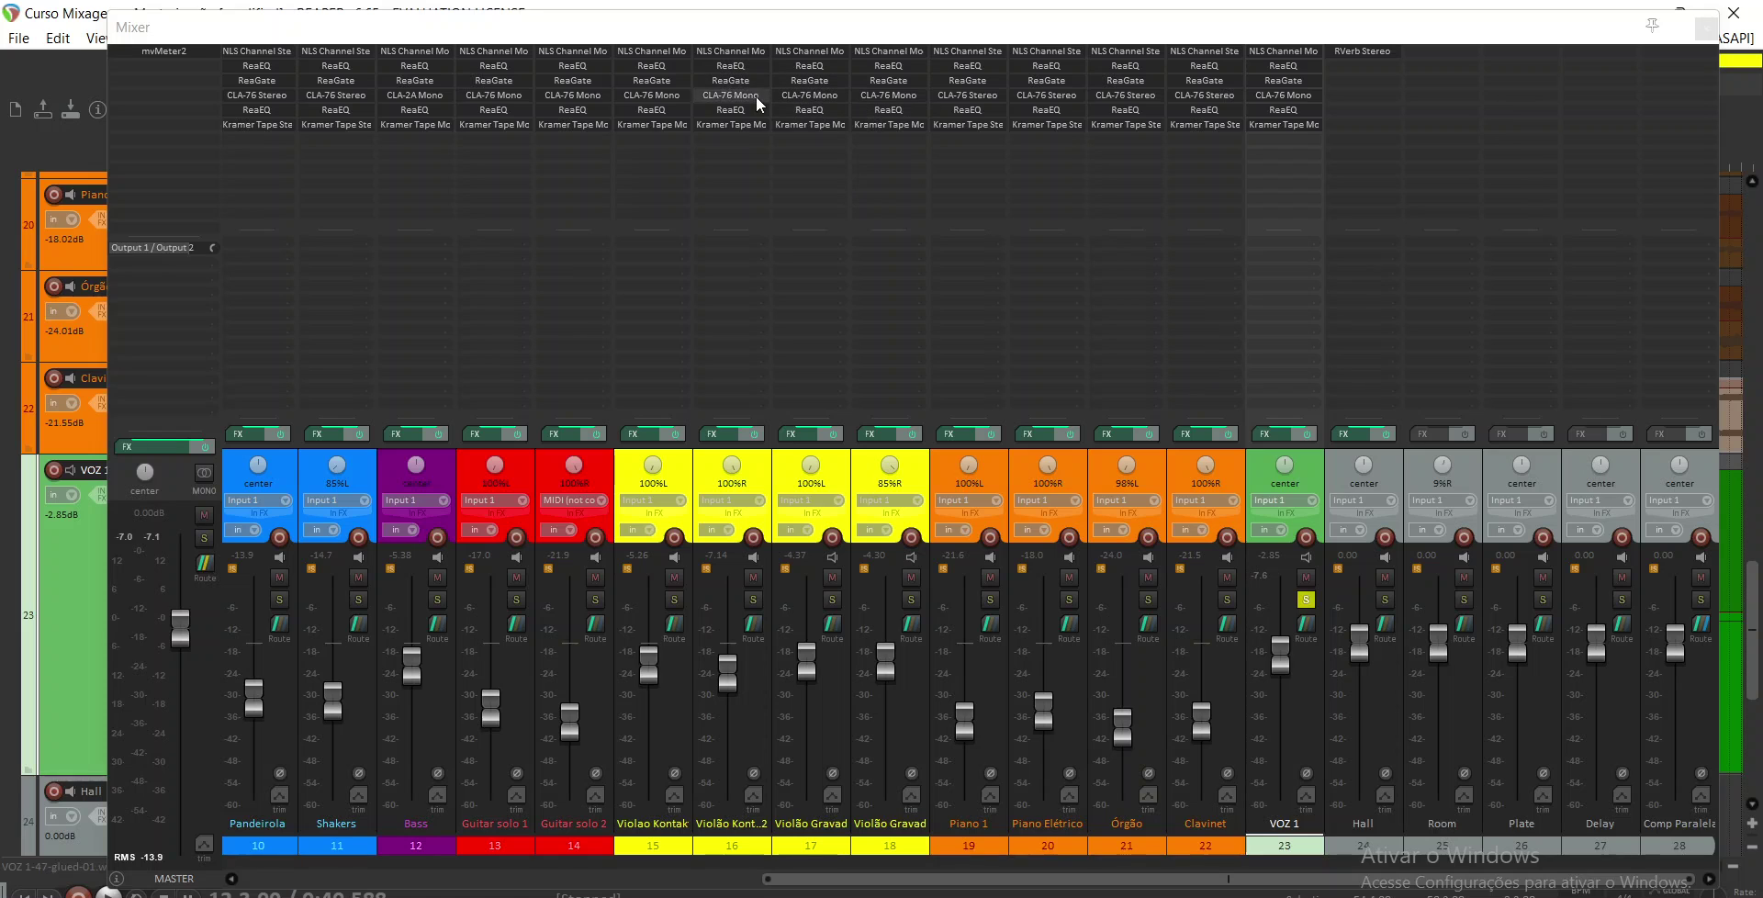
left_click(751, 95)
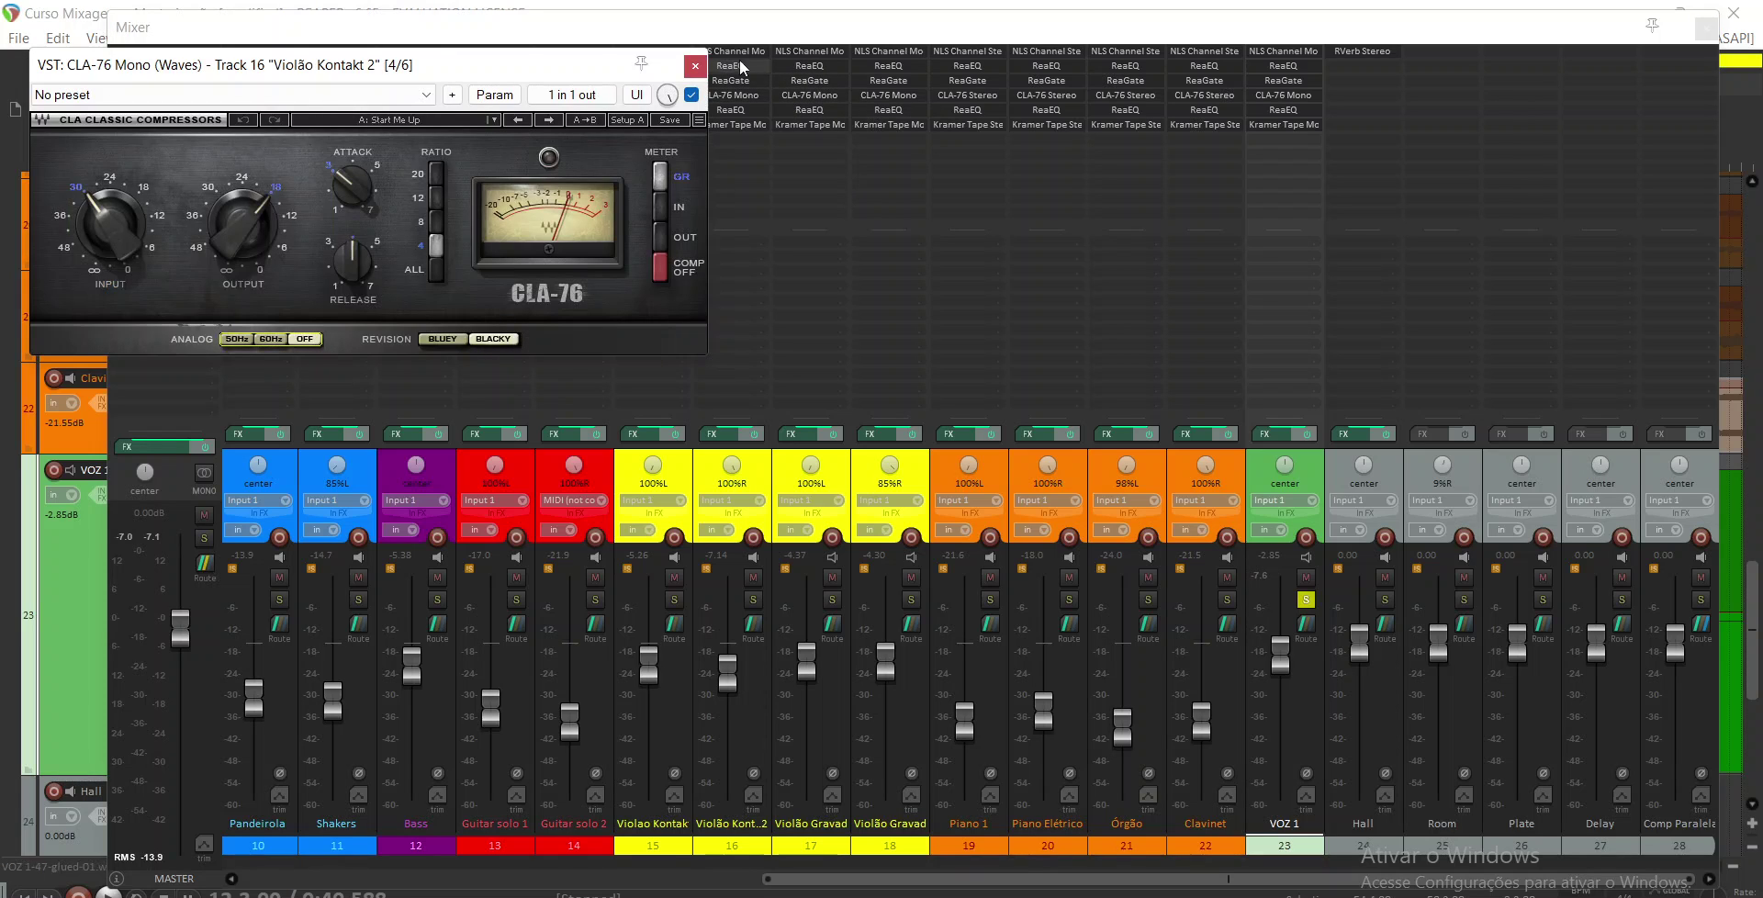
left_click(694, 65)
left_click(826, 96)
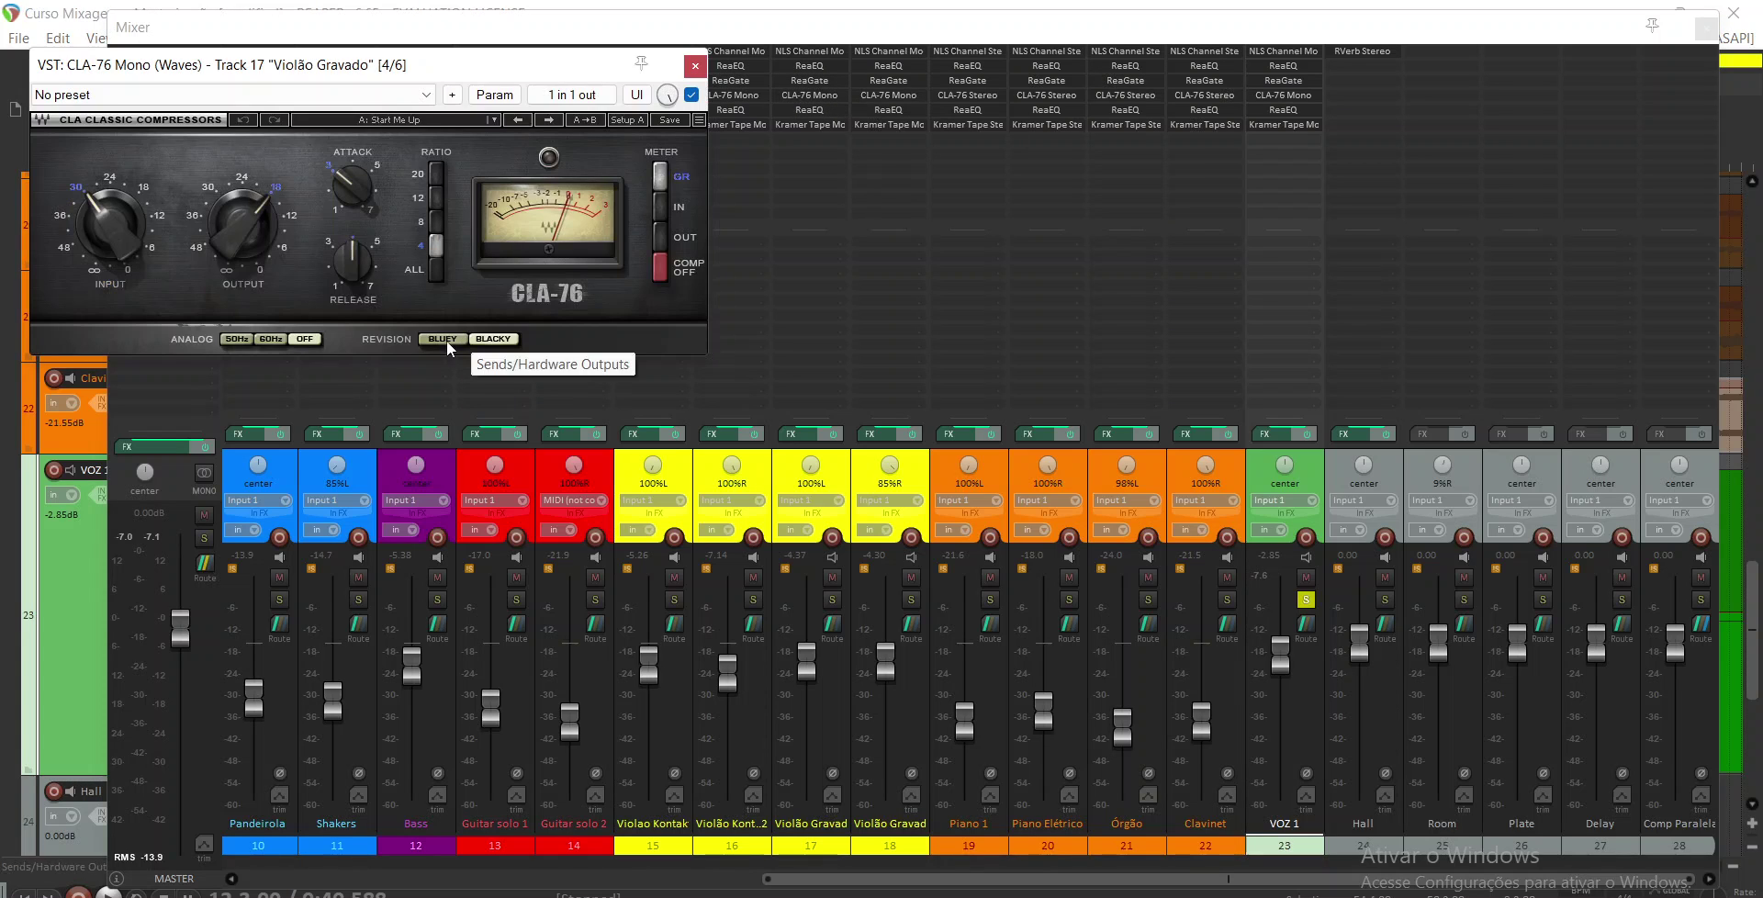
left_click(695, 65)
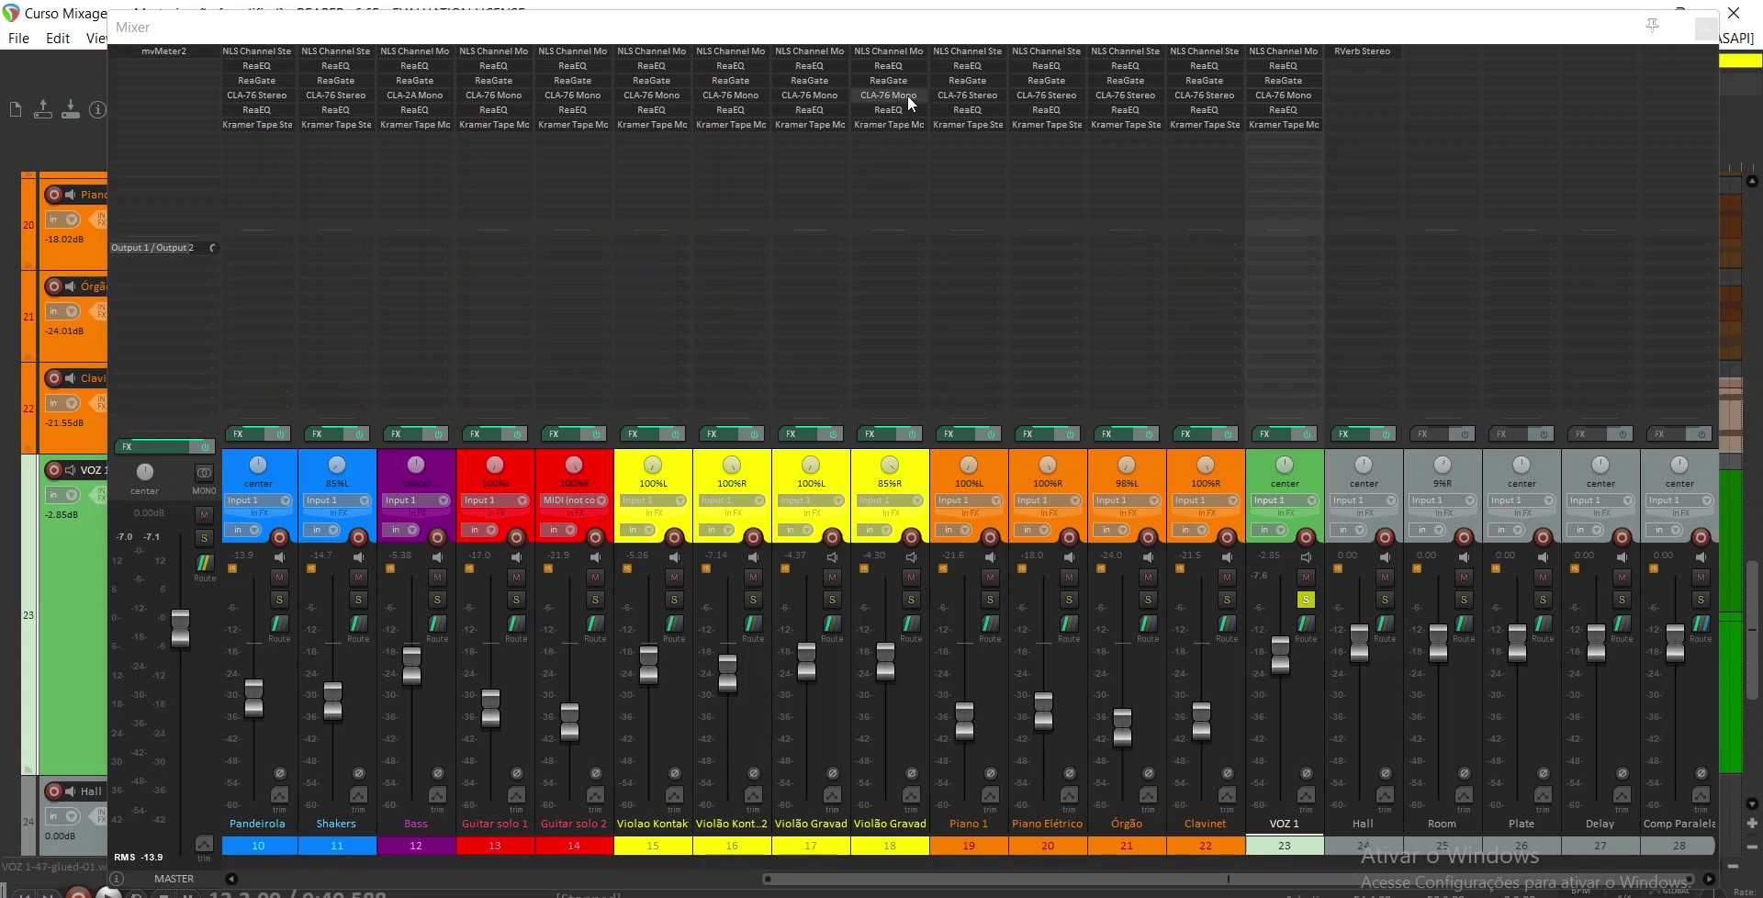
left_click(905, 96)
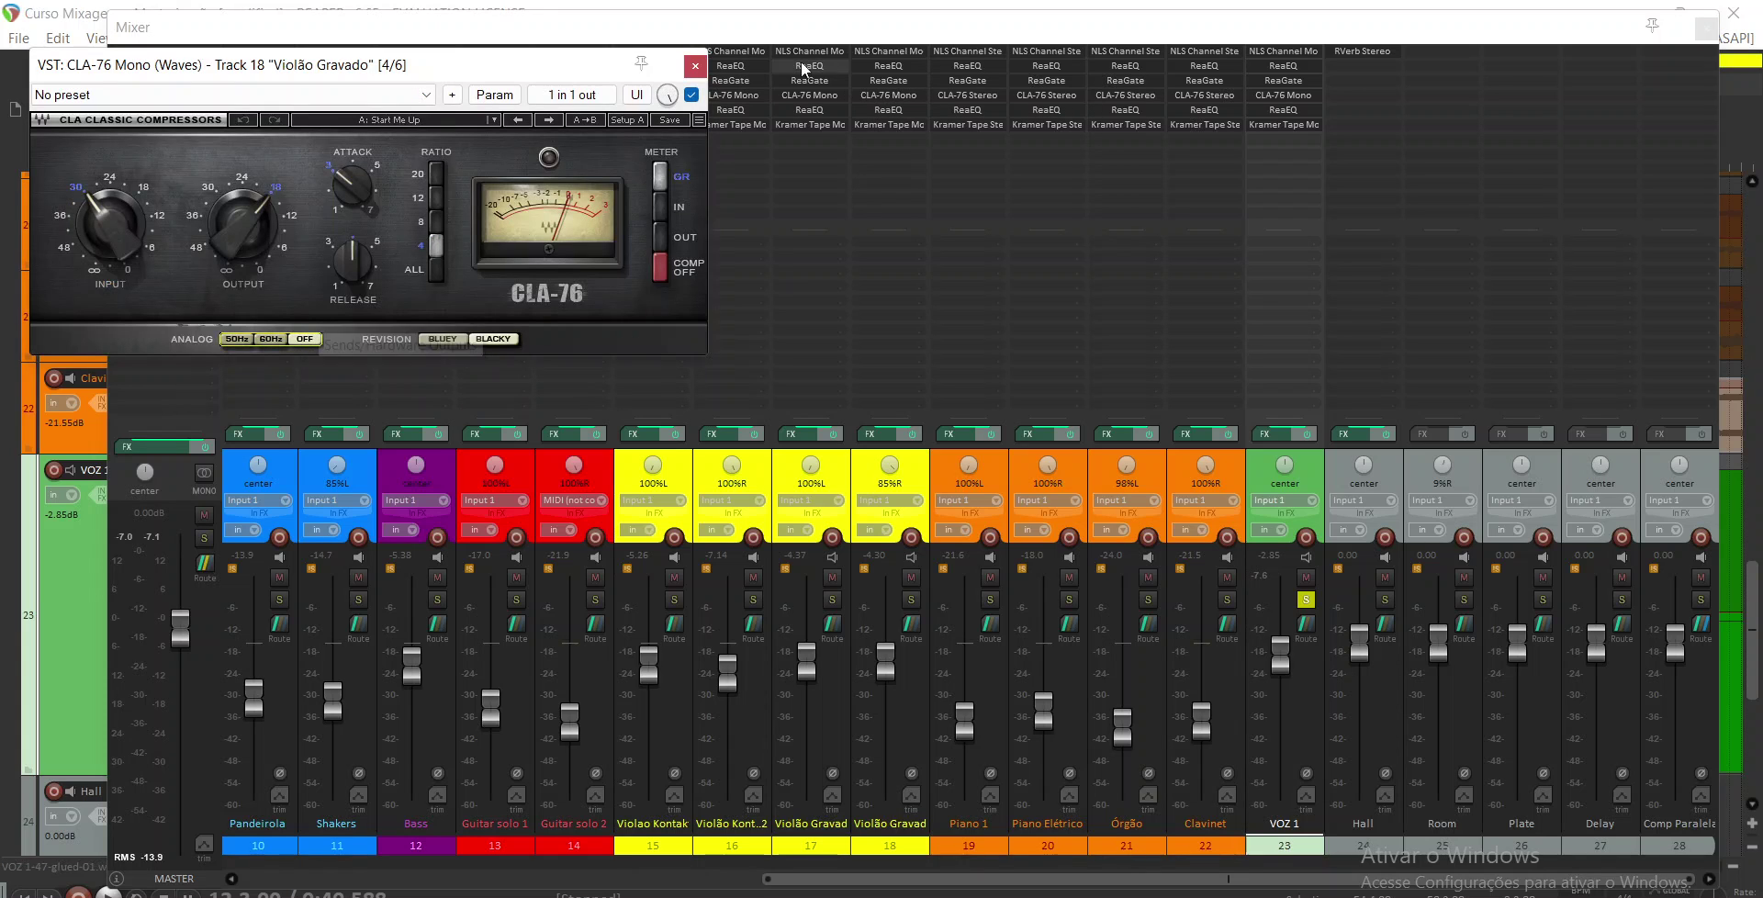
left_click(695, 65)
Check the Analog setting of the CLA-76 Stereo compressors on the Piano 1 and Piano Elétrico tracks
left_click(987, 97)
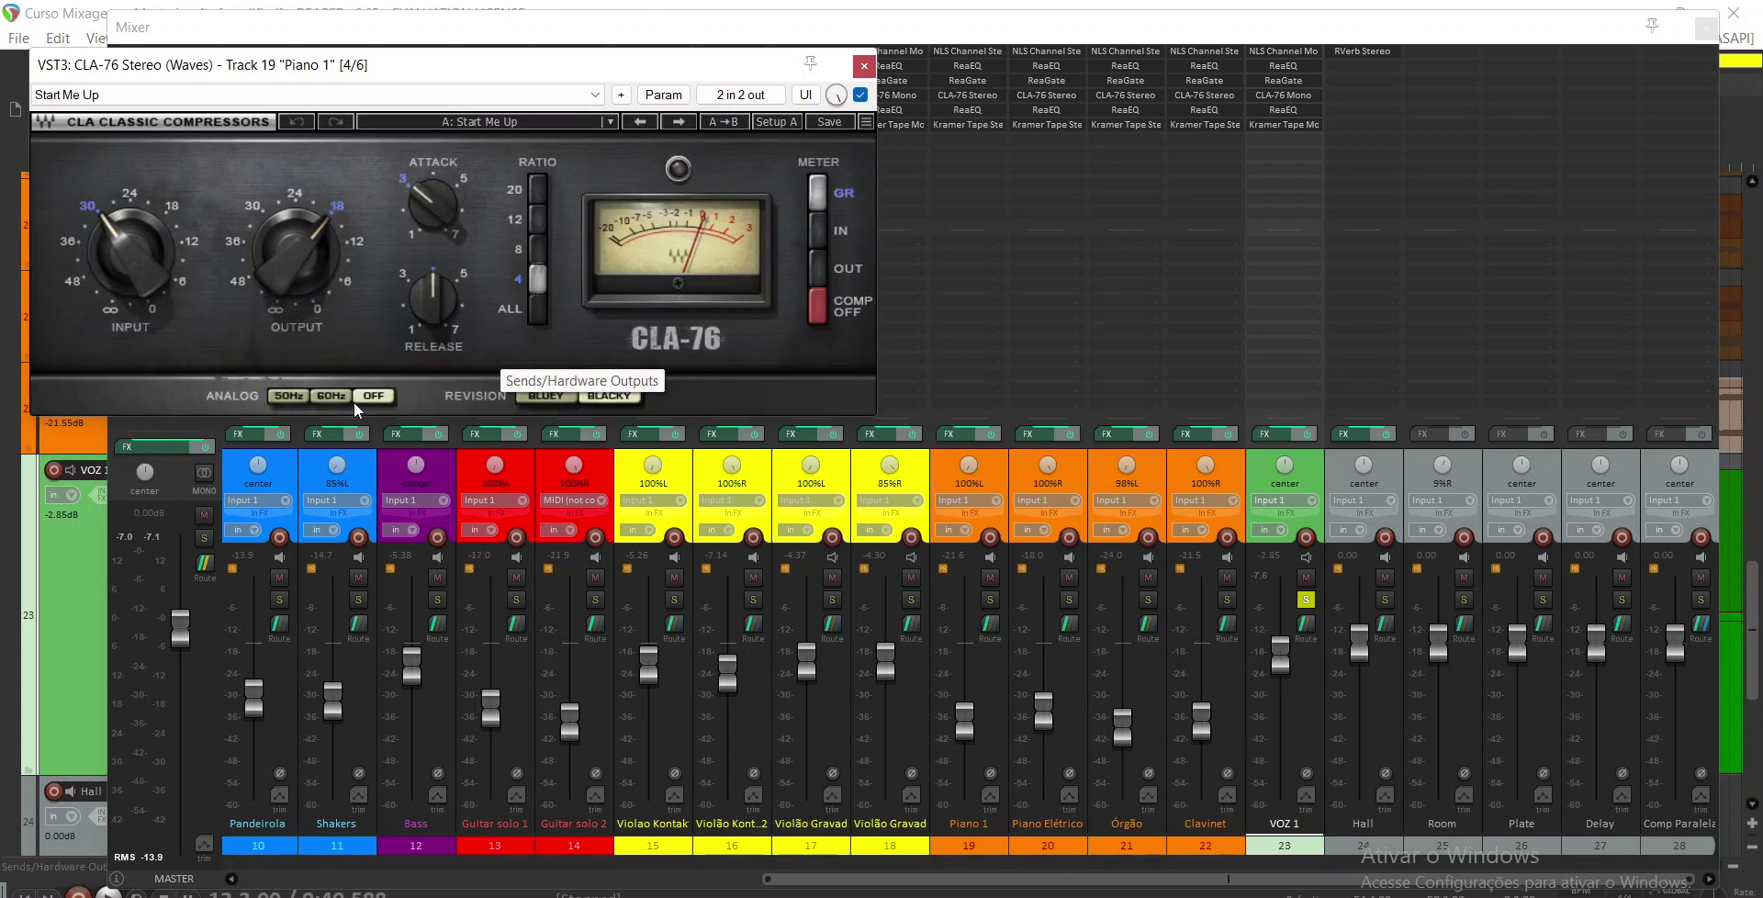
left_click(1027, 95)
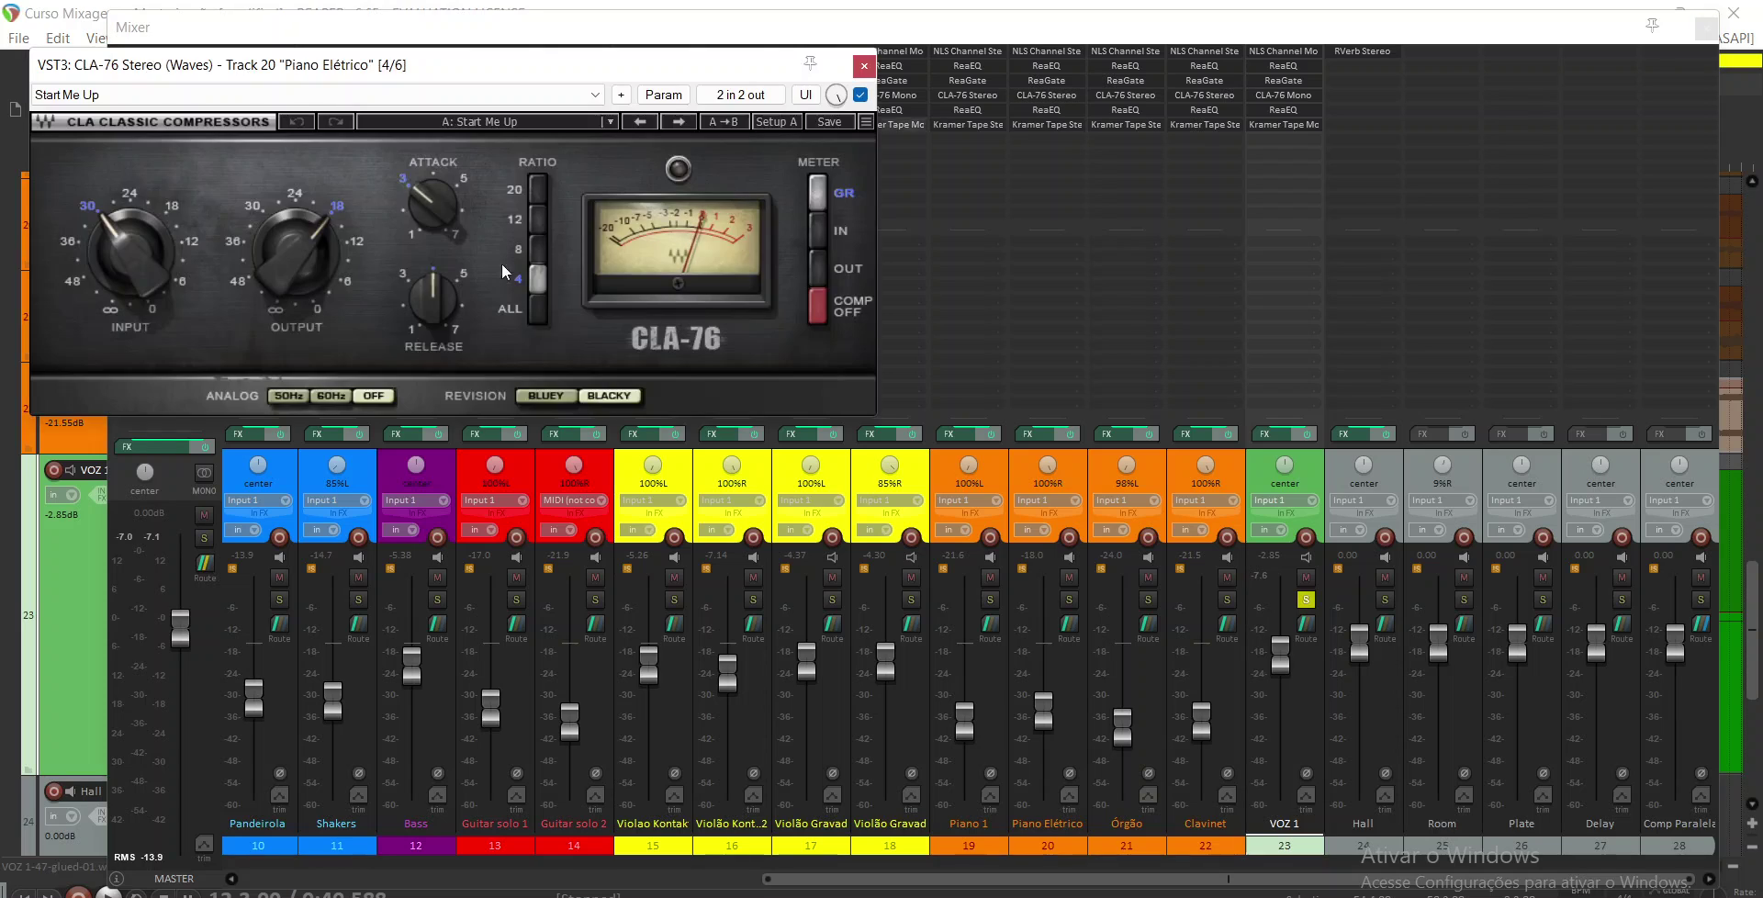
left_click(864, 65)
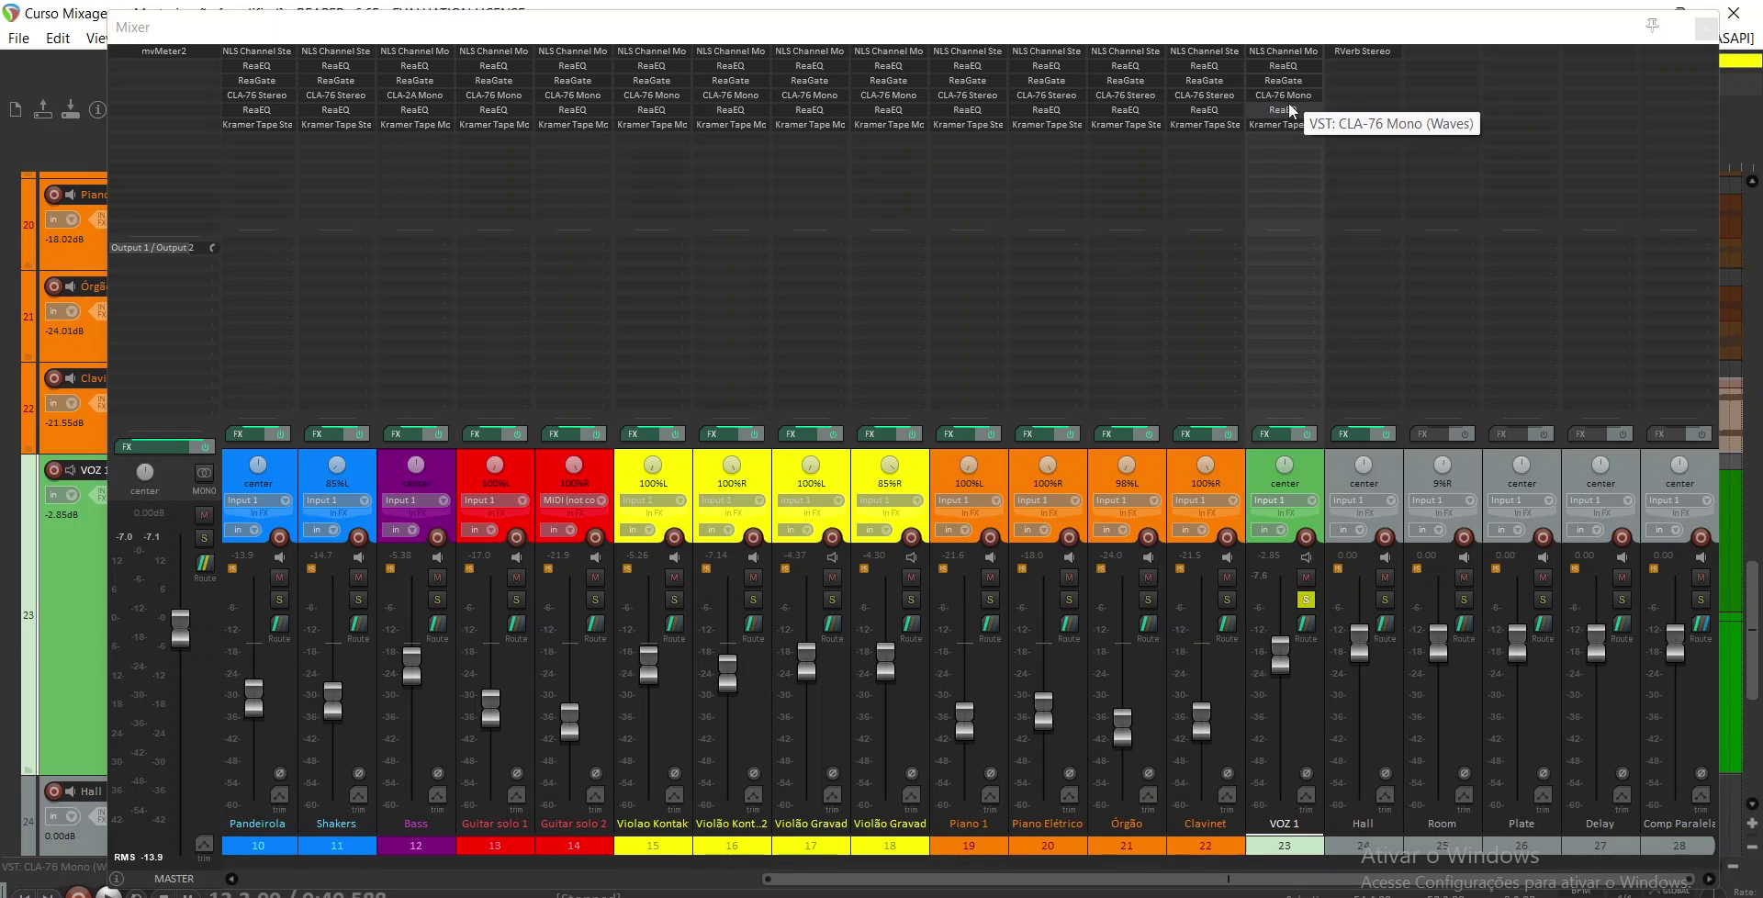
Close the mixer and examine the VOZ 1 vocal waveform in the arrangement
left_click(1706, 28)
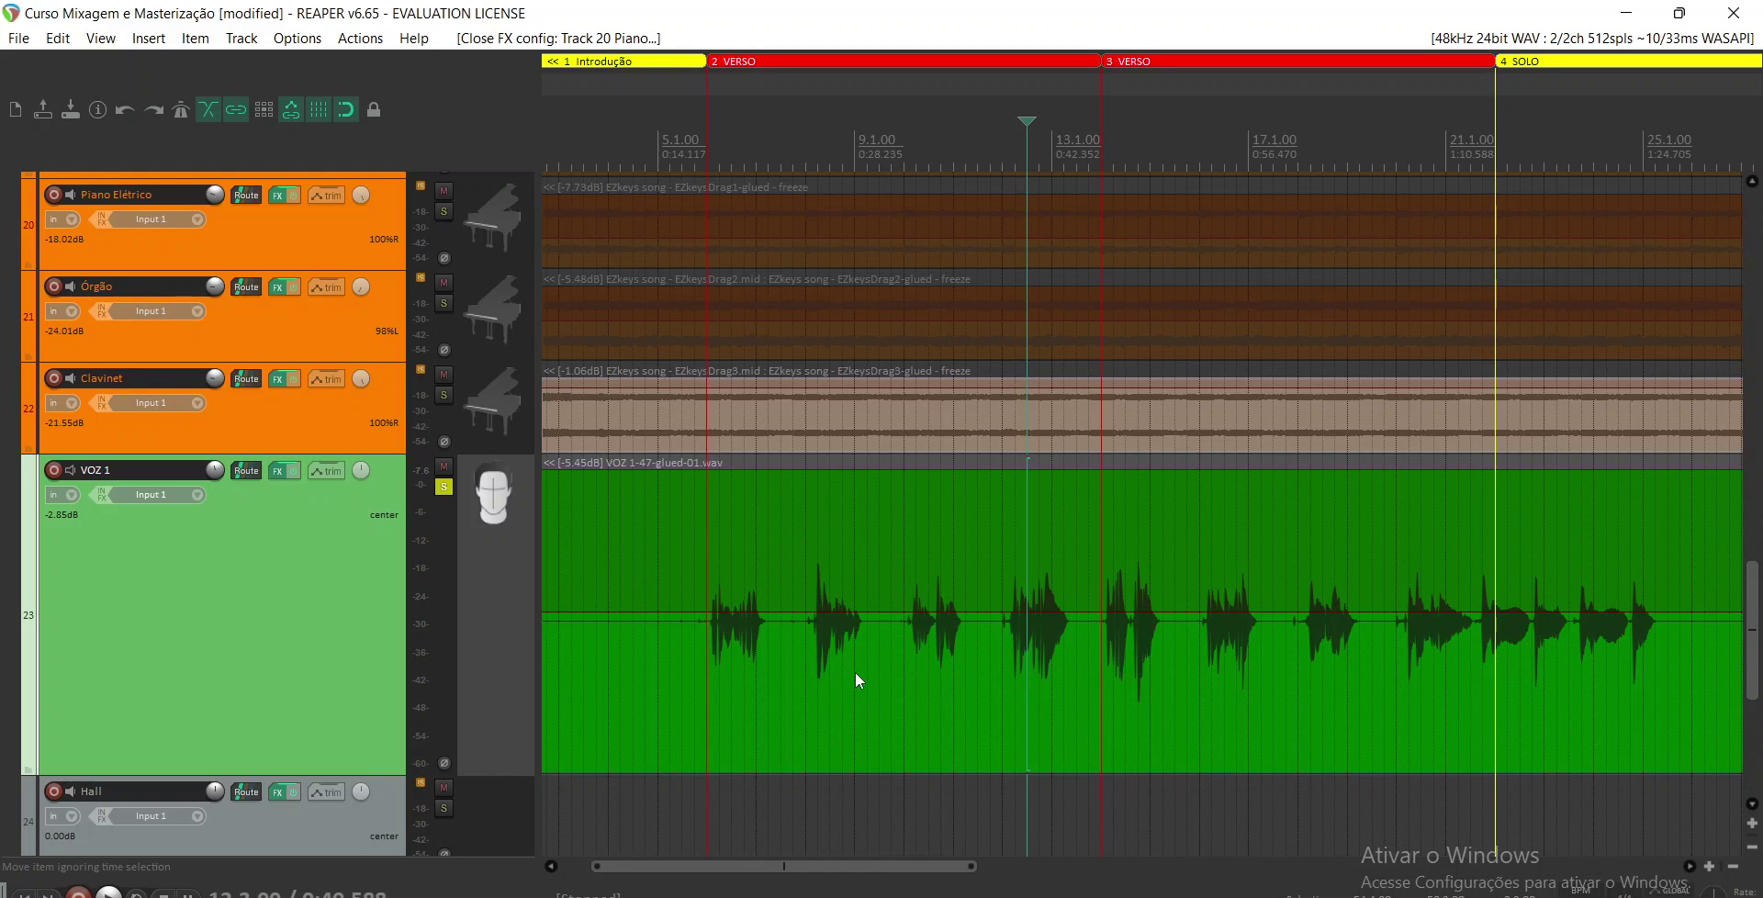
left_click(822, 603)
key("ctrl+m")
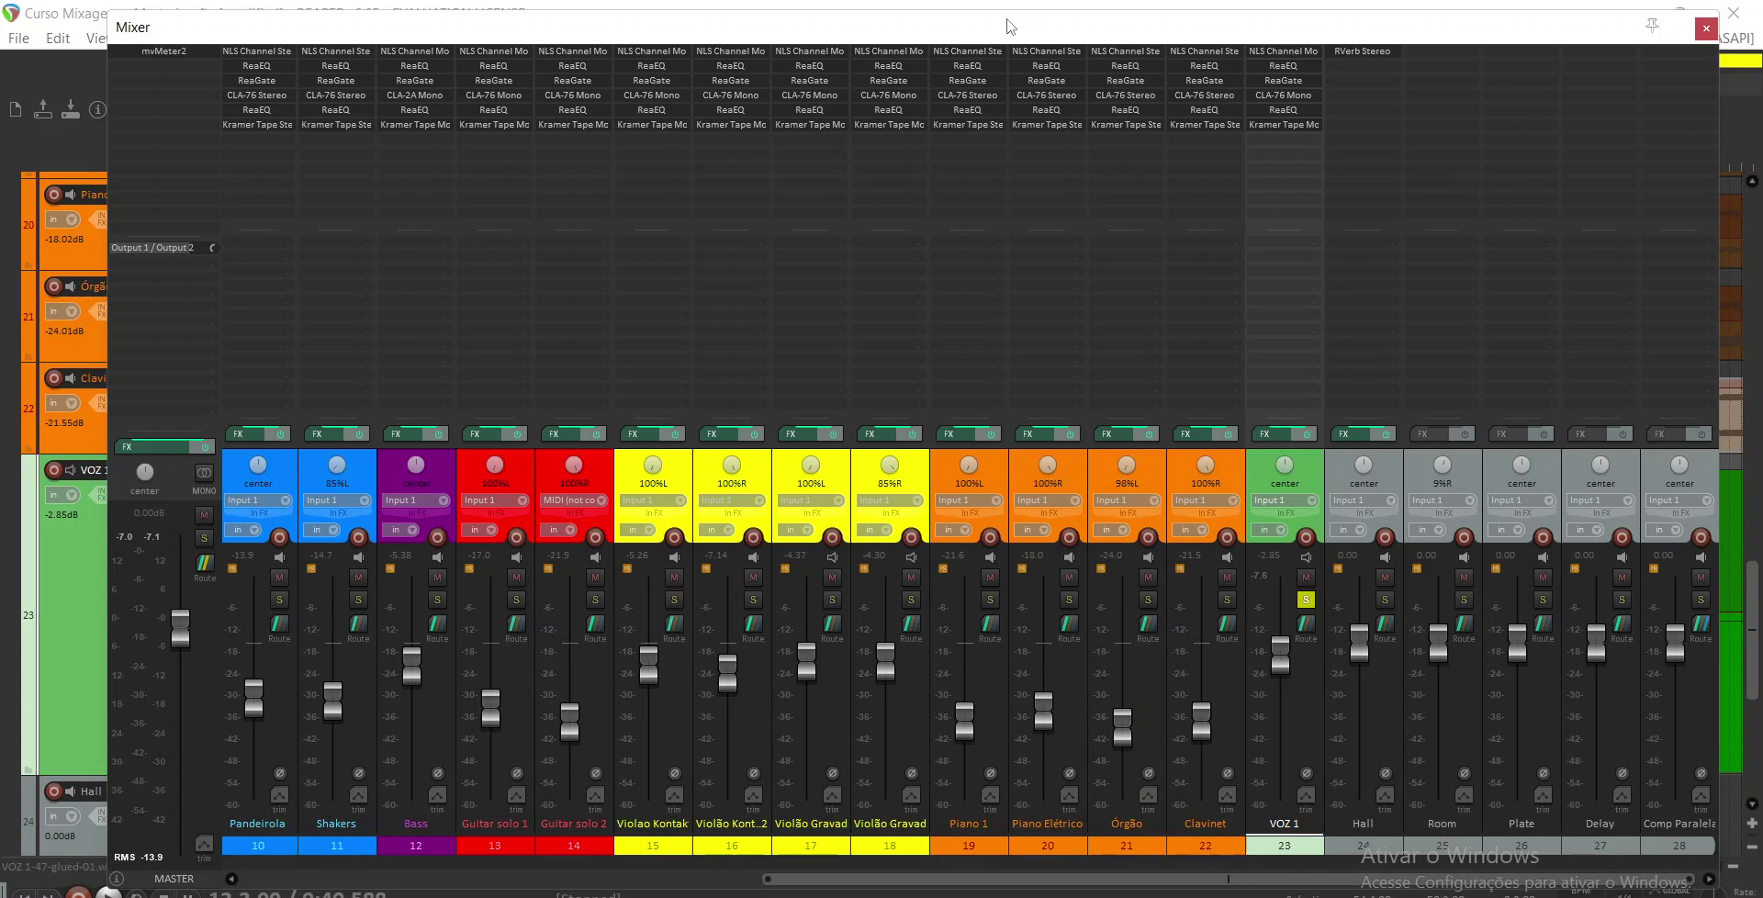
left_click_drag(1009, 26, 1073, 29)
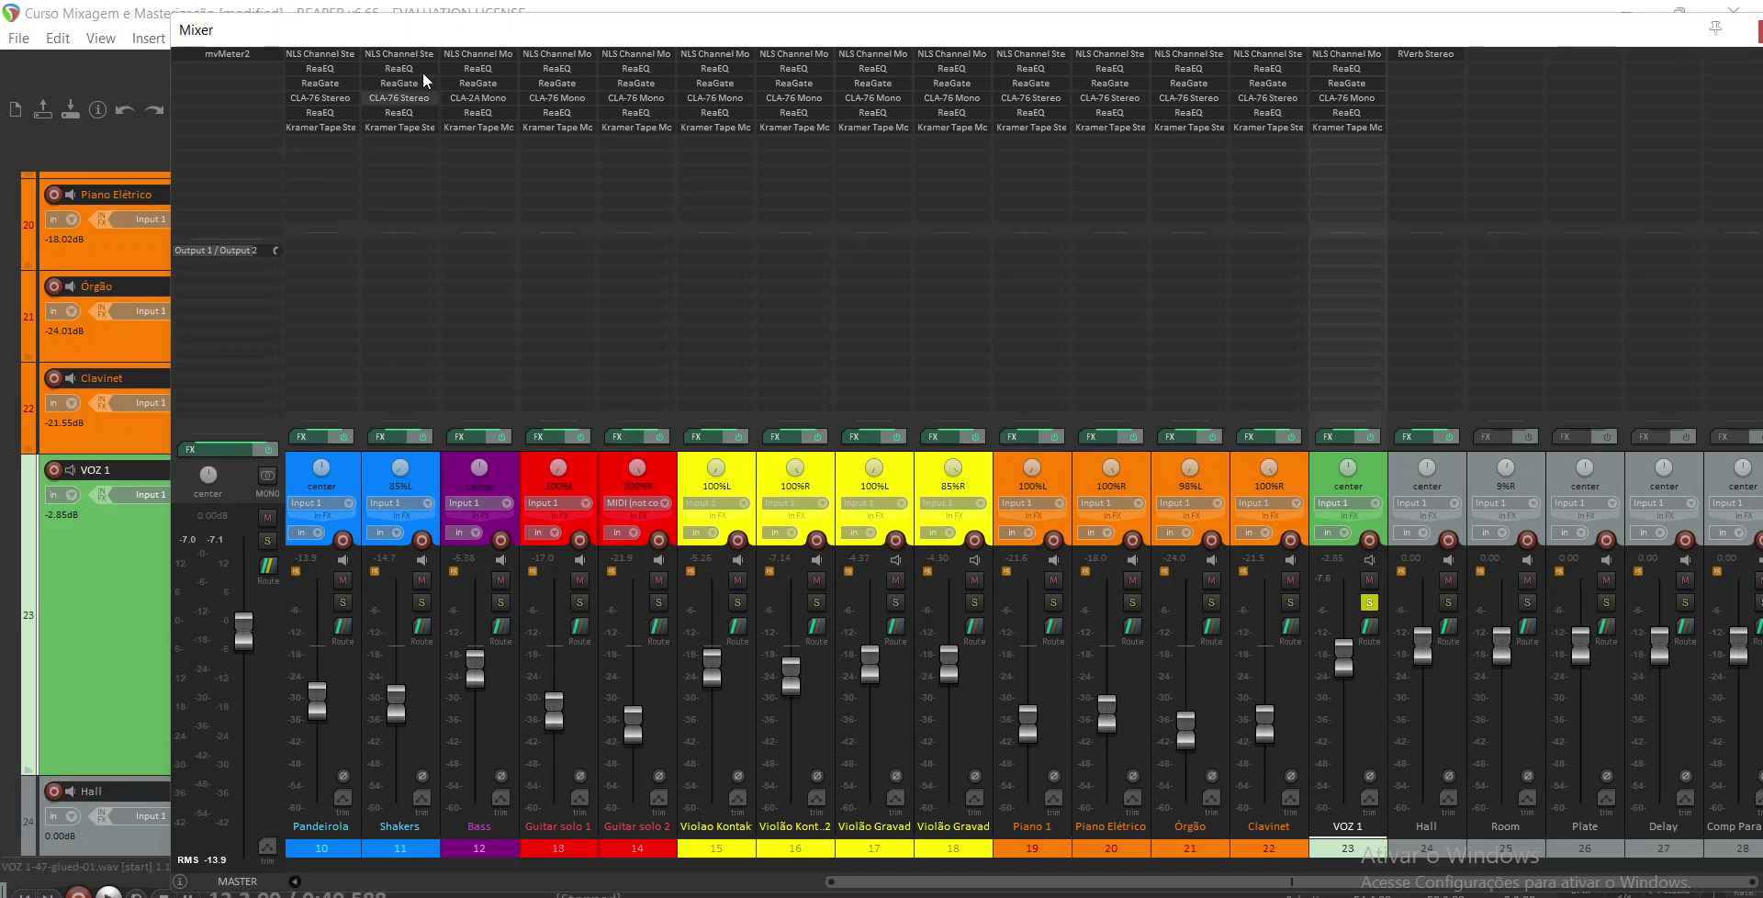
left_click_drag(1666, 33, 1566, 34)
left_click(1669, 33)
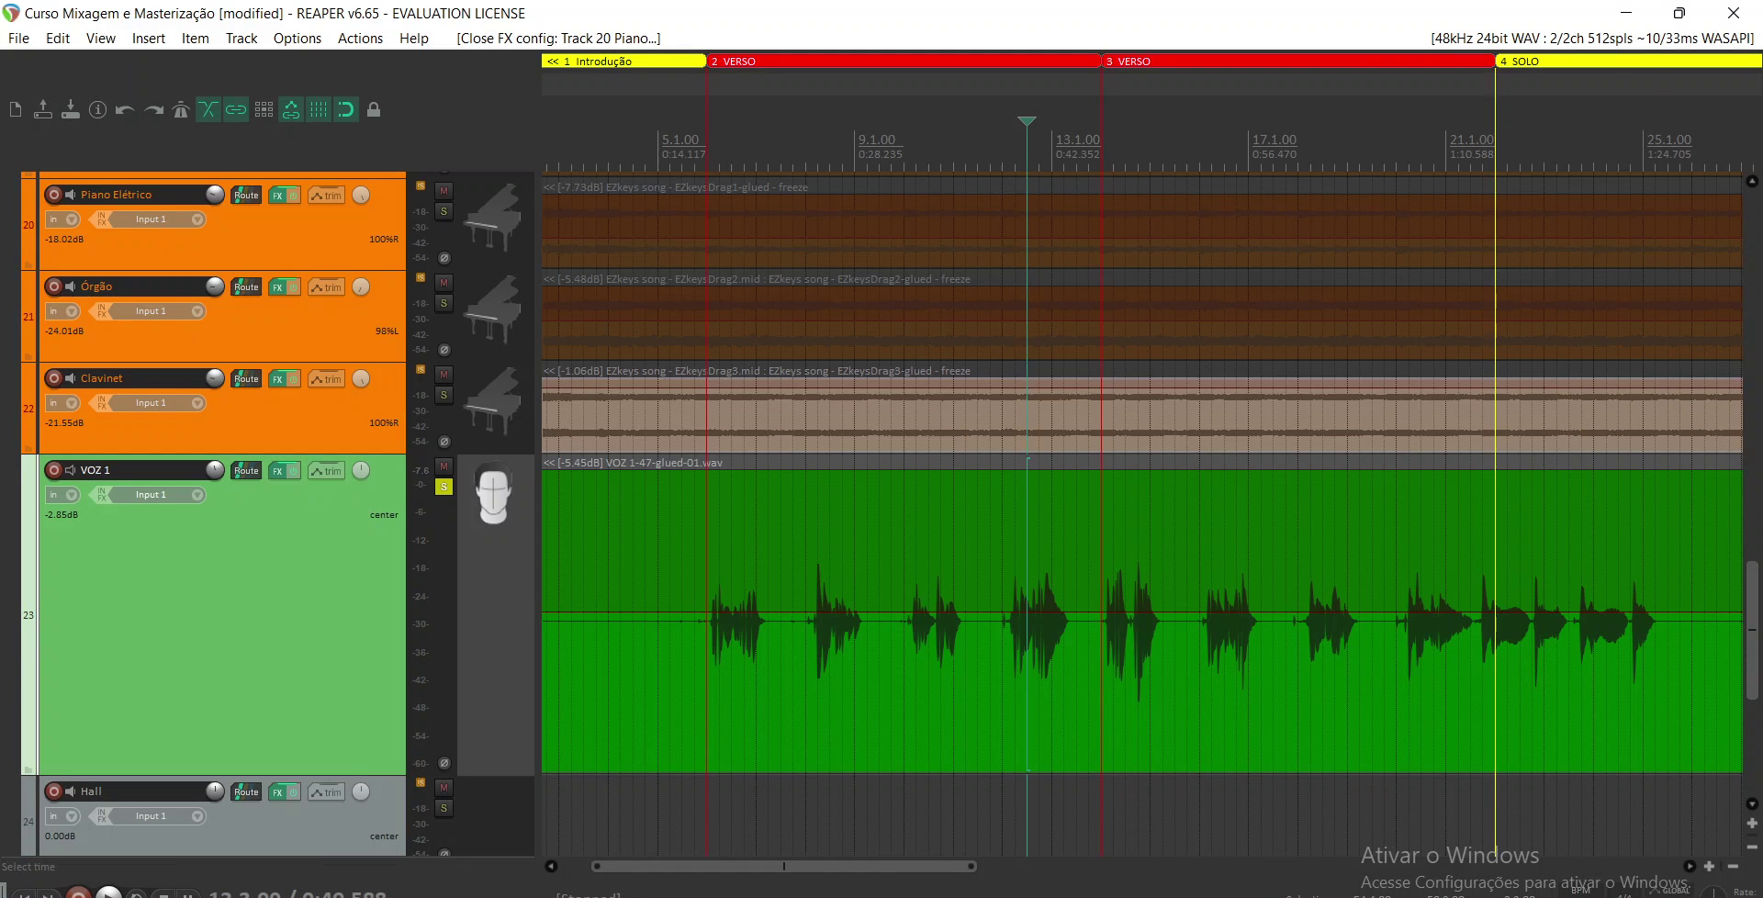